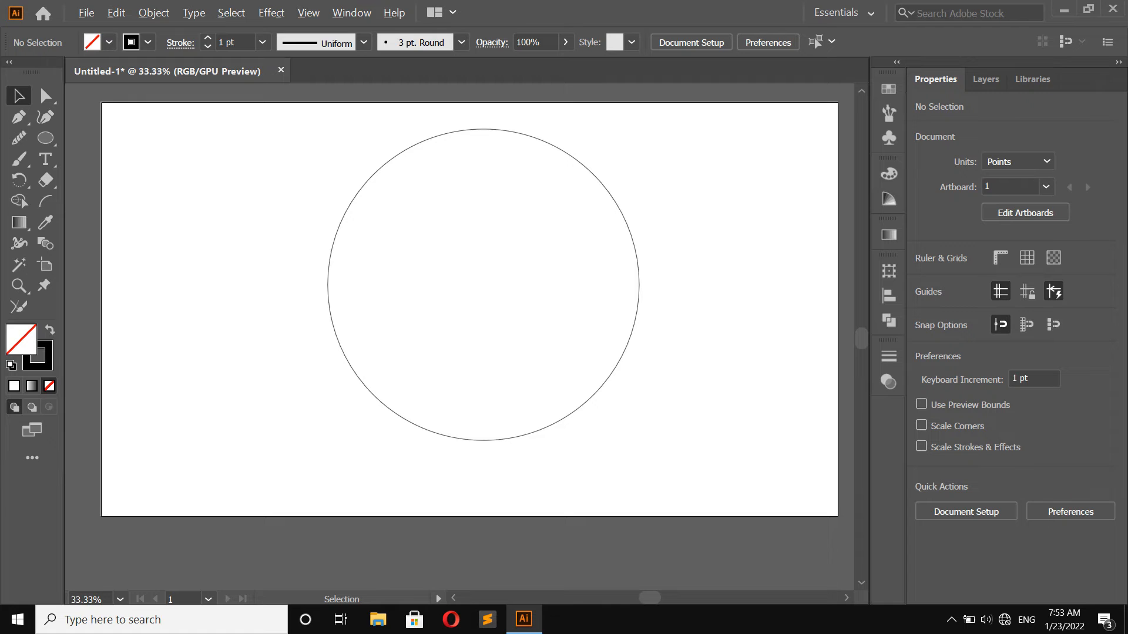
- Delete the existing large circle from the artboard
{"action": "left_click", "coordinate": [593, 175]}
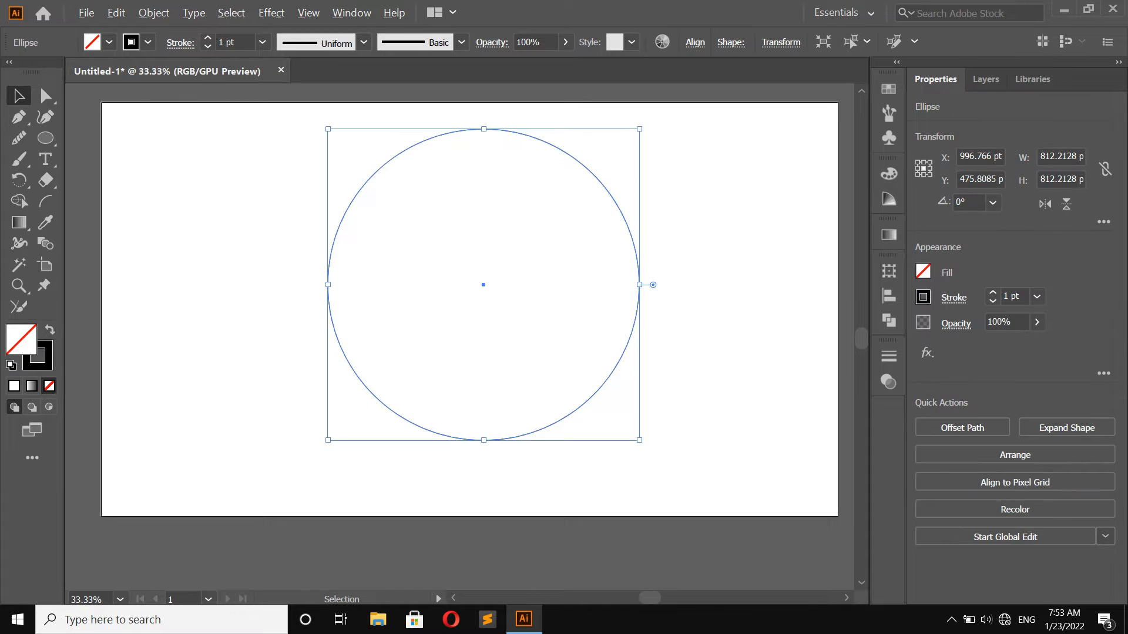
{"action": "left_click_drag", "start_coordinate": [639, 129], "coordinate": [605, 171]}
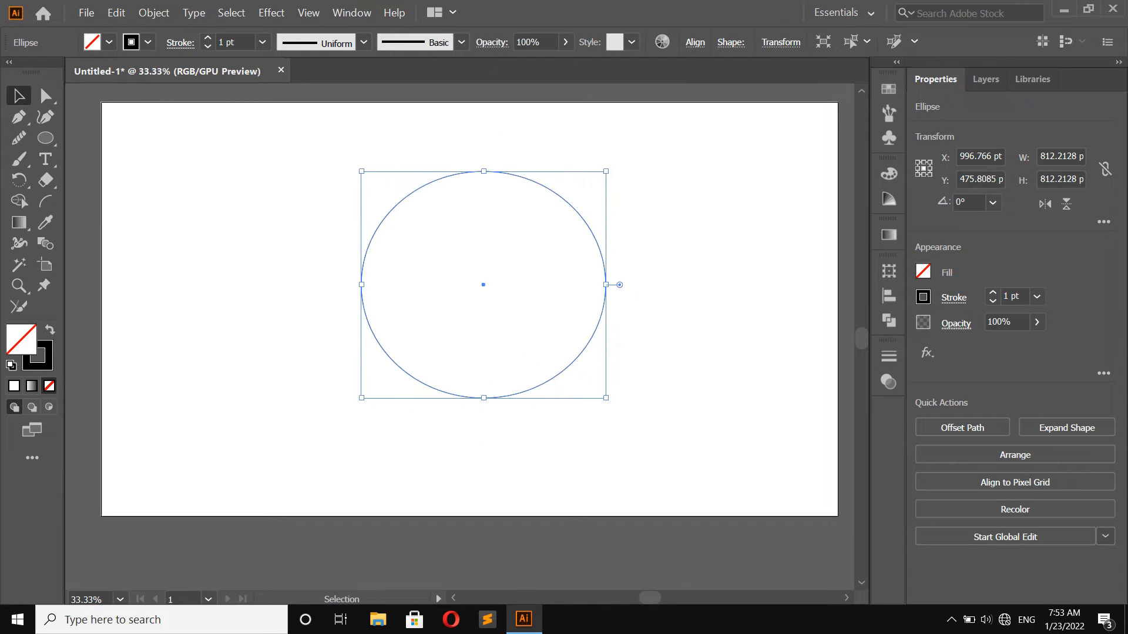
{"action": "key", "text": "ctrl+shift+a"}
{"action": "left_click", "coordinate": [575, 210]}
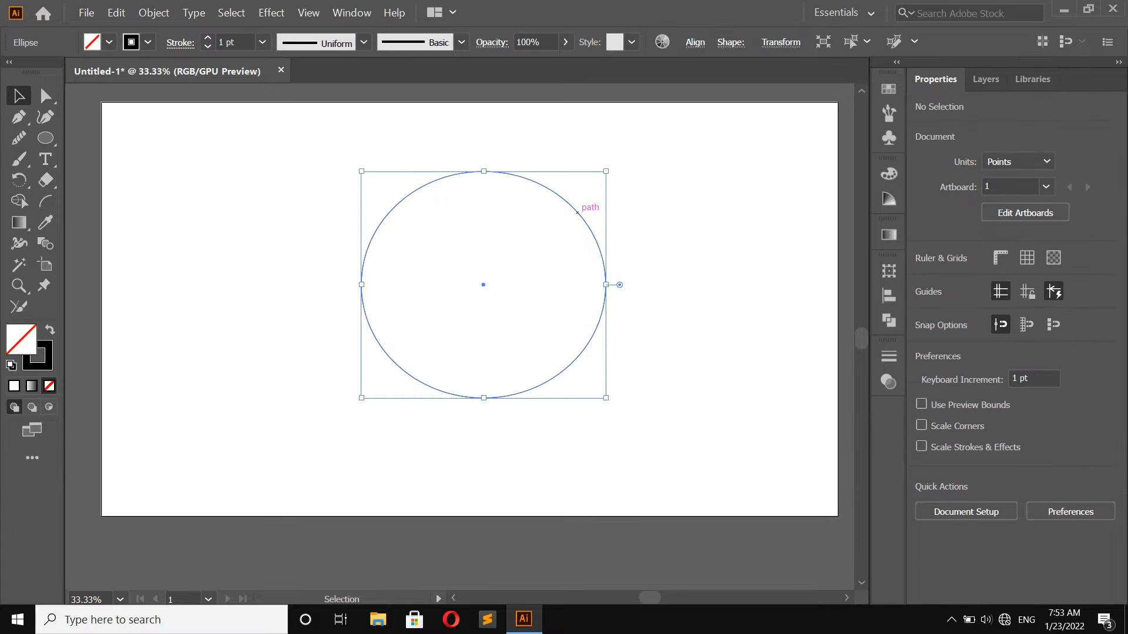
{"action": "mouse_move", "coordinate": [606, 171]}
{"action": "left_mouse_down"}
{"action": "mouse_move", "coordinate": [579, 212]}
{"action": "mouse_move", "coordinate": [596, 177]}
{"action": "left_mouse_up"}
{"action": "left_click_drag", "start_coordinate": [688, 164], "coordinate": [346, 380]}
{"action": "key", "text": "Delete"}
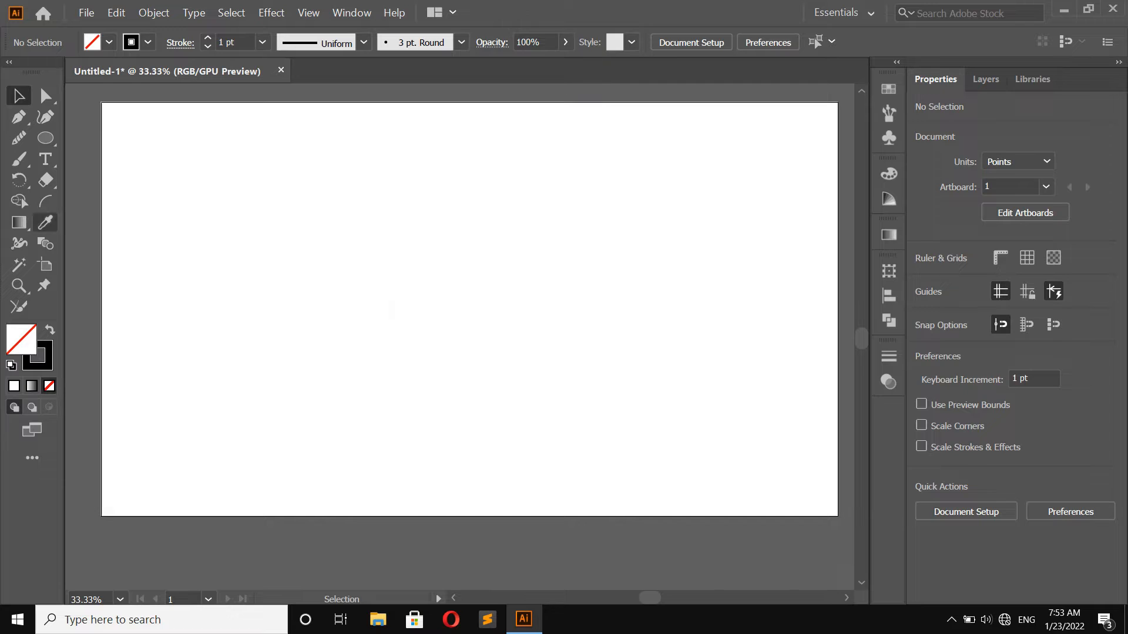
- Draw a circle about 441 pt in diameter in the upper half of the artboard with the Ellipse tool
{"action": "left_click", "coordinate": [45, 138]}
{"action": "mouse_move", "coordinate": [408, 250]}
{"action": "left_mouse_down"}
{"action": "mouse_move", "coordinate": [501, 343]}
{"action": "mouse_move", "coordinate": [486, 342]}
{"action": "left_mouse_up"}
{"action": "key", "text": "Delete"}
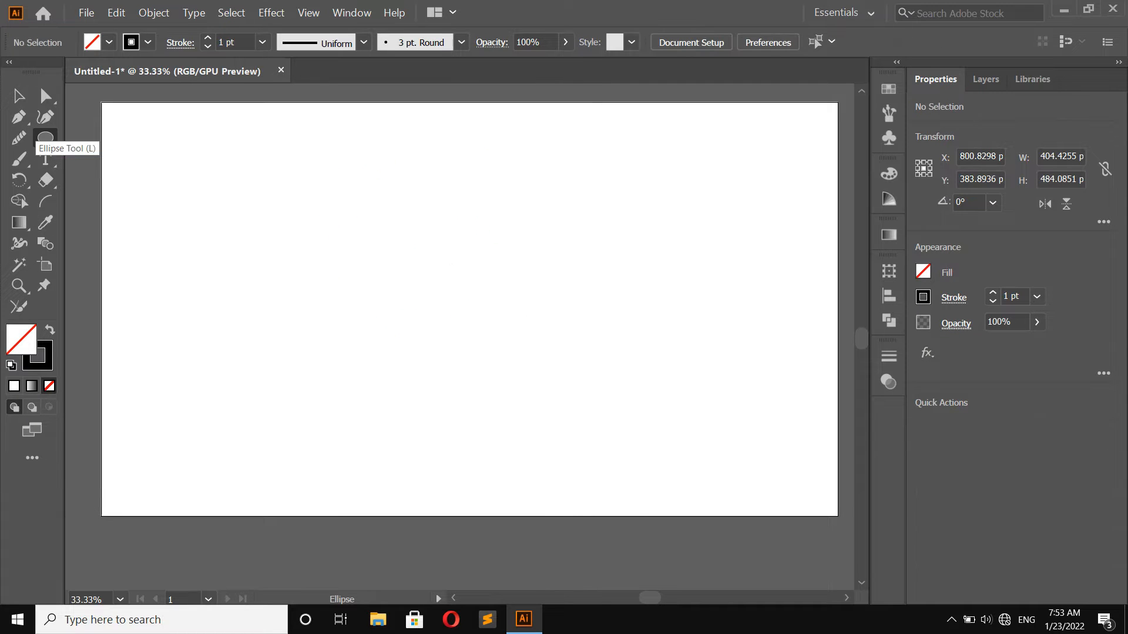
{"action": "left_click_drag", "start_coordinate": [397, 225], "coordinate": [462, 310]}
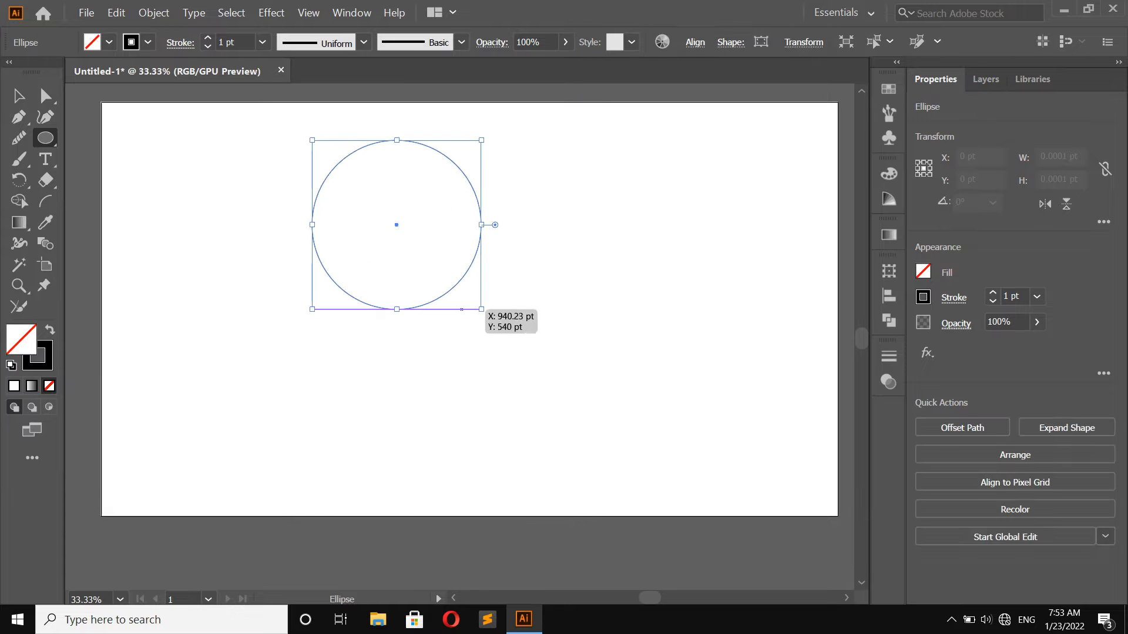
{"action": "key", "text": "v"}
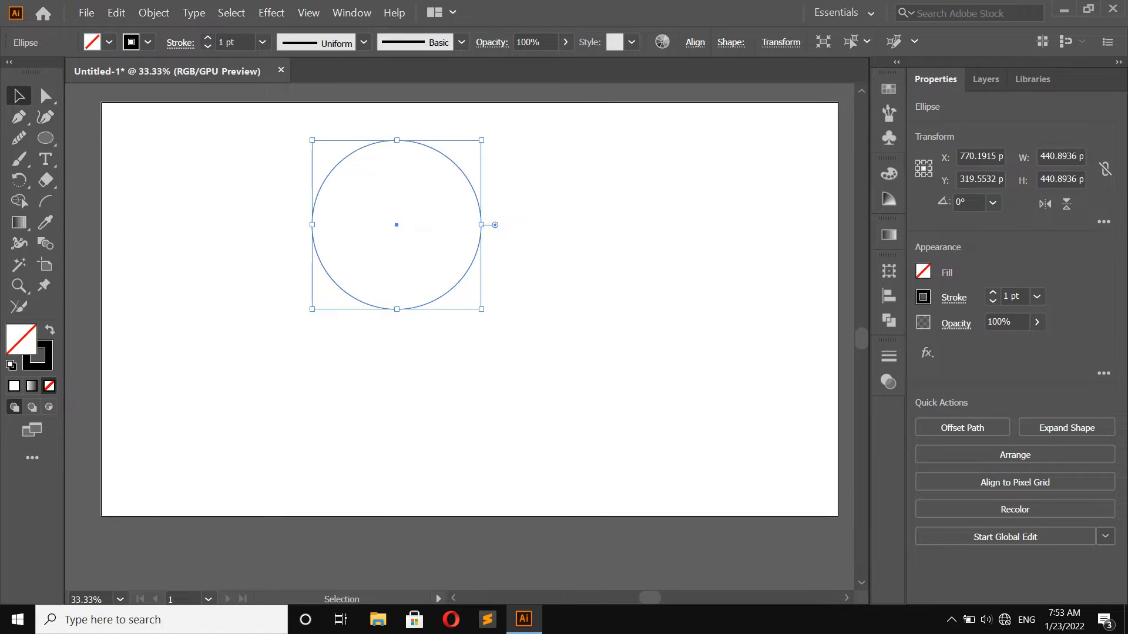
- Paste a copy of the circle in front and scale it about its centre to about 149 pt in diameter
{"action": "scroll", "coordinate": [239, 208], "scroll_direction": "up", "scroll_amount": 2}
{"action": "scroll", "coordinate": [239, 208], "scroll_direction": "up", "scroll_amount": 1}
{"action": "key", "text": "ctrl+c"}
{"action": "key", "text": "ctrl+f"}
{"action": "left_click_drag", "start_coordinate": [724, 116], "coordinate": [684, 228]}
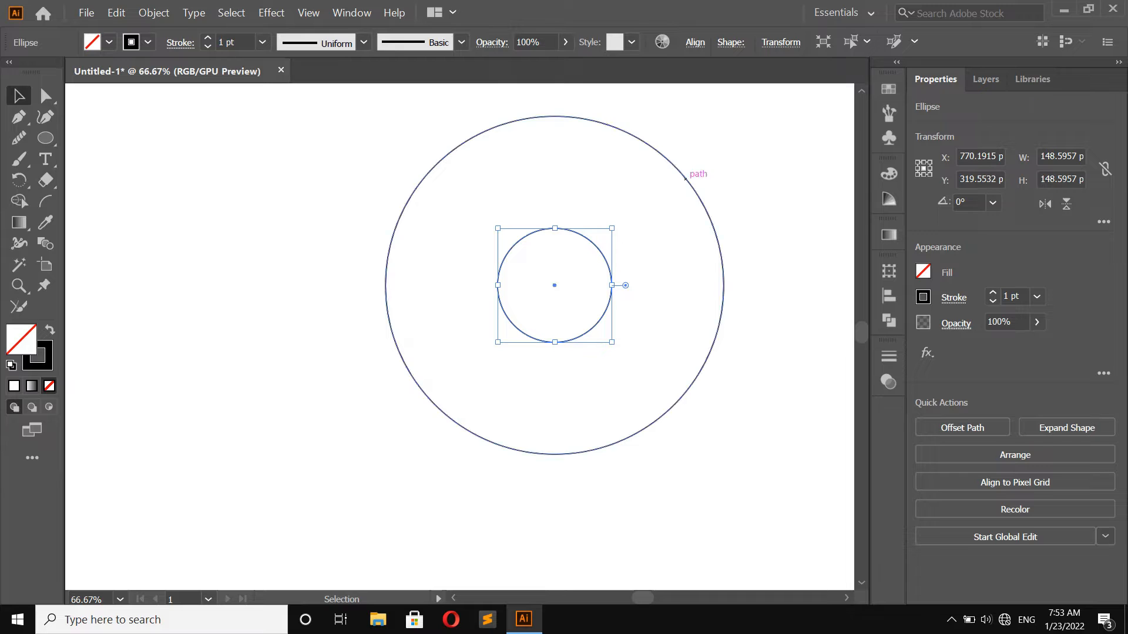
- Duplicate the large circle and place the copy lower, with its top edge touching the small circle's top
{"action": "left_click", "coordinate": [682, 177]}
{"action": "left_click", "coordinate": [684, 176]}
{"action": "key", "text": "ctrl"}
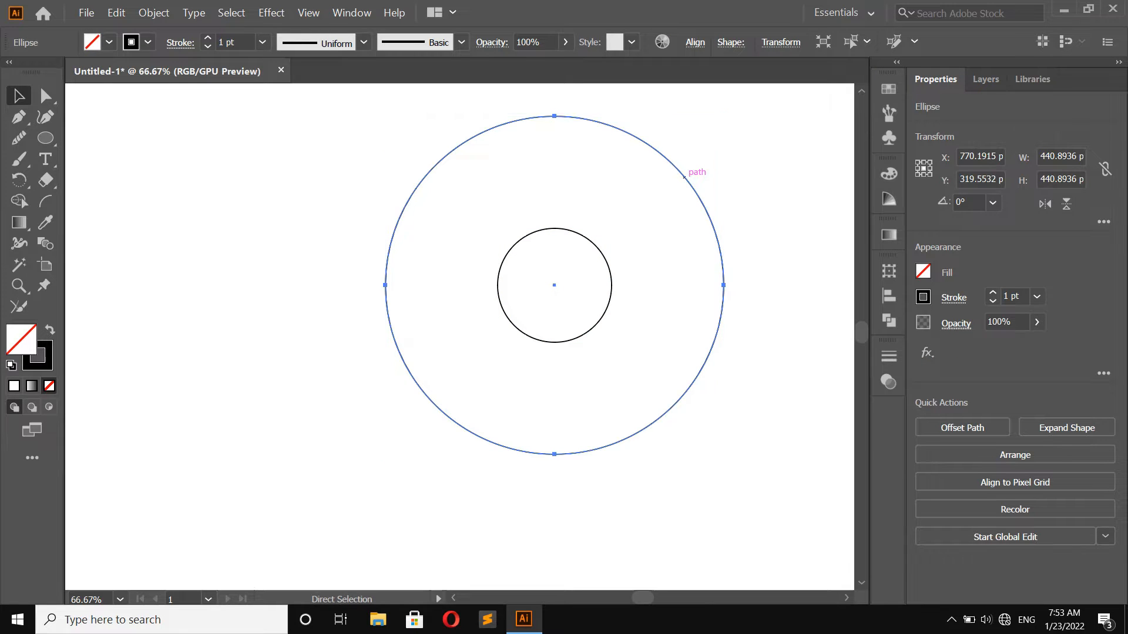
{"action": "key", "text": "ctrl+c"}
{"action": "key", "text": "ctrl+v"}
{"action": "left_click_drag", "start_coordinate": [531, 182], "coordinate": [620, 244]}
- Duplicate the large circle again and place the copy higher, with its bottom edge touching the small circle's bottom
{"action": "left_click", "coordinate": [632, 134], "text": "ctrl"}
{"action": "key", "text": "ctrl+c"}
{"action": "key", "text": "ctrl+v"}
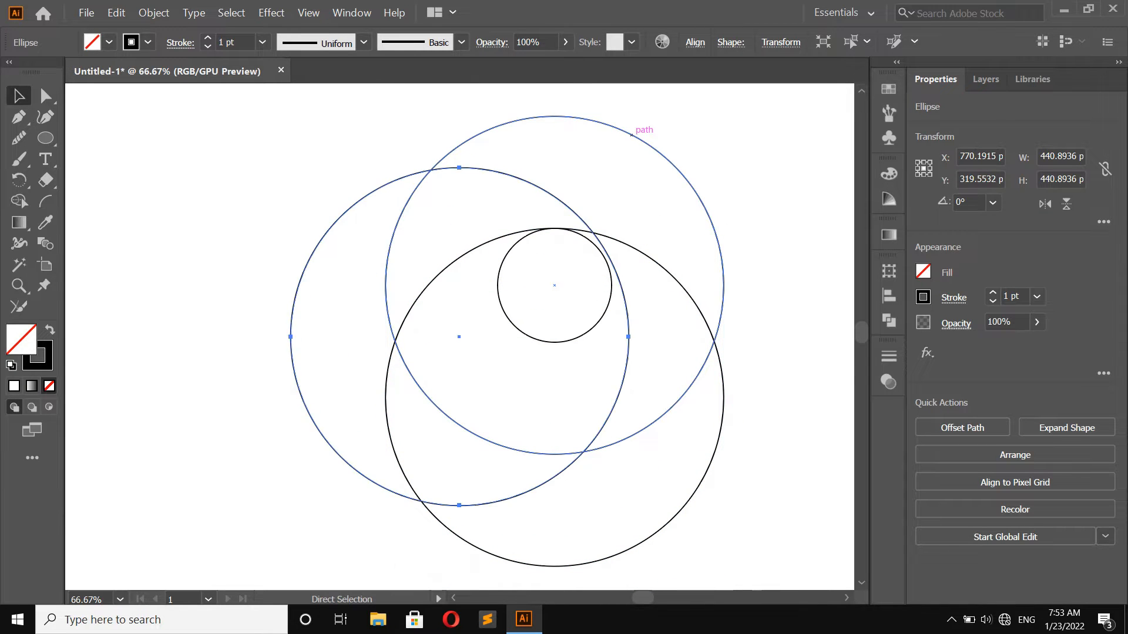
{"action": "left_click_drag", "start_coordinate": [551, 195], "coordinate": [653, 76]}
{"action": "scroll", "coordinate": [592, 235], "scroll_direction": "down", "scroll_amount": 1}
{"action": "scroll", "coordinate": [593, 235], "scroll_direction": "down", "scroll_amount": 1}
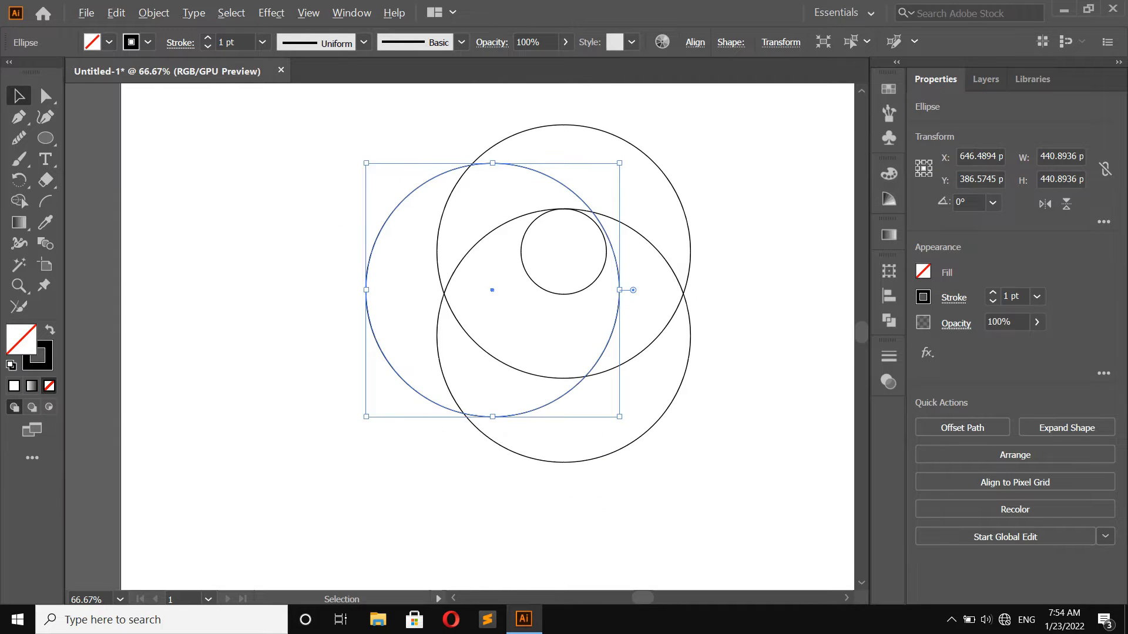
{"action": "left_click_drag", "start_coordinate": [570, 191], "coordinate": [634, 99]}
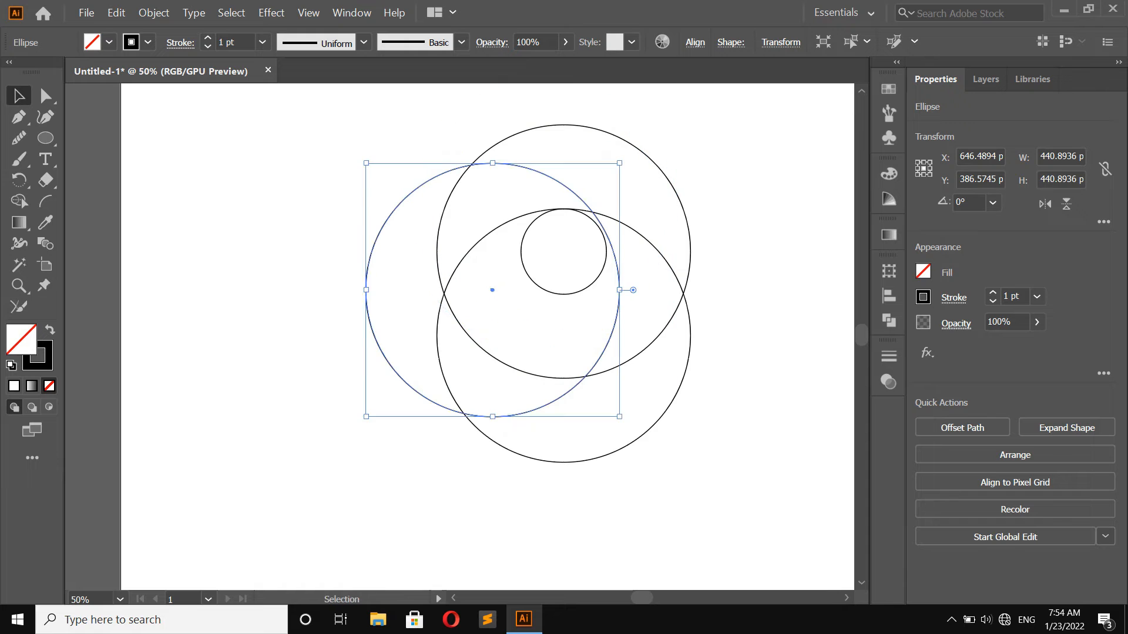
{"action": "scroll", "coordinate": [664, 235], "scroll_direction": "up", "scroll_amount": 2}
{"action": "left_click_drag", "start_coordinate": [552, 248], "coordinate": [624, 124]}
{"action": "key", "text": "ctrl+shift+a"}
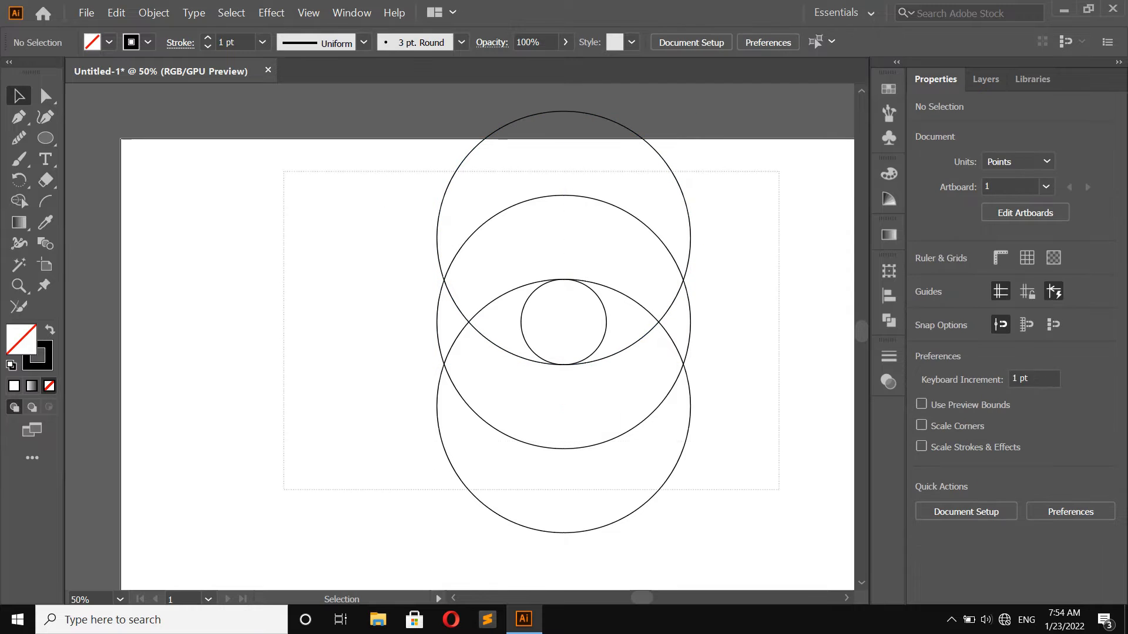
- Move all four circles down together so the topmost one meets the artboard's upper edge
{"action": "key", "text": "ctrl+a"}
{"action": "left_click_drag", "start_coordinate": [564, 321], "coordinate": [567, 349]}
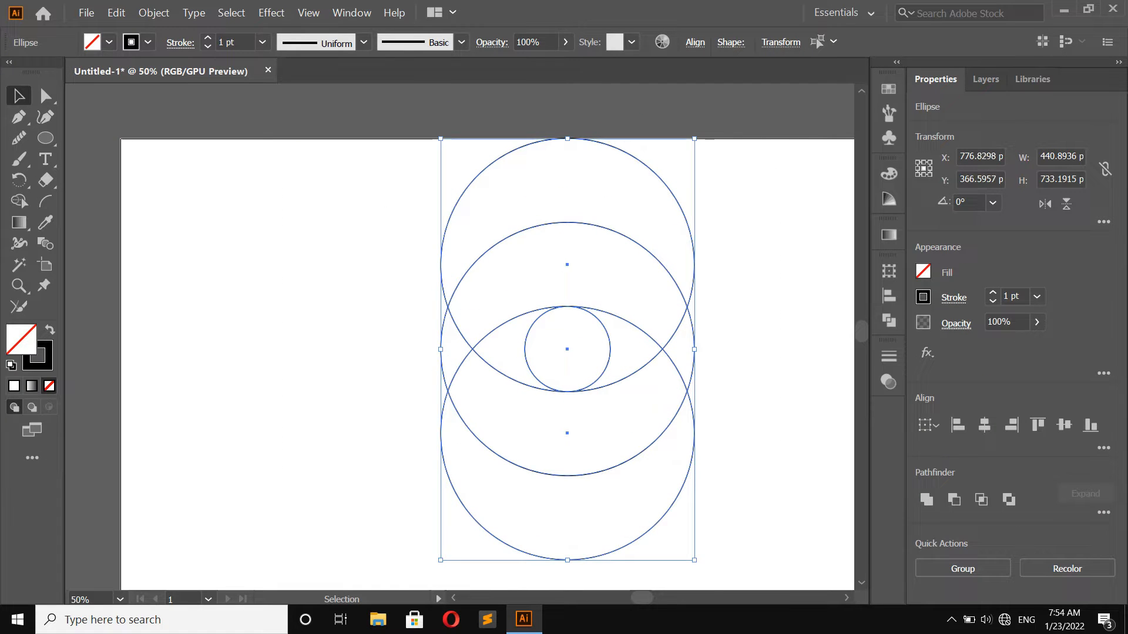
{"action": "left_click", "coordinate": [723, 120]}
- Merge all regions surrounding the central almond-shaped overlap into one outer shape with the Shape Builder tool
{"action": "left_click_drag", "start_coordinate": [723, 121], "coordinate": [582, 344]}
{"action": "scroll", "coordinate": [582, 343], "scroll_direction": "down", "scroll_amount": 2}
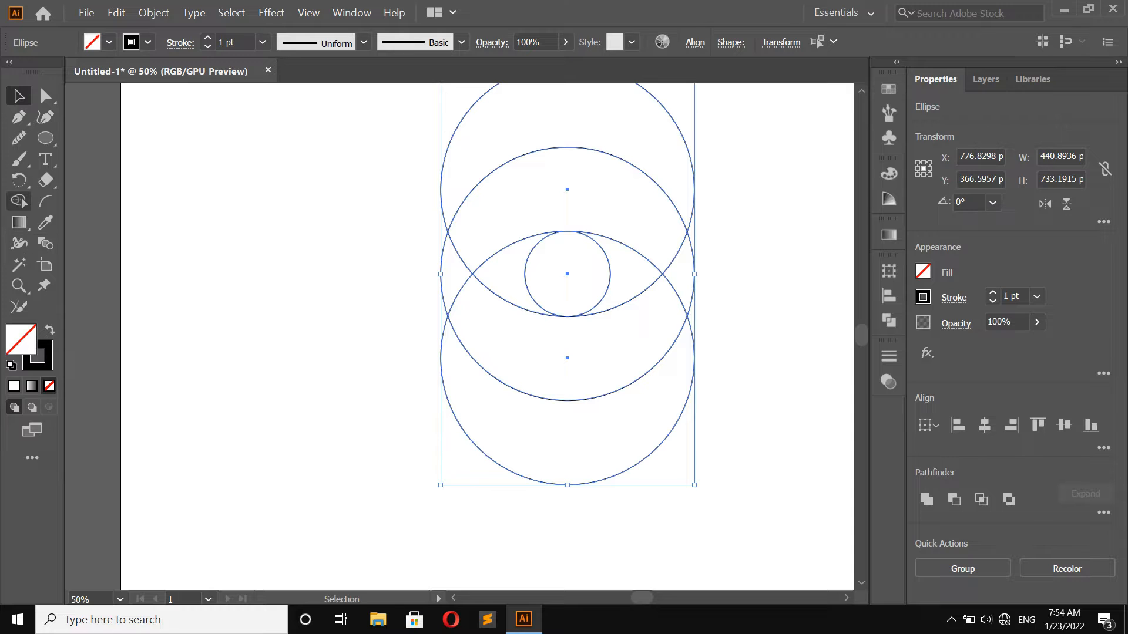
{"action": "left_click", "coordinate": [18, 201]}
{"action": "scroll", "coordinate": [639, 225], "scroll_direction": "up", "scroll_amount": 3}
{"action": "scroll", "coordinate": [638, 225], "scroll_direction": "down", "scroll_amount": 1}
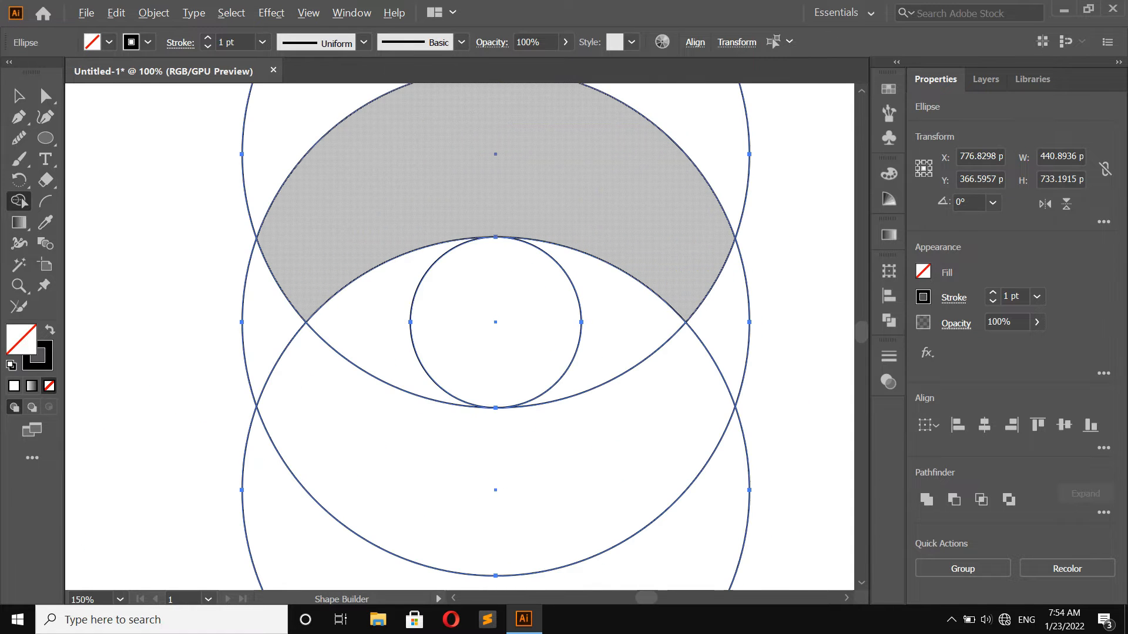
{"action": "mouse_move", "coordinate": [641, 223]}
{"action": "left_mouse_down"}
{"action": "mouse_move", "coordinate": [704, 154]}
{"action": "mouse_move", "coordinate": [717, 298]}
{"action": "mouse_move", "coordinate": [693, 384]}
{"action": "mouse_move", "coordinate": [697, 452]}
{"action": "left_mouse_up"}
{"action": "left_click_drag", "start_coordinate": [259, 477], "coordinate": [278, 316]}
{"action": "scroll", "coordinate": [279, 316], "scroll_direction": "down", "scroll_amount": 3}
{"action": "key", "text": "v"}
- Delete the merged outer shape, keeping only the eye outline and the circle inside it
{"action": "scroll", "coordinate": [445, 348], "scroll_direction": "up", "scroll_amount": 2}
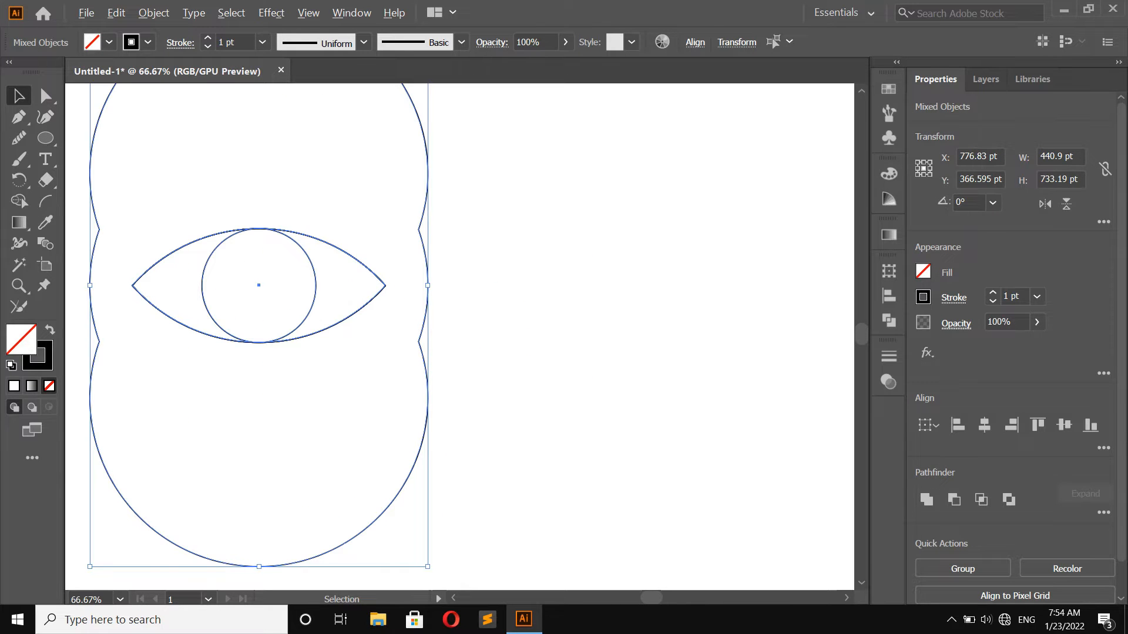
{"action": "left_click", "coordinate": [446, 345]}
{"action": "left_click_drag", "start_coordinate": [427, 267], "coordinate": [736, 282]}
{"action": "key", "text": "Delete"}
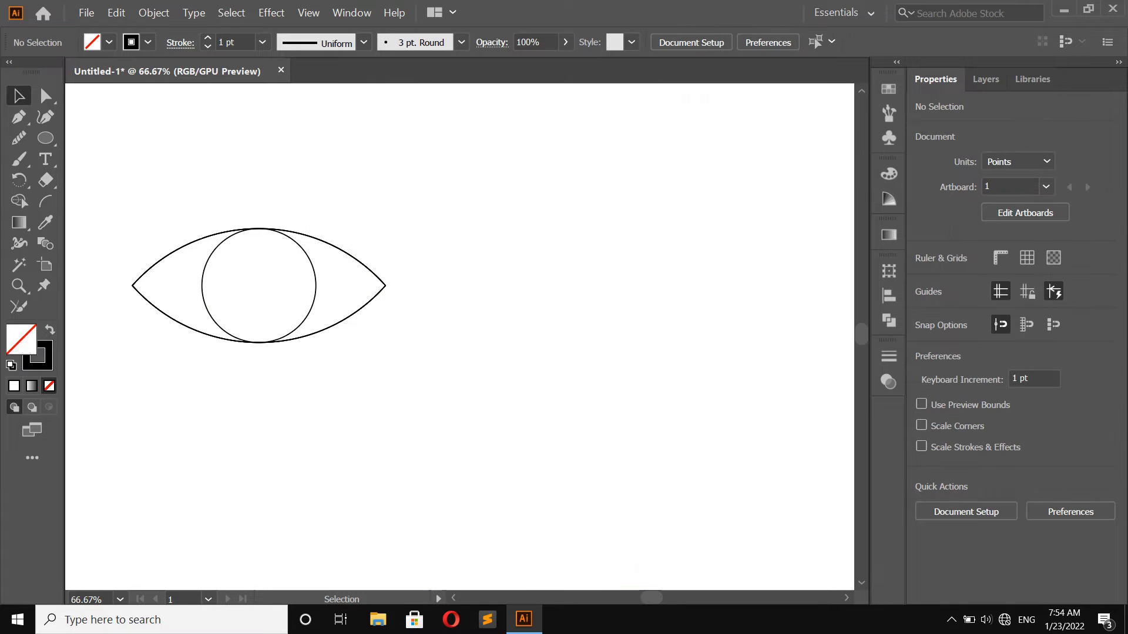
- Paste a copy of the iris circle in front and scale it about its centre to a pupil about 36 pt in diameter
{"action": "scroll", "coordinate": [492, 257], "scroll_direction": "left", "scroll_amount": 5}
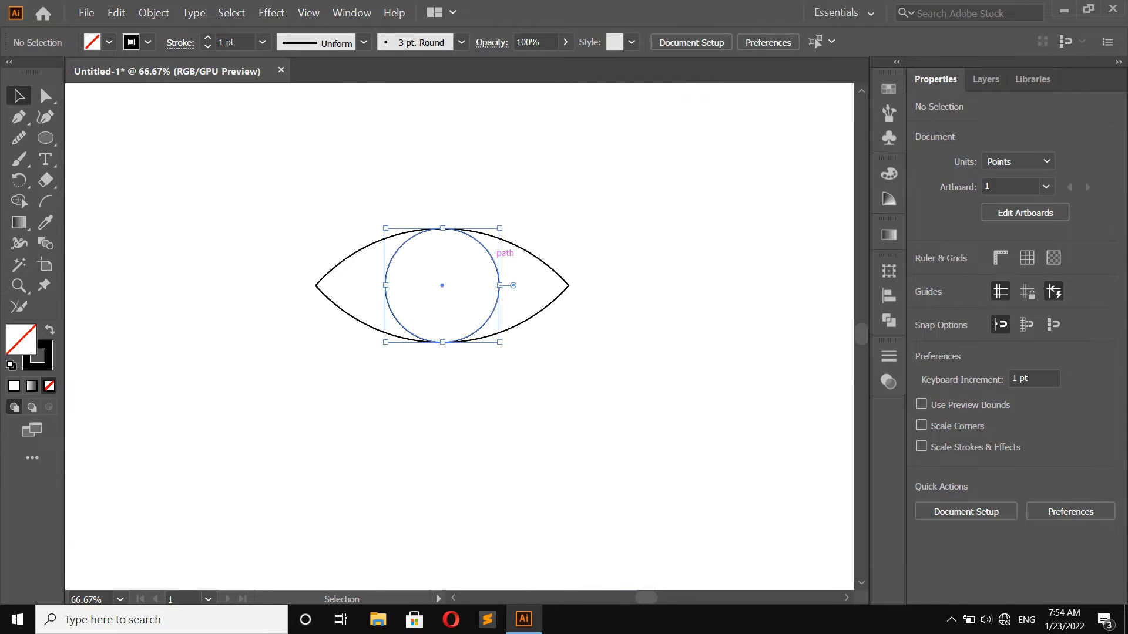
{"action": "left_click", "coordinate": [492, 257]}
{"action": "scroll", "coordinate": [500, 235], "scroll_direction": "up", "scroll_amount": 3}
{"action": "scroll", "coordinate": [499, 235], "scroll_direction": "down", "scroll_amount": 2}
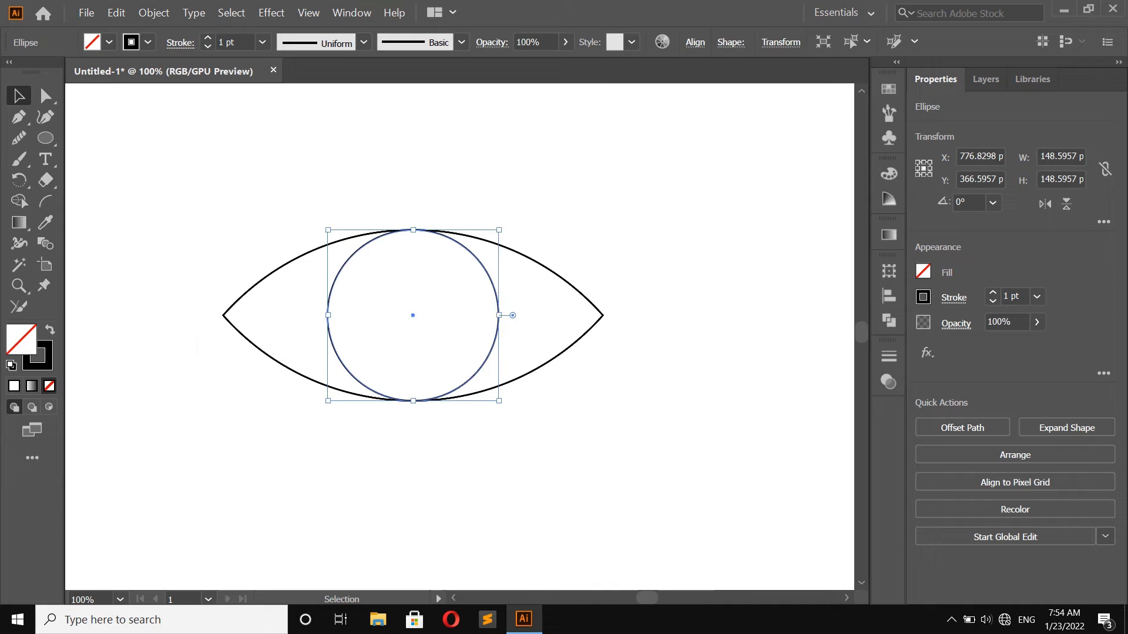
{"action": "scroll", "coordinate": [493, 244], "scroll_direction": "up", "scroll_amount": 1}
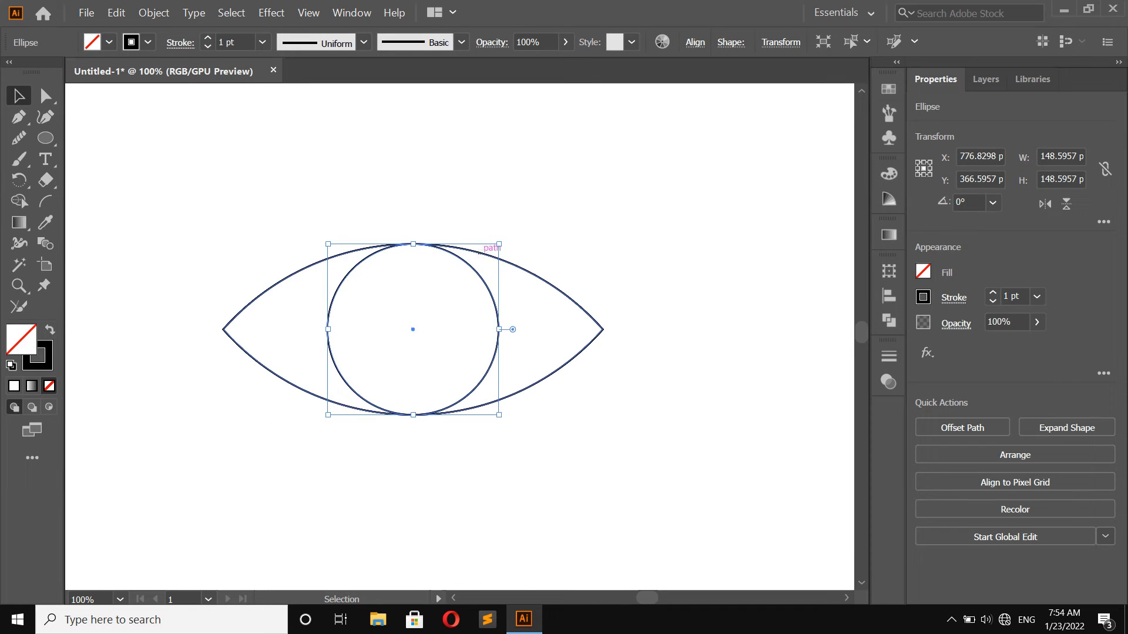
{"action": "left_click_drag", "start_coordinate": [499, 243], "coordinate": [460, 297]}
{"action": "key", "text": "ctrl+z"}
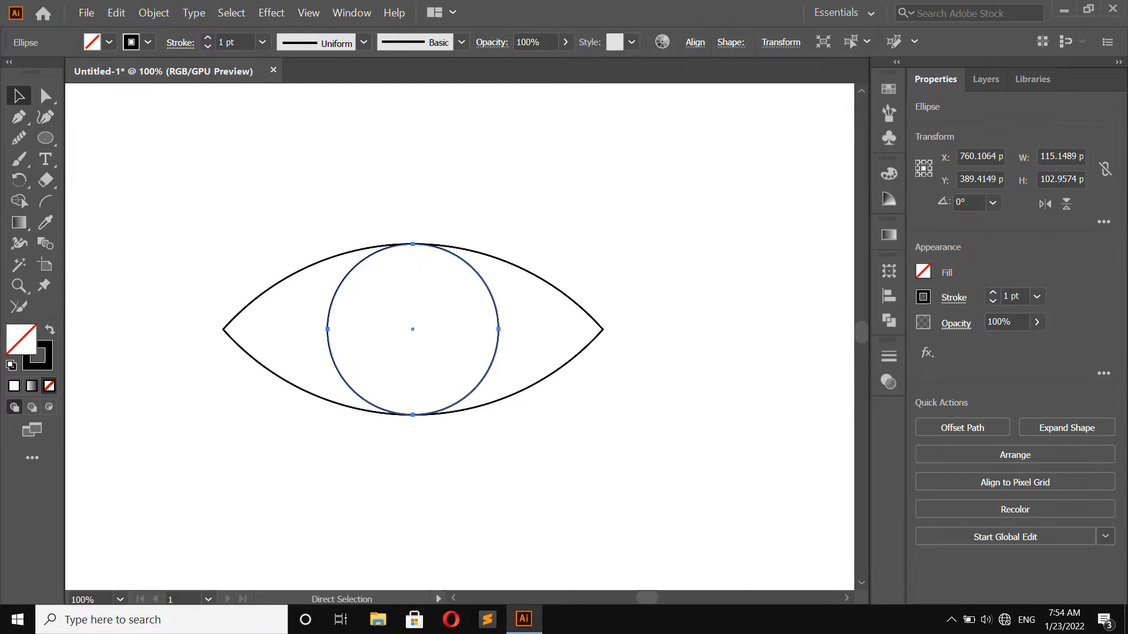
{"action": "left_click_drag", "start_coordinate": [499, 244], "coordinate": [479, 309]}
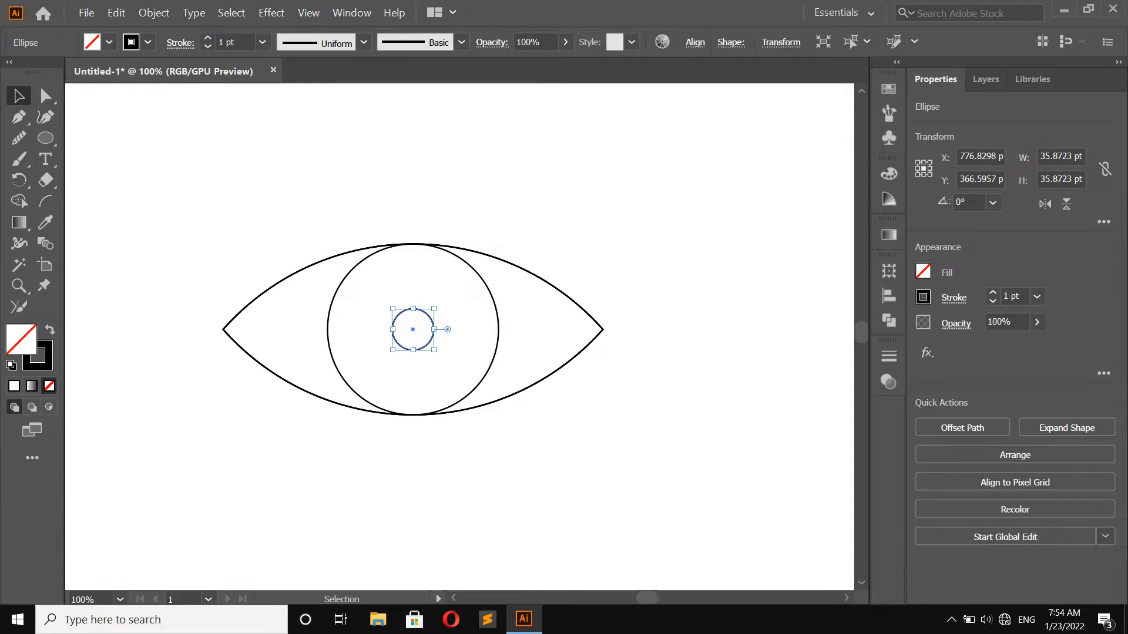
{"action": "scroll", "coordinate": [380, 331], "scroll_direction": "up", "scroll_amount": 4}
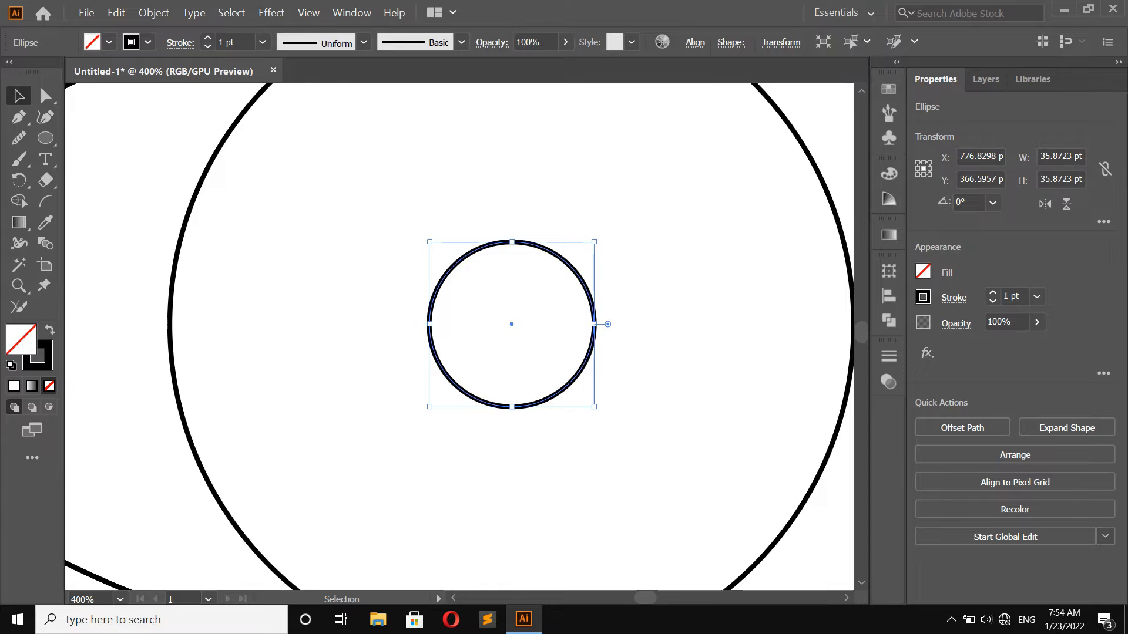
{"action": "scroll", "coordinate": [626, 210], "scroll_direction": "down", "scroll_amount": 3}
{"action": "left_click", "coordinate": [620, 281]}
- Create a tiny copy of the pupil circle, about 5 pt in diameter, overlapping the pupil's upper-right edge
{"action": "scroll", "coordinate": [619, 281], "scroll_direction": "up", "scroll_amount": 2}
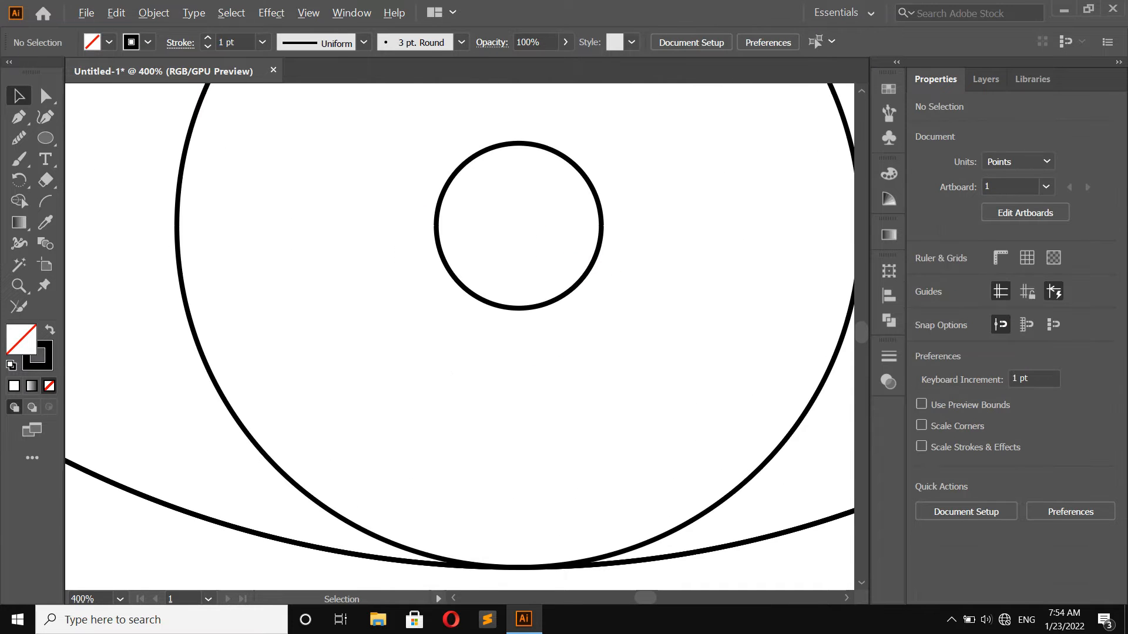
{"action": "left_click", "coordinate": [594, 188]}
{"action": "key", "text": "ctrl"}
{"action": "left_click_drag", "start_coordinate": [601, 143], "coordinate": [750, 107]}
{"action": "scroll", "coordinate": [502, 223], "scroll_direction": "up", "scroll_amount": 3}
{"action": "scroll", "coordinate": [794, 109], "scroll_direction": "up", "scroll_amount": 1}
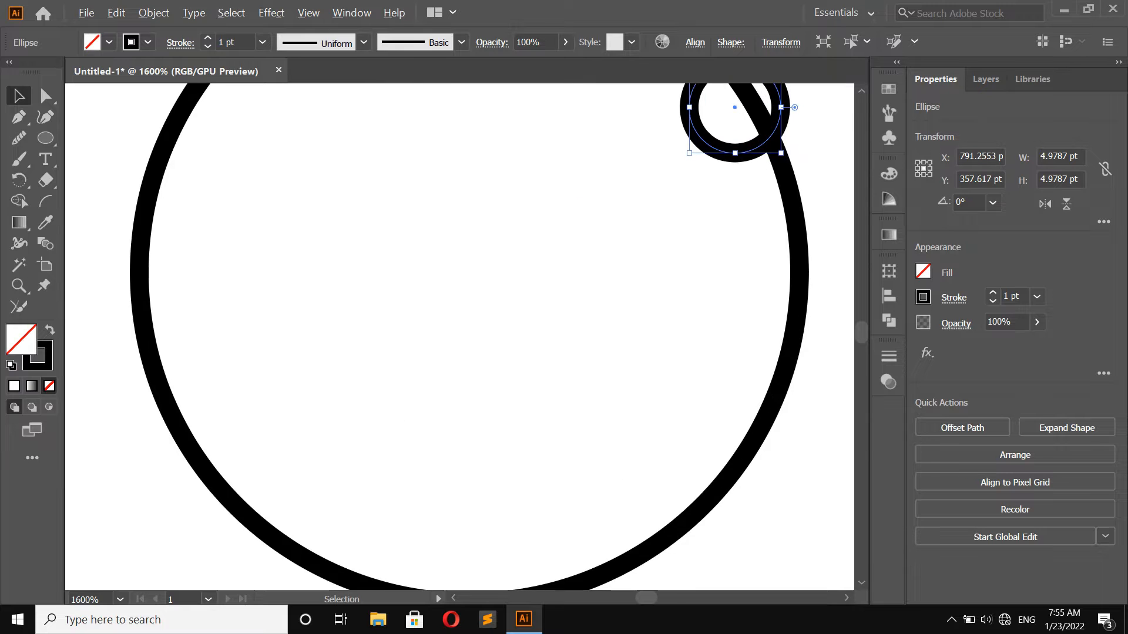
- Try the Shape Builder tool on the tiny circle with only that circle selected
{"action": "scroll", "coordinate": [777, 103], "scroll_direction": "up", "scroll_amount": 4}
{"action": "scroll", "coordinate": [776, 103], "scroll_direction": "down", "scroll_amount": 1}
{"action": "scroll", "coordinate": [776, 103], "scroll_direction": "up", "scroll_amount": 4}
{"action": "scroll", "coordinate": [776, 103], "scroll_direction": "down", "scroll_amount": 1}
{"action": "key", "text": "shift+m"}
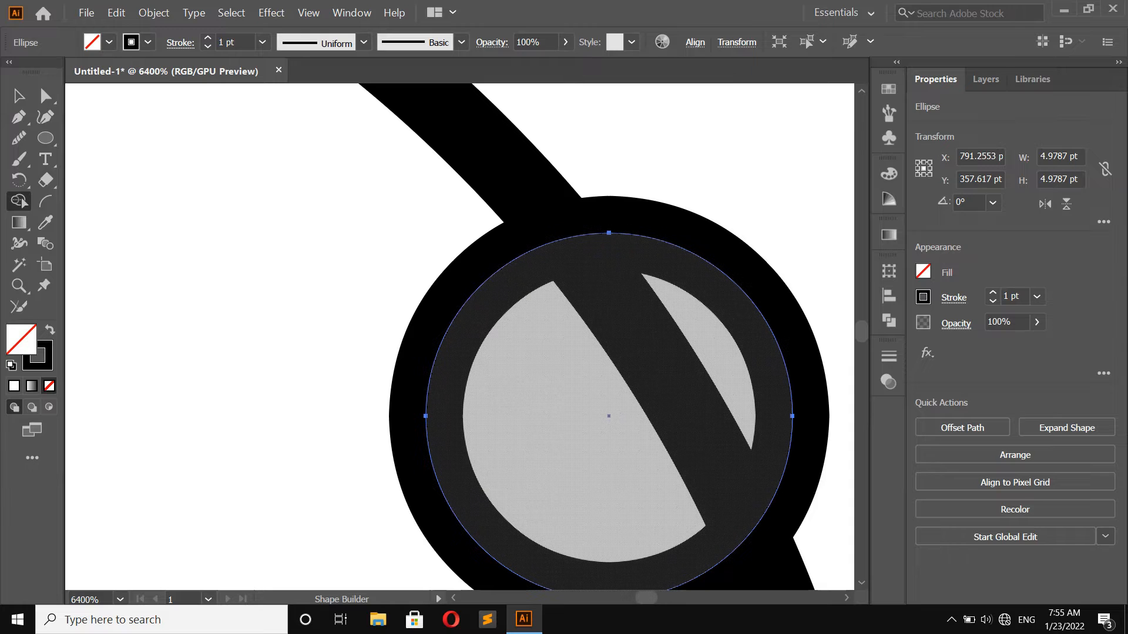
{"action": "left_click", "coordinate": [617, 406]}
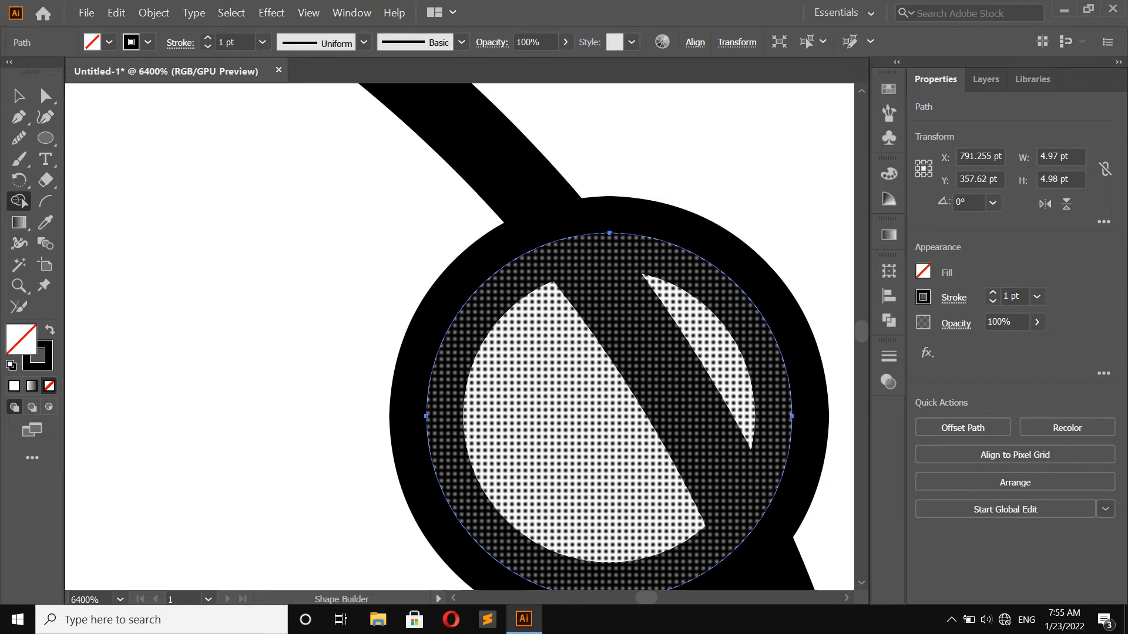
{"action": "left_click", "coordinate": [19, 95]}
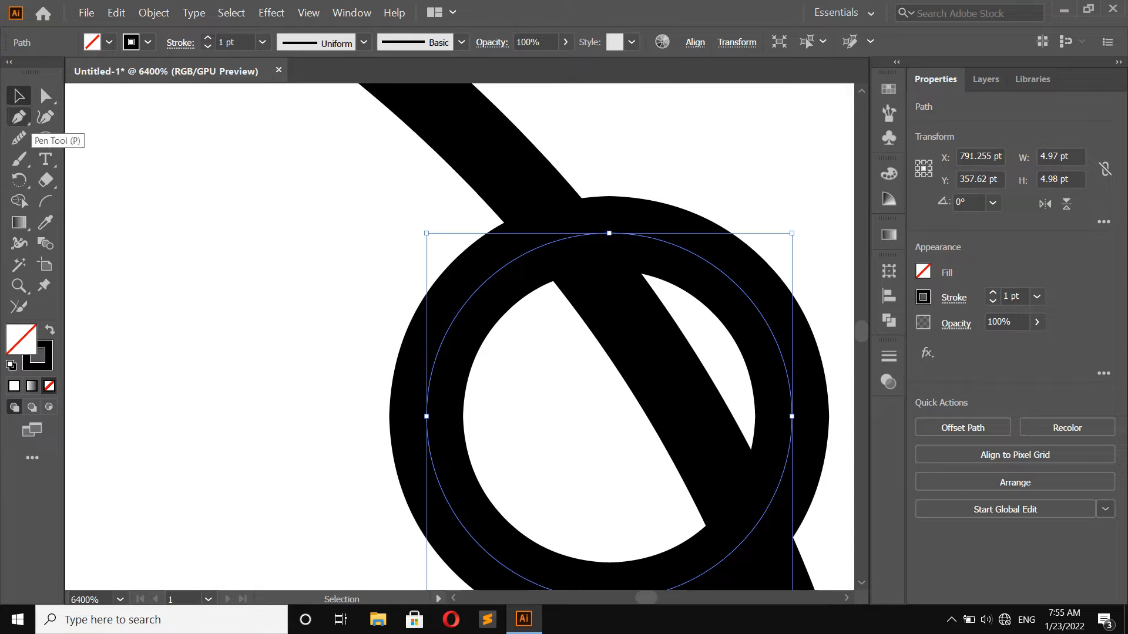
{"action": "key", "text": "ctrl+shift+a"}
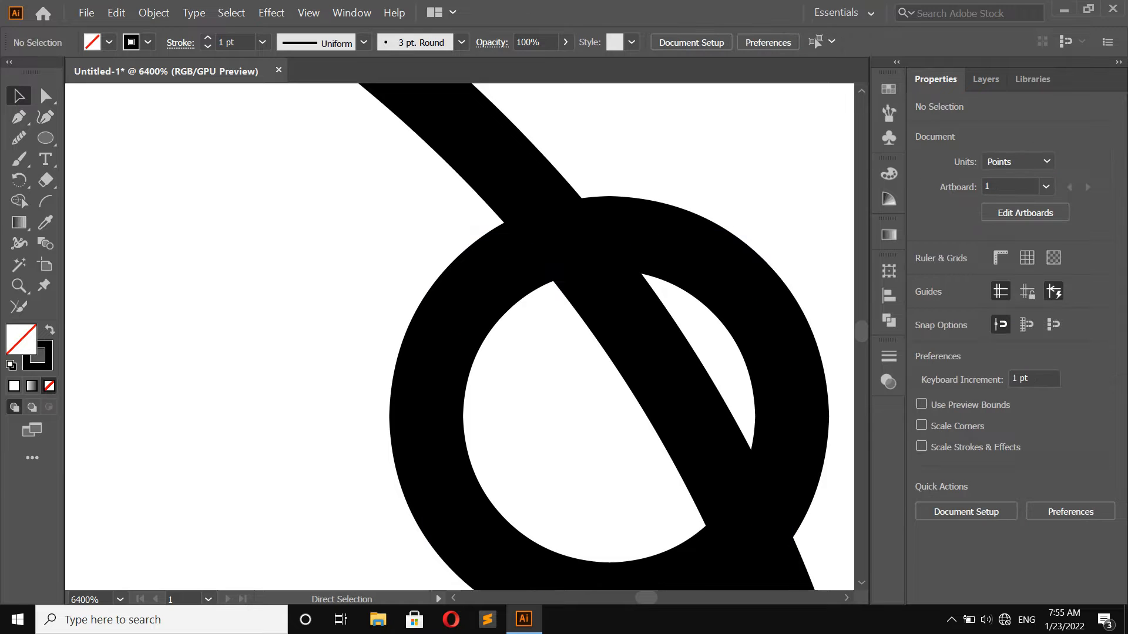
- Select both the pupil and the tiny circle and split them where they overlap with the Shape Builder tool
{"action": "scroll", "coordinate": [504, 186], "scroll_direction": "down", "scroll_amount": 5}
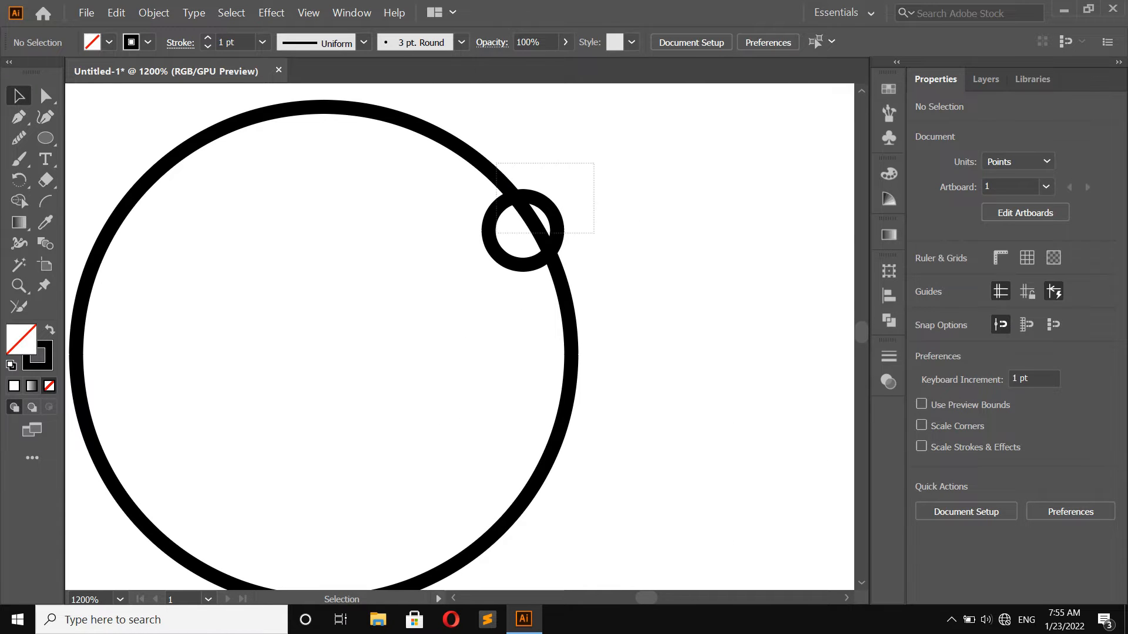
{"action": "left_click_drag", "start_coordinate": [496, 234], "coordinate": [349, 253]}
{"action": "scroll", "coordinate": [347, 253], "scroll_direction": "up", "scroll_amount": 2}
{"action": "key", "text": "shift+m"}
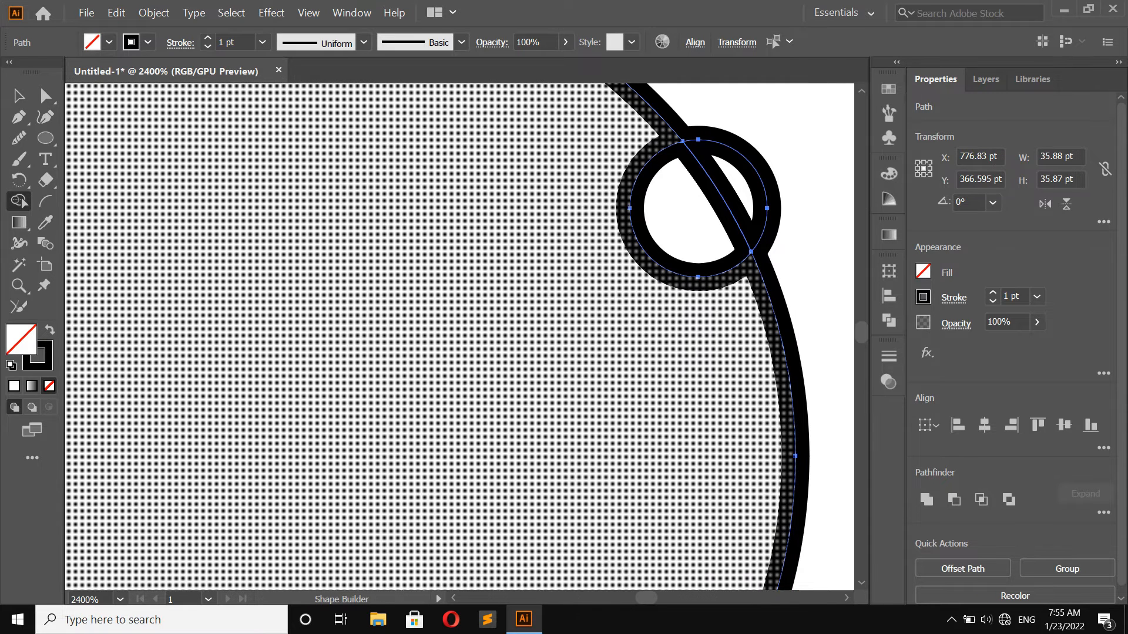
{"action": "left_click", "coordinate": [19, 96]}
{"action": "scroll", "coordinate": [71, 102], "scroll_direction": "down", "scroll_amount": 3}
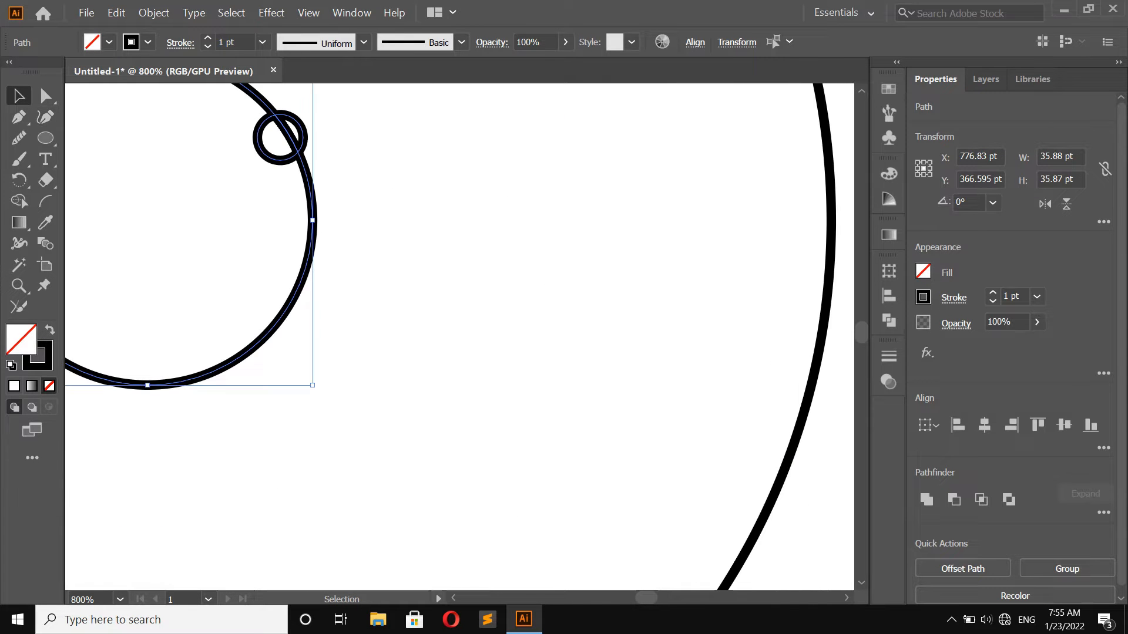
- Delete the part of the tiny circle that lies outside the pupil, keeping the highlight inside it
{"action": "left_click", "coordinate": [409, 199]}
{"action": "left_click", "coordinate": [301, 131]}
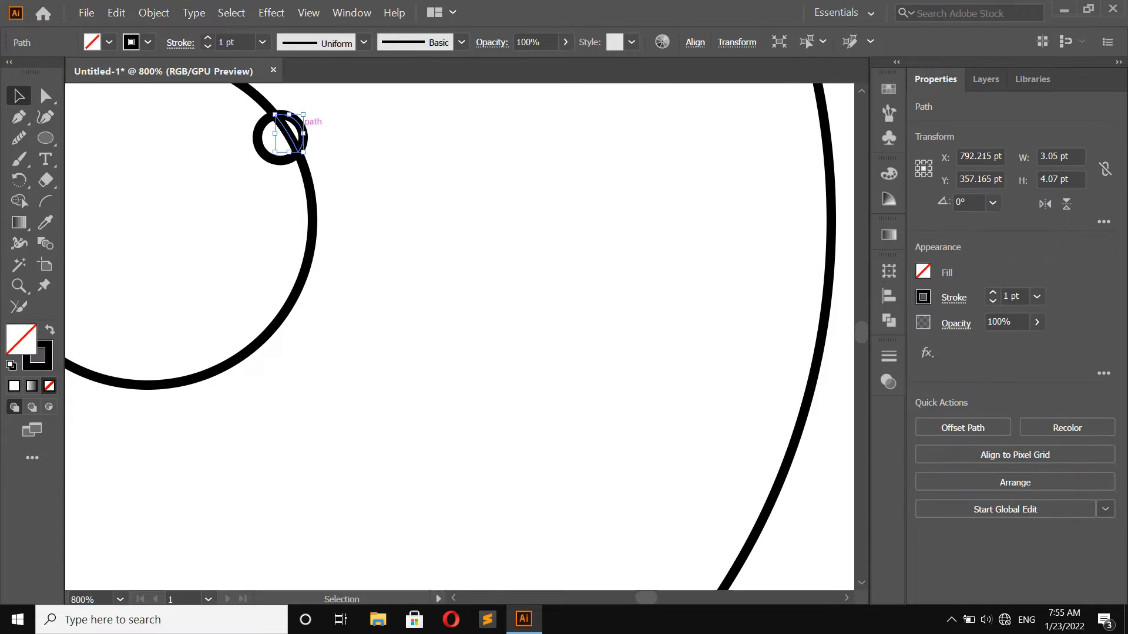
{"action": "key", "text": "Delete"}
{"action": "scroll", "coordinate": [285, 131], "scroll_direction": "down", "scroll_amount": 5}
{"action": "scroll", "coordinate": [286, 131], "scroll_direction": "left", "scroll_amount": 3}
{"action": "scroll", "coordinate": [286, 131], "scroll_direction": "down", "scroll_amount": 1}
{"action": "scroll", "coordinate": [286, 131], "scroll_direction": "up", "scroll_amount": 3}
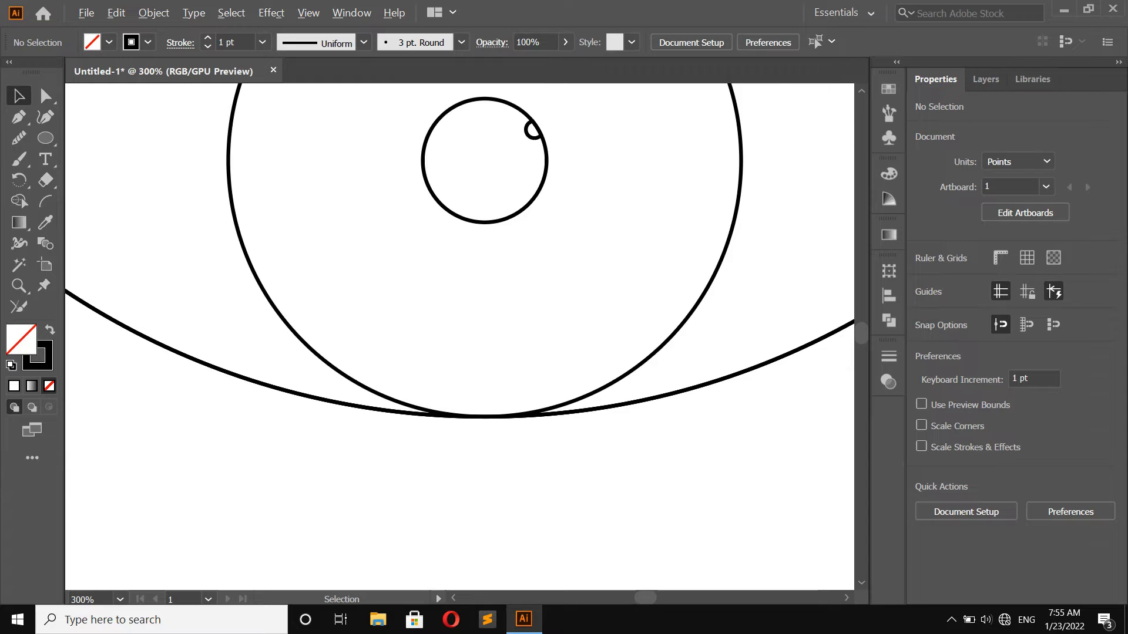
- Fill the pupil circle with the bright blue swatch
{"action": "scroll", "coordinate": [476, 144], "scroll_direction": "down", "scroll_amount": 3}
{"action": "scroll", "coordinate": [476, 144], "scroll_direction": "up", "scroll_amount": 6}
{"action": "scroll", "coordinate": [203, 197], "scroll_direction": "down", "scroll_amount": 2}
{"action": "scroll", "coordinate": [202, 197], "scroll_direction": "up", "scroll_amount": 4}
{"action": "scroll", "coordinate": [203, 196], "scroll_direction": "left", "scroll_amount": 8}
{"action": "scroll", "coordinate": [203, 196], "scroll_direction": "up", "scroll_amount": 2}
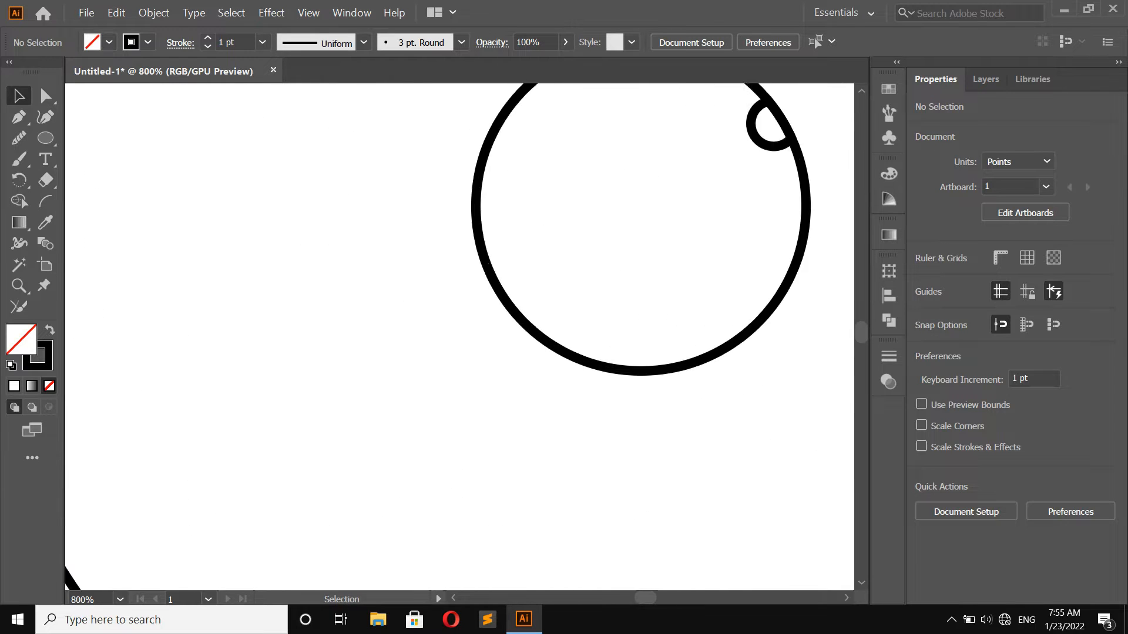
{"action": "scroll", "coordinate": [194, 211], "scroll_direction": "down", "scroll_amount": 2}
{"action": "scroll", "coordinate": [194, 210], "scroll_direction": "up", "scroll_amount": 1}
{"action": "scroll", "coordinate": [194, 210], "scroll_direction": "down", "scroll_amount": 2}
{"action": "scroll", "coordinate": [194, 210], "scroll_direction": "left", "scroll_amount": 3}
{"action": "scroll", "coordinate": [194, 211], "scroll_direction": "right", "scroll_amount": 8}
{"action": "scroll", "coordinate": [460, 338], "scroll_direction": "up", "scroll_amount": 2}
{"action": "scroll", "coordinate": [460, 337], "scroll_direction": "right", "scroll_amount": 1}
{"action": "left_click", "coordinate": [450, 115]}
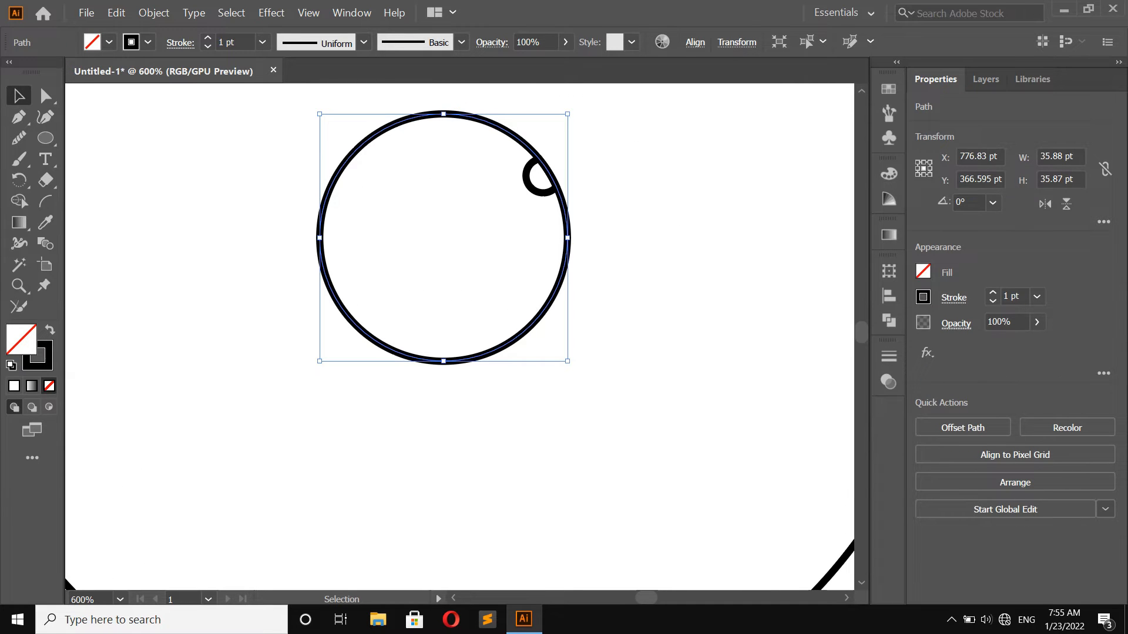
{"action": "left_click", "coordinate": [922, 271]}
{"action": "left_click", "coordinate": [830, 347]}
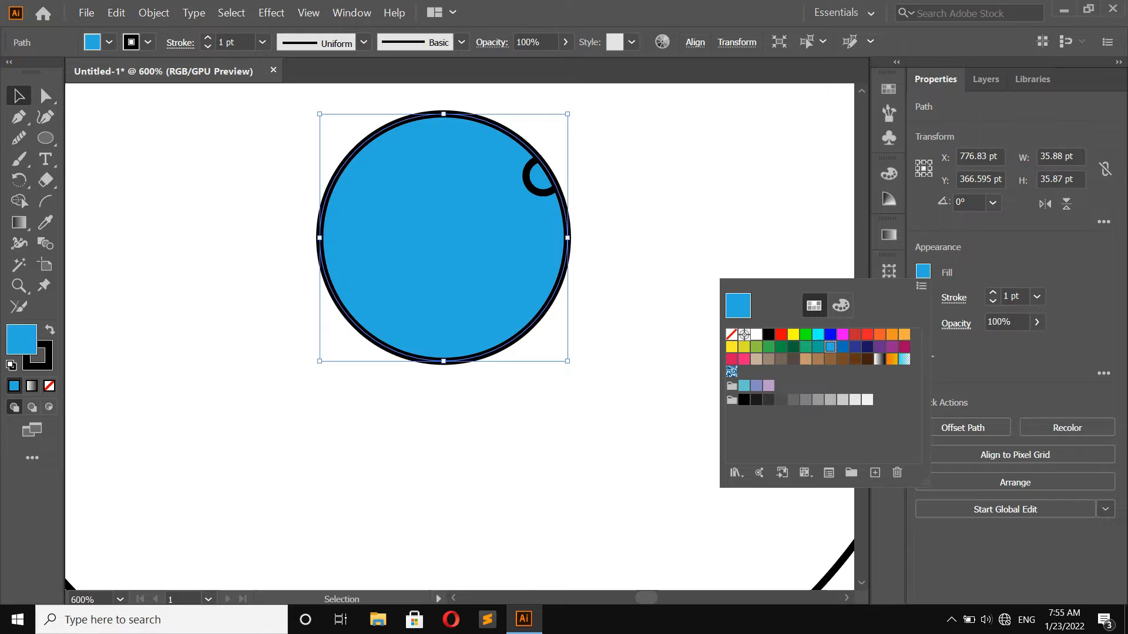
- Fill the small highlight on the pupil with the near-white grey swatch and set its stroke to none
{"action": "left_click", "coordinate": [556, 184]}
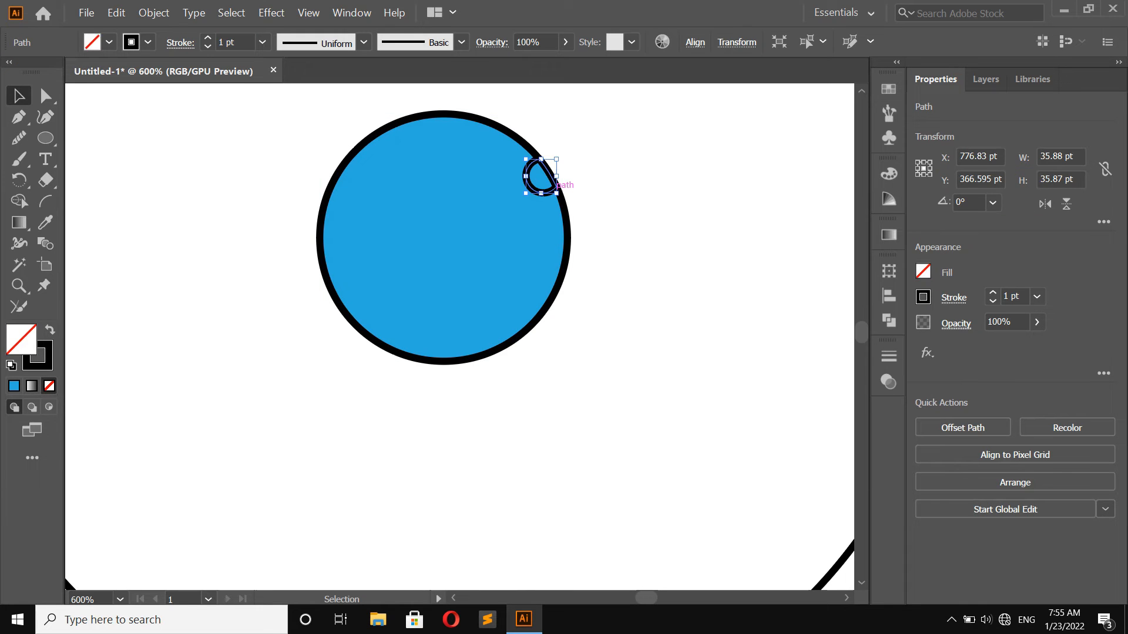
{"action": "left_click", "coordinate": [922, 271]}
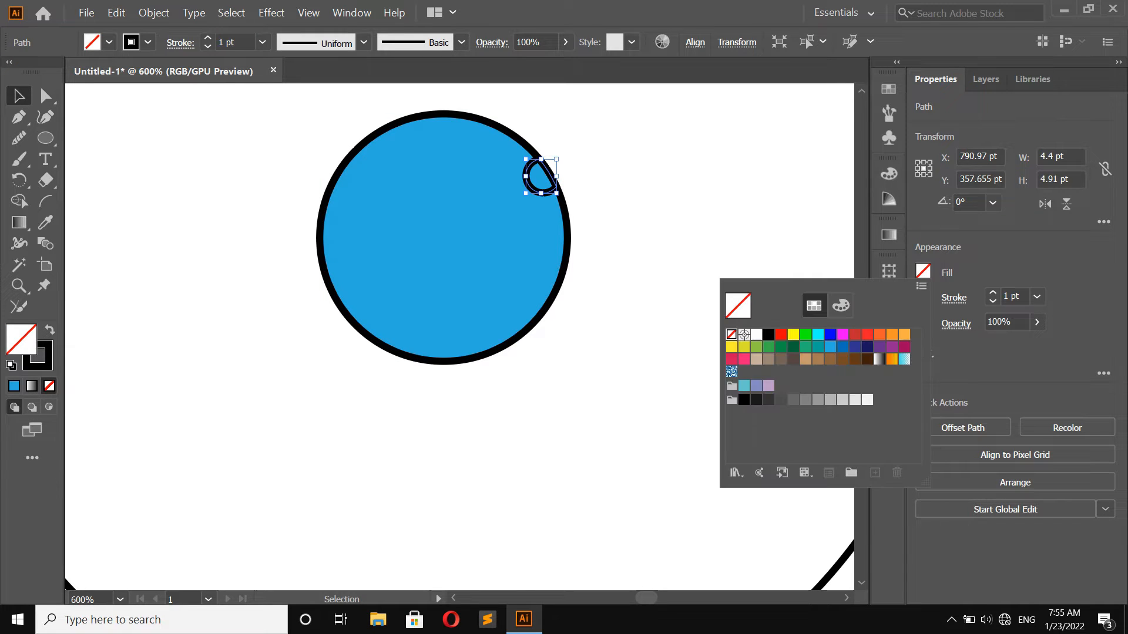
{"action": "left_click", "coordinate": [868, 400]}
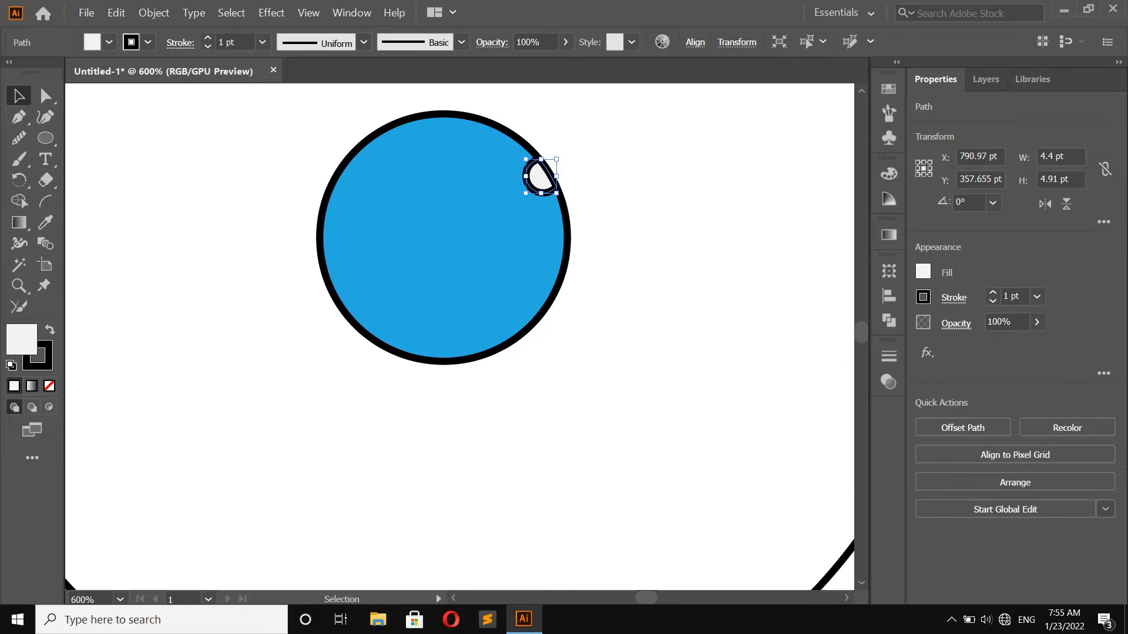
{"action": "key", "text": "ctrl+shift+a"}
{"action": "left_click", "coordinate": [538, 159]}
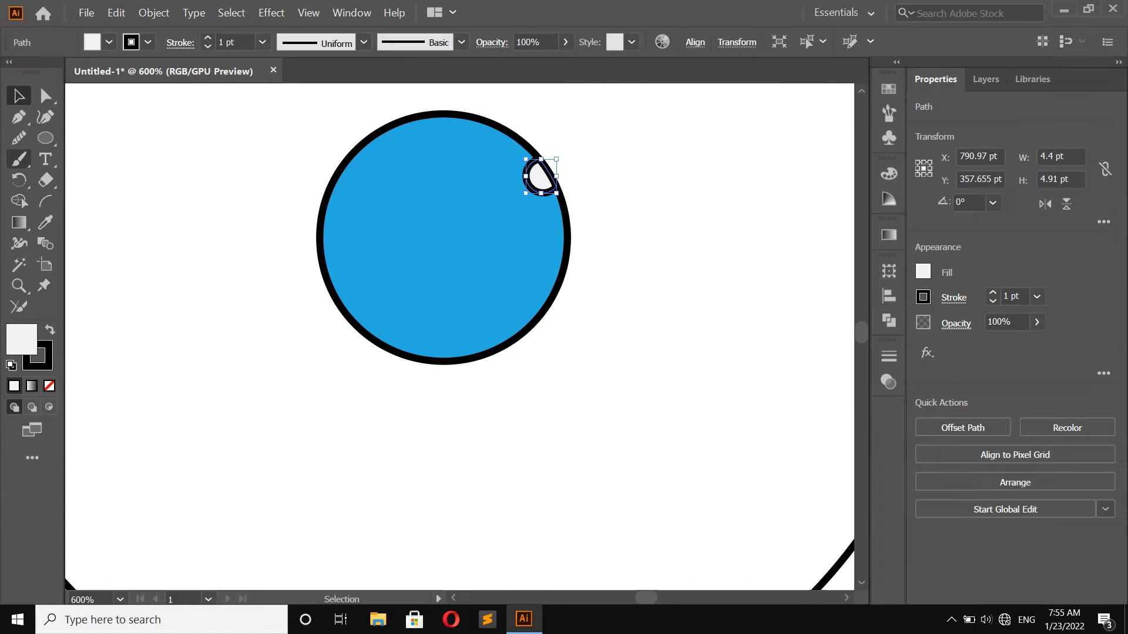
{"action": "left_click", "coordinate": [923, 297]}
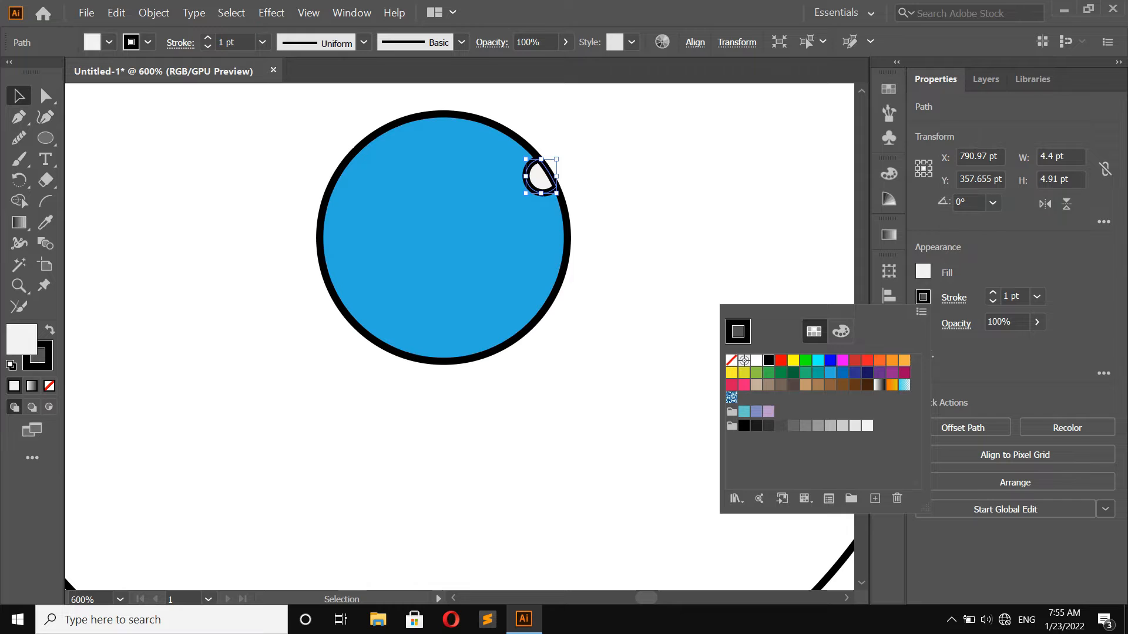
{"action": "left_click", "coordinate": [732, 361]}
{"action": "key", "text": "Escape"}
{"action": "key", "text": "ctrl+shift+a"}
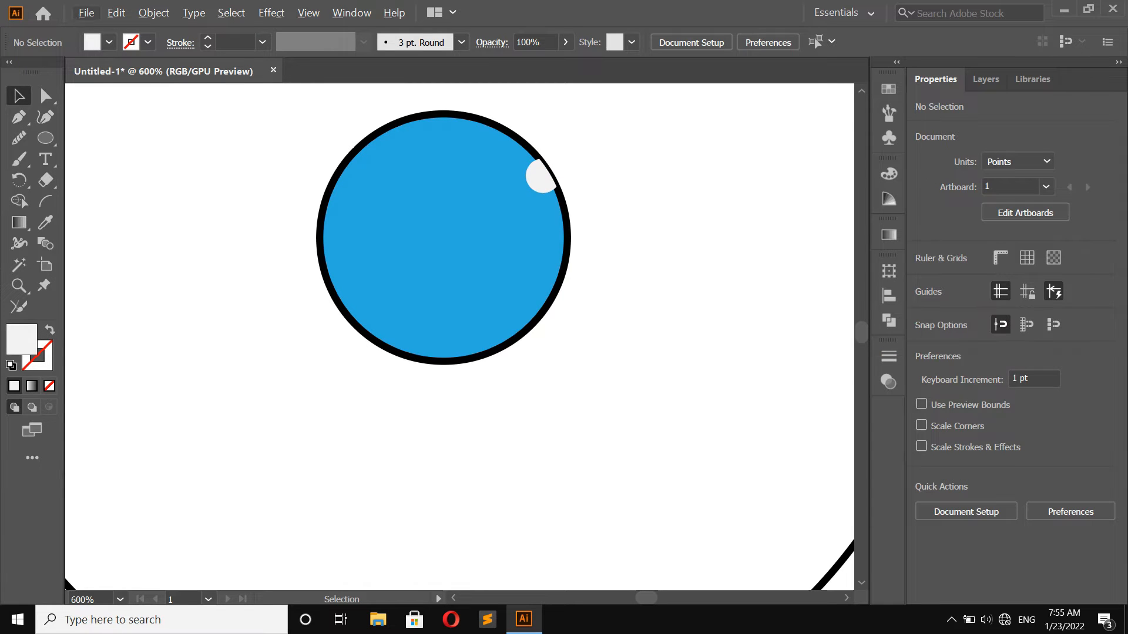
- Remove the black stroke from the blue pupil circle
{"action": "scroll", "coordinate": [645, 158], "scroll_direction": "down", "scroll_amount": 3}
{"action": "scroll", "coordinate": [564, 147], "scroll_direction": "right", "scroll_amount": 1}
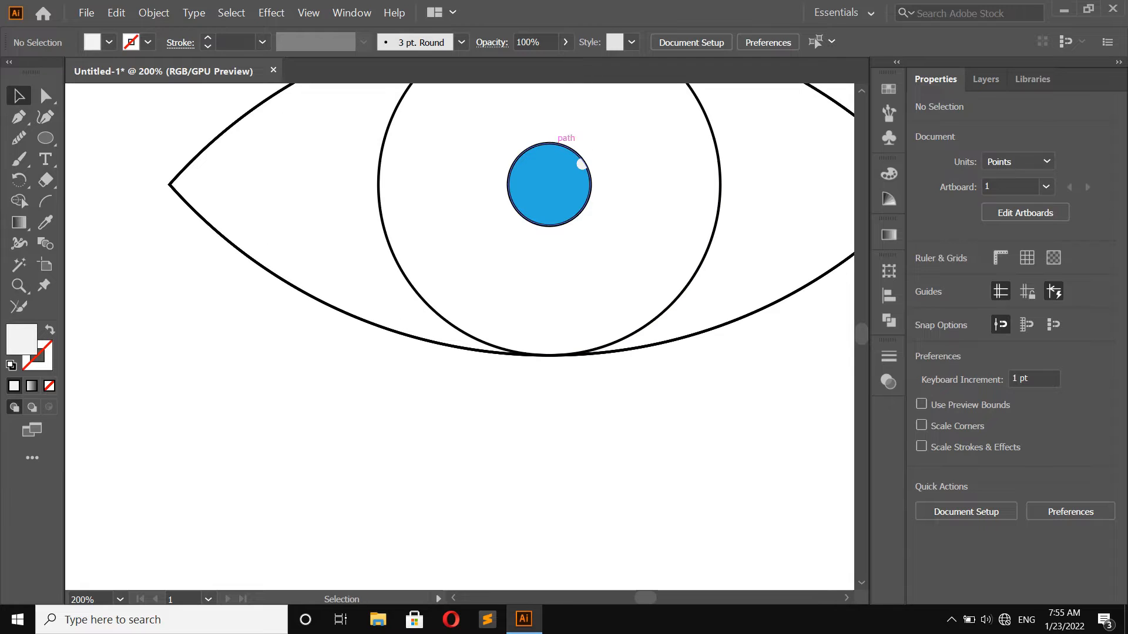
{"action": "left_click", "coordinate": [555, 143]}
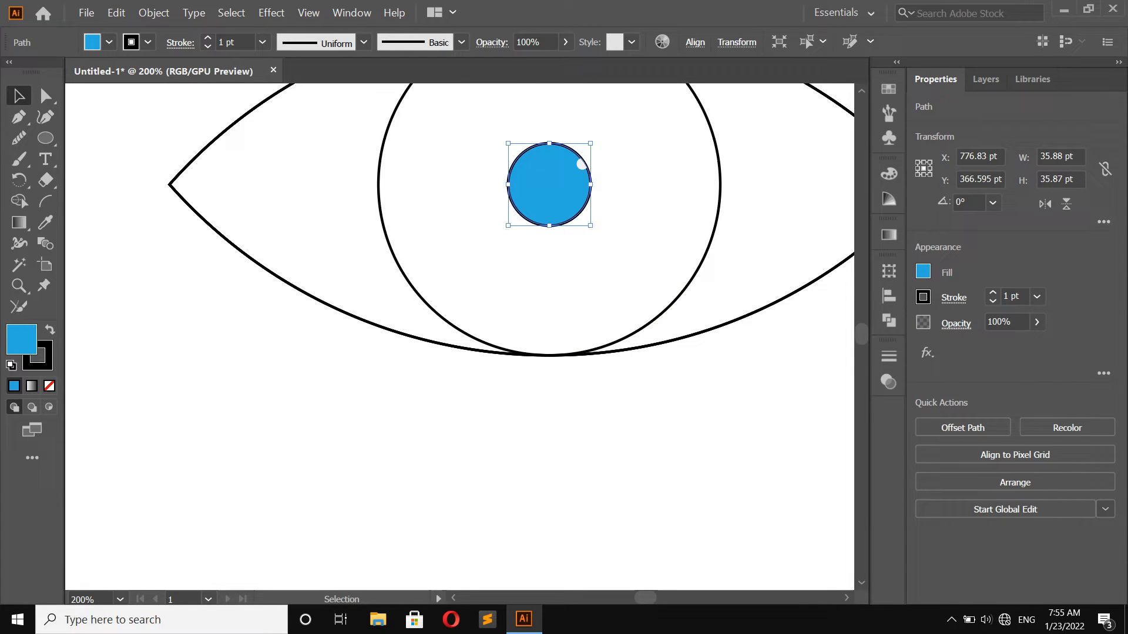
{"action": "left_click", "coordinate": [923, 297]}
{"action": "left_click", "coordinate": [731, 360]}
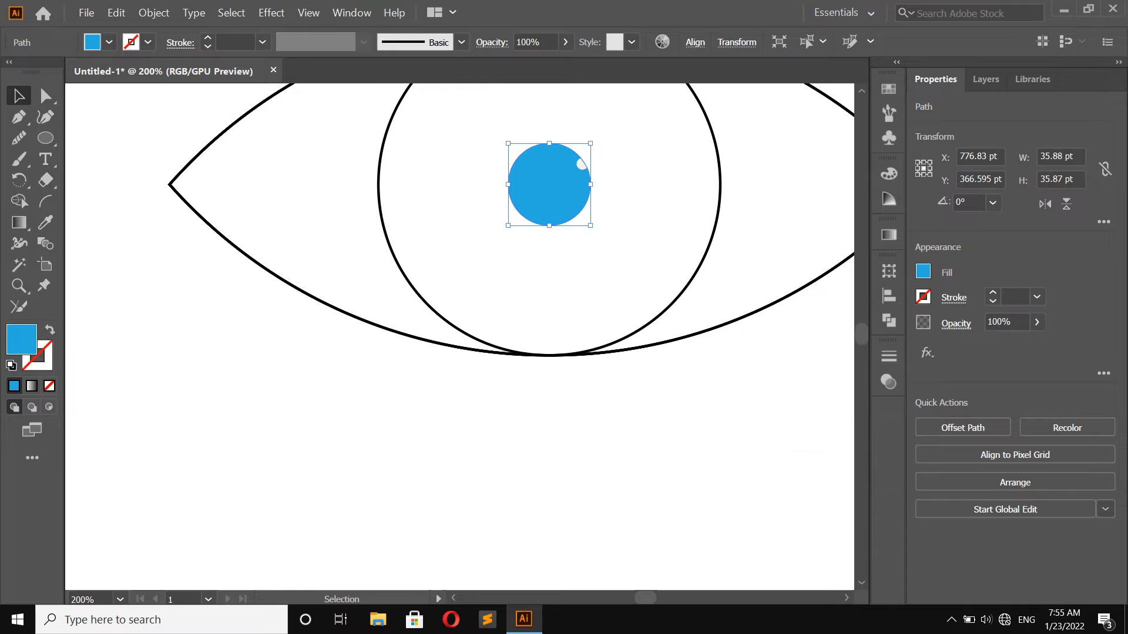
{"action": "scroll", "coordinate": [569, 269], "scroll_direction": "down", "scroll_amount": 2}
{"action": "scroll", "coordinate": [707, 335], "scroll_direction": "up", "scroll_amount": 2}
{"action": "left_click", "coordinate": [707, 335]}
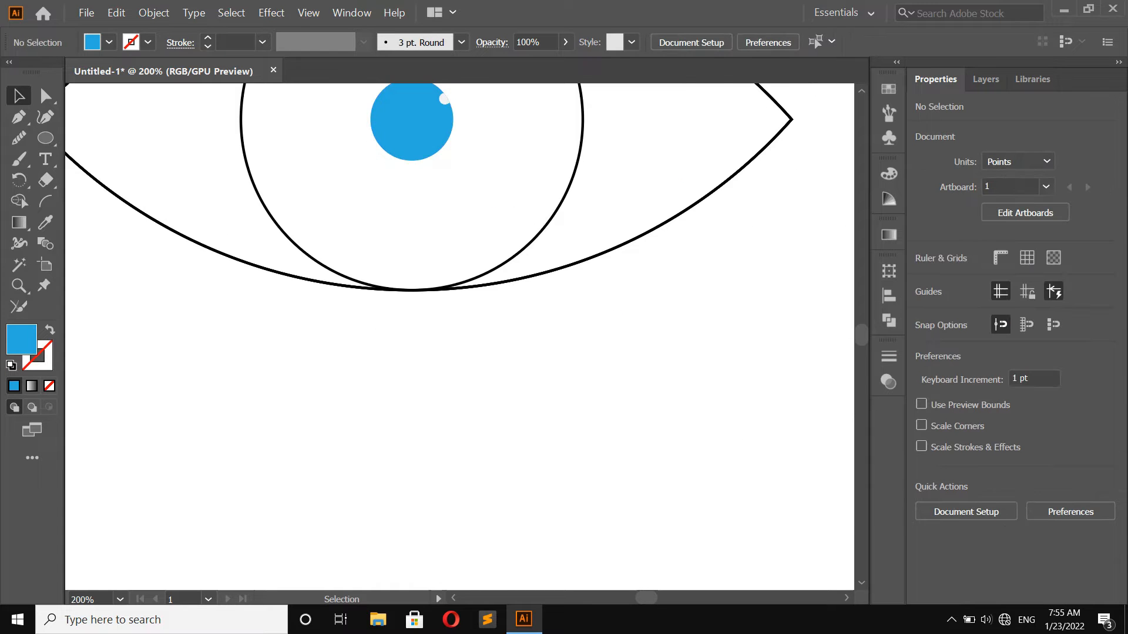
- Try several swatches as the fill of the large iris circle and settle on the medium teal green
{"action": "scroll", "coordinate": [707, 335], "scroll_direction": "up", "scroll_amount": 2}
{"action": "scroll", "coordinate": [266, 149], "scroll_direction": "up", "scroll_amount": 3}
{"action": "scroll", "coordinate": [294, 151], "scroll_direction": "left", "scroll_amount": 4}
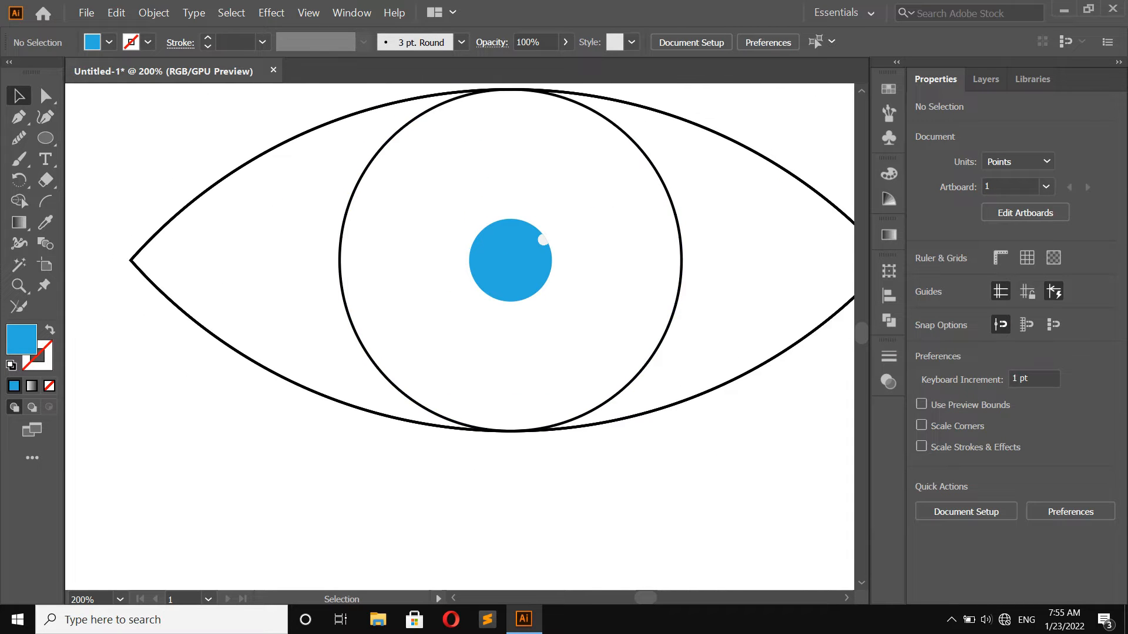
{"action": "scroll", "coordinate": [309, 153], "scroll_direction": "down", "scroll_amount": 1}
{"action": "left_click", "coordinate": [552, 133]}
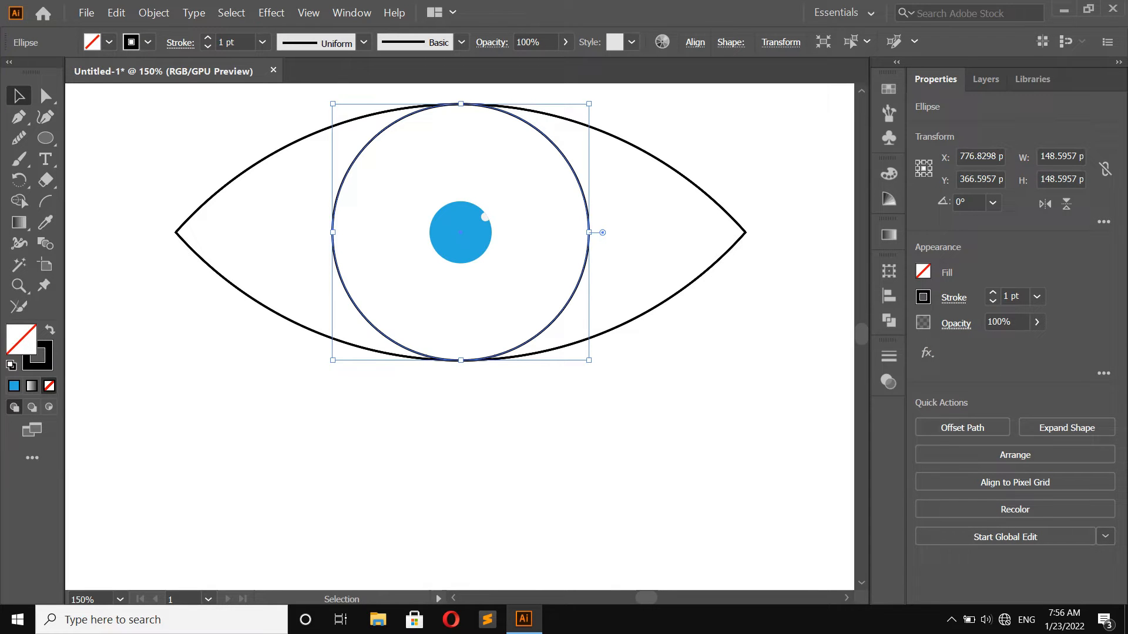
{"action": "left_click", "coordinate": [692, 170]}
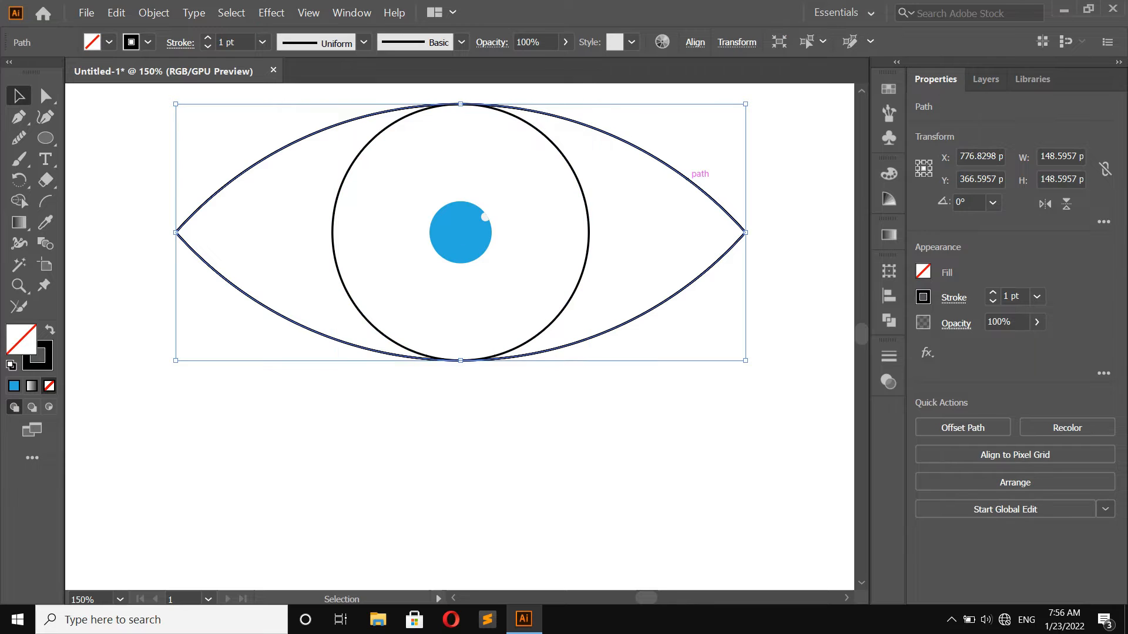
{"action": "left_click", "coordinate": [571, 169]}
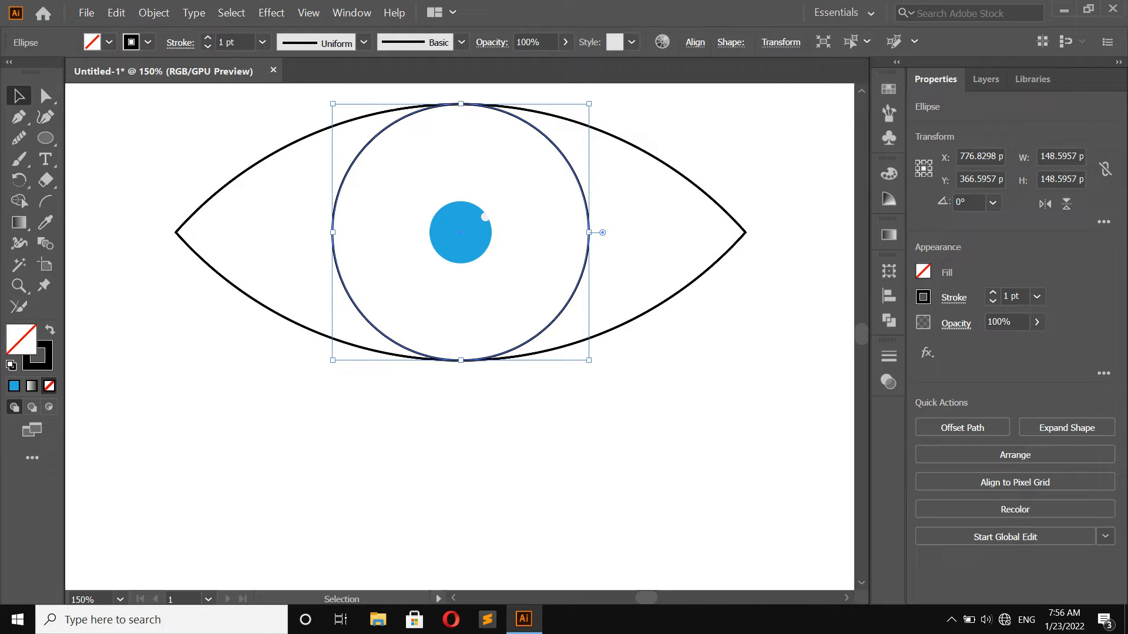
{"action": "left_click", "coordinate": [923, 272]}
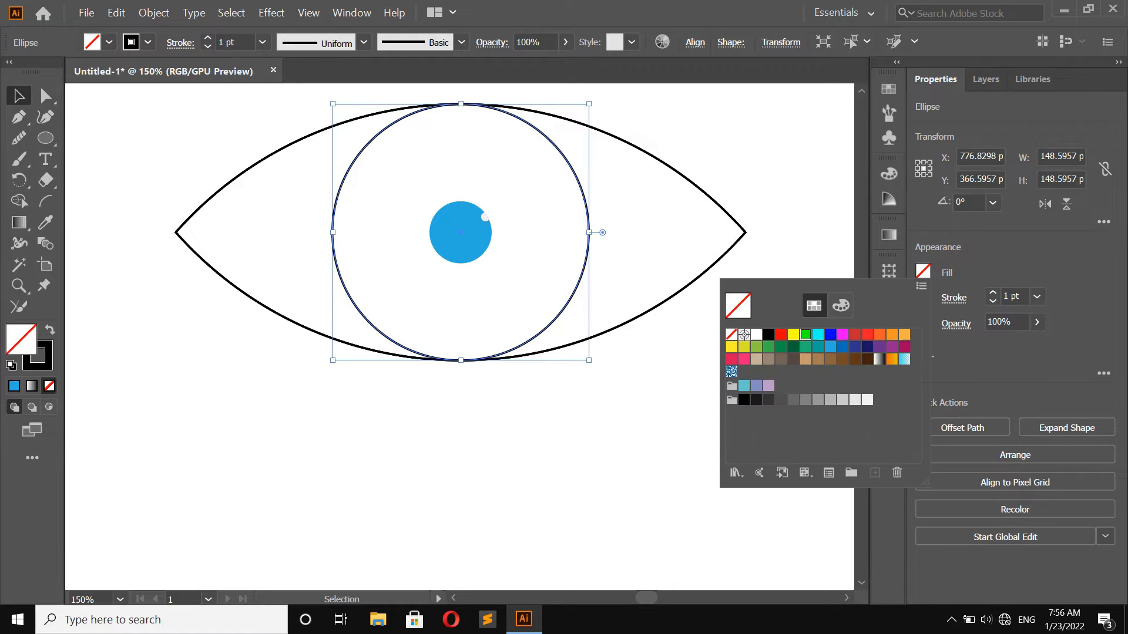
{"action": "left_click", "coordinate": [805, 334]}
{"action": "left_click", "coordinate": [806, 347]}
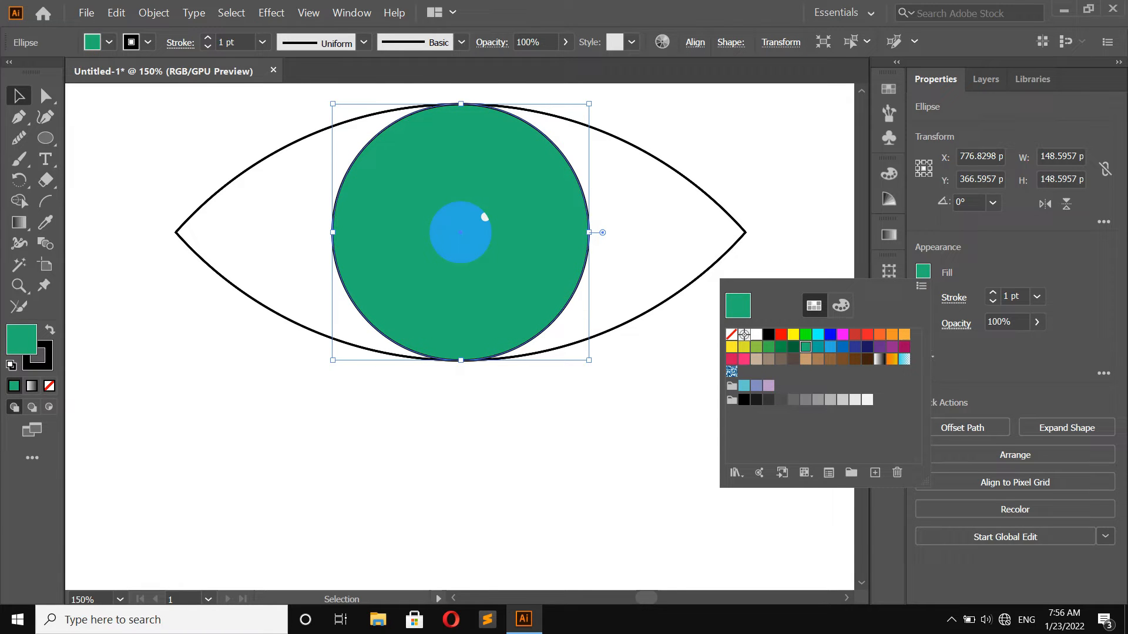
{"action": "left_click", "coordinate": [806, 359]}
{"action": "left_click", "coordinate": [793, 347]}
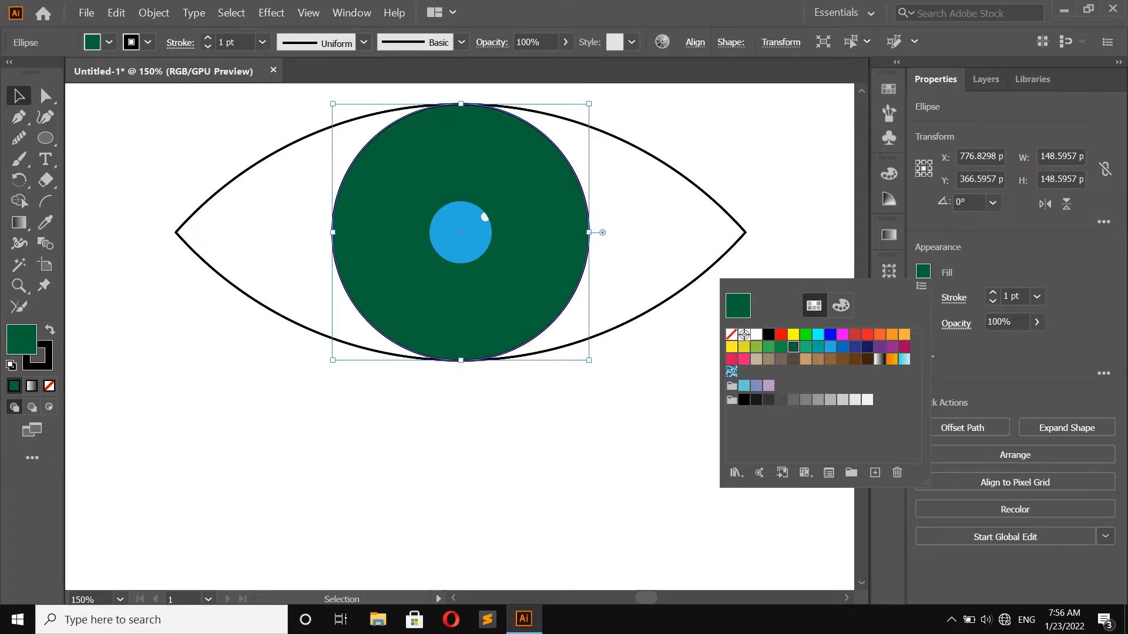
{"action": "left_click", "coordinate": [830, 346]}
{"action": "left_click", "coordinate": [806, 347]}
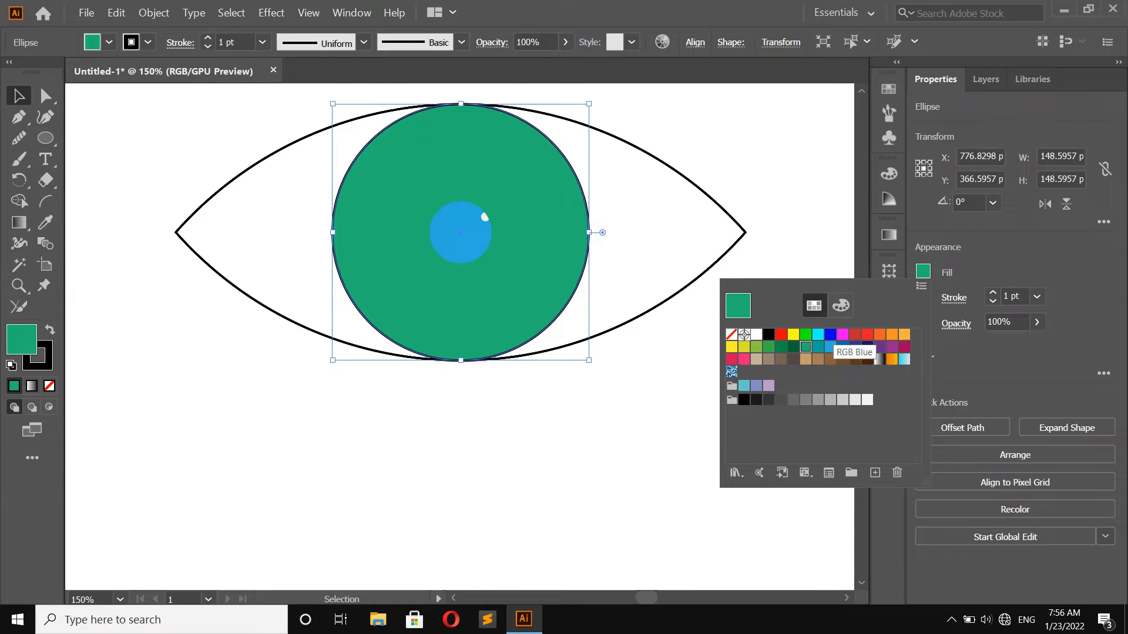
- Fill the almond-shaped eye outline with the Gold Dust gradient swatch
{"action": "left_click", "coordinate": [705, 194]}
{"action": "left_click", "coordinate": [702, 191]}
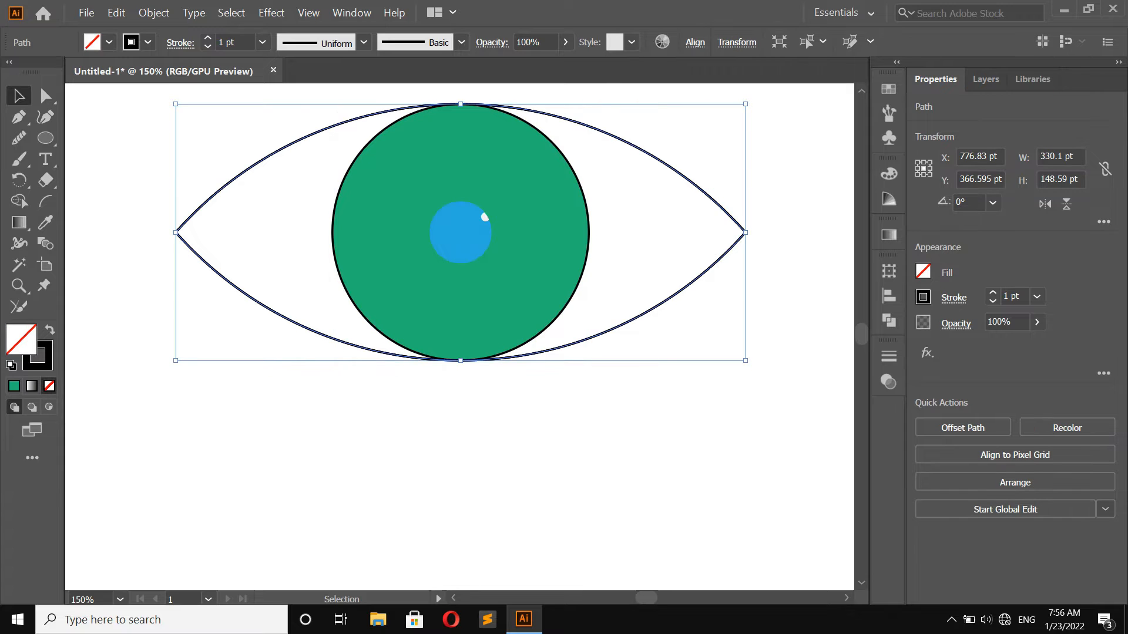
{"action": "left_click", "coordinate": [923, 297]}
{"action": "left_click", "coordinate": [923, 298]}
{"action": "left_click", "coordinate": [923, 271]}
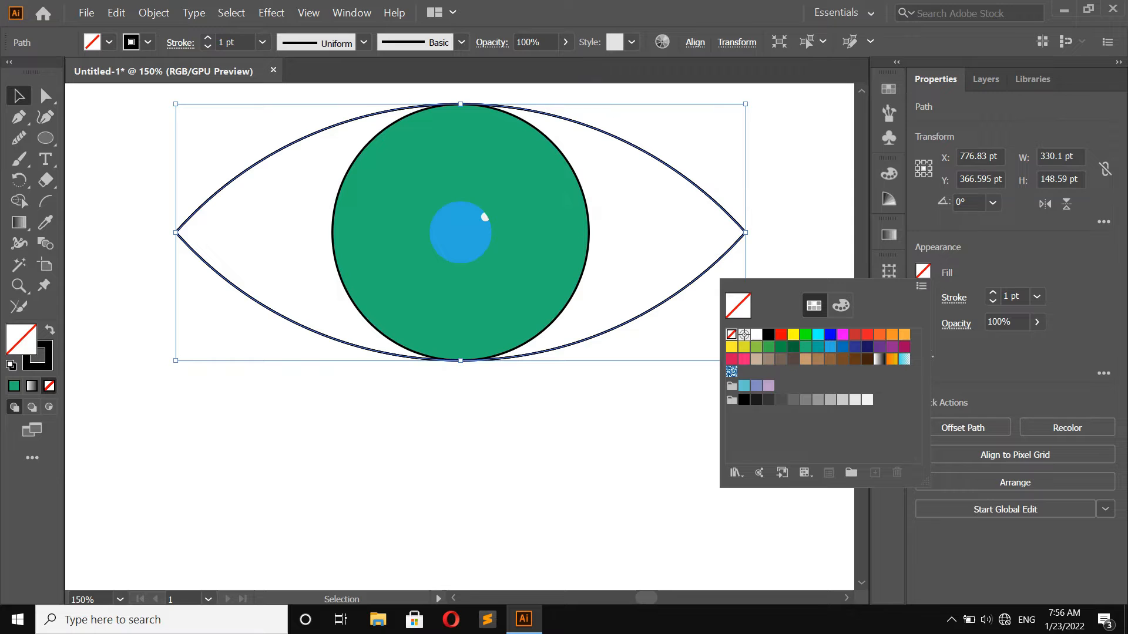
{"action": "left_click", "coordinate": [892, 360]}
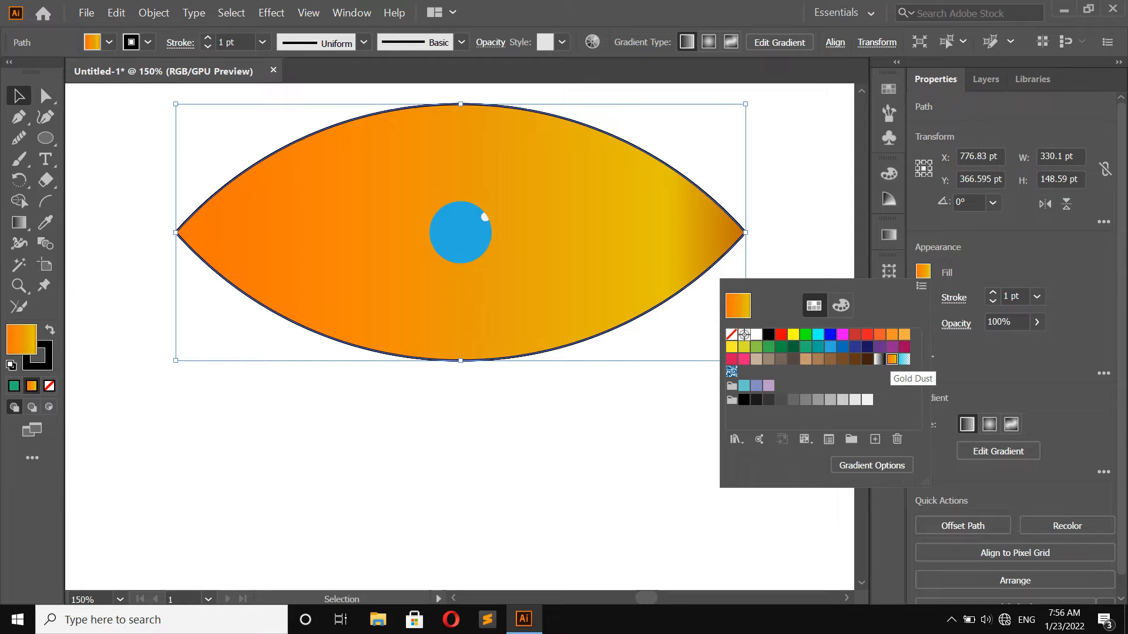
- Expand Layer 1 and move the gradient-filled almond path to the bottom of its stacking order, behind the iris
{"action": "left_click", "coordinate": [985, 80]}
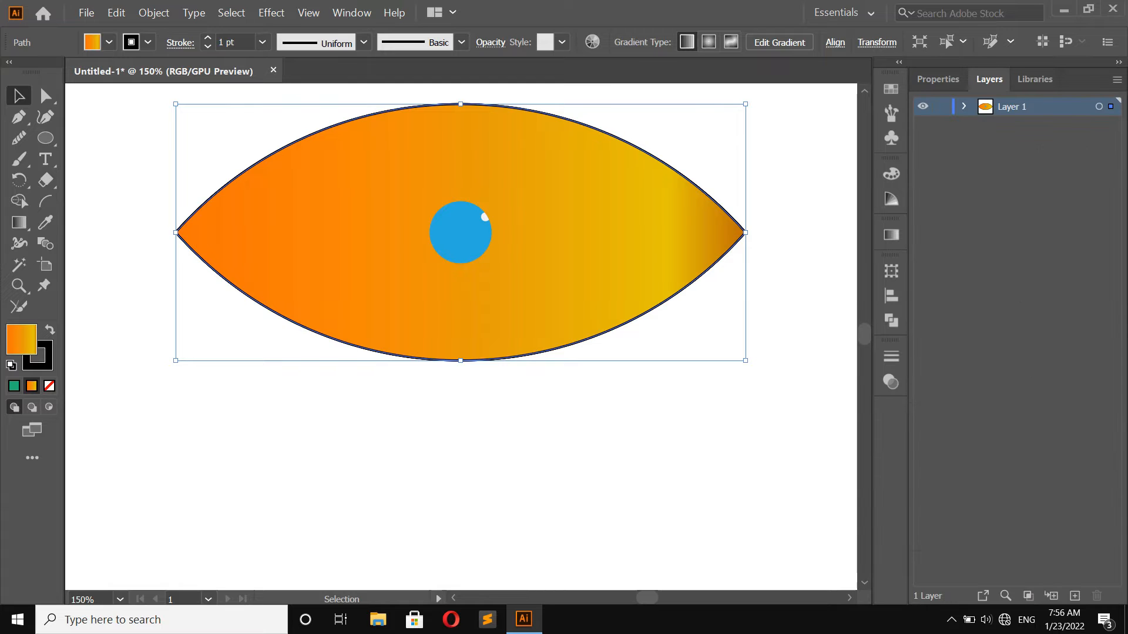
{"action": "left_click", "coordinate": [964, 106]}
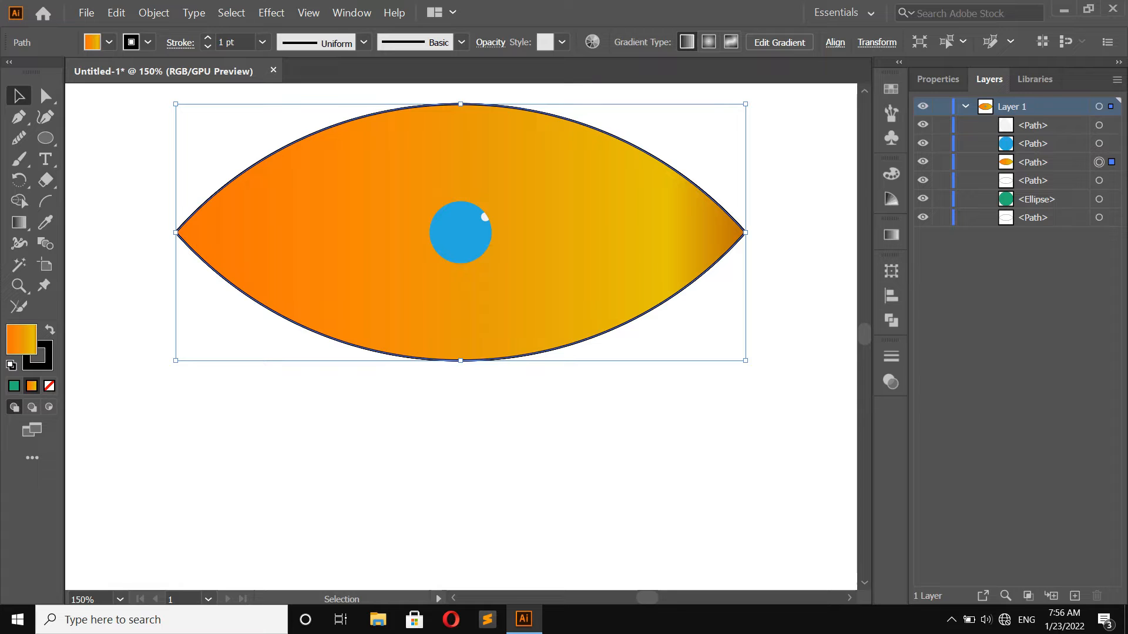
{"action": "left_click", "coordinate": [1037, 162]}
{"action": "left_click_drag", "start_coordinate": [1037, 162], "coordinate": [1037, 226]}
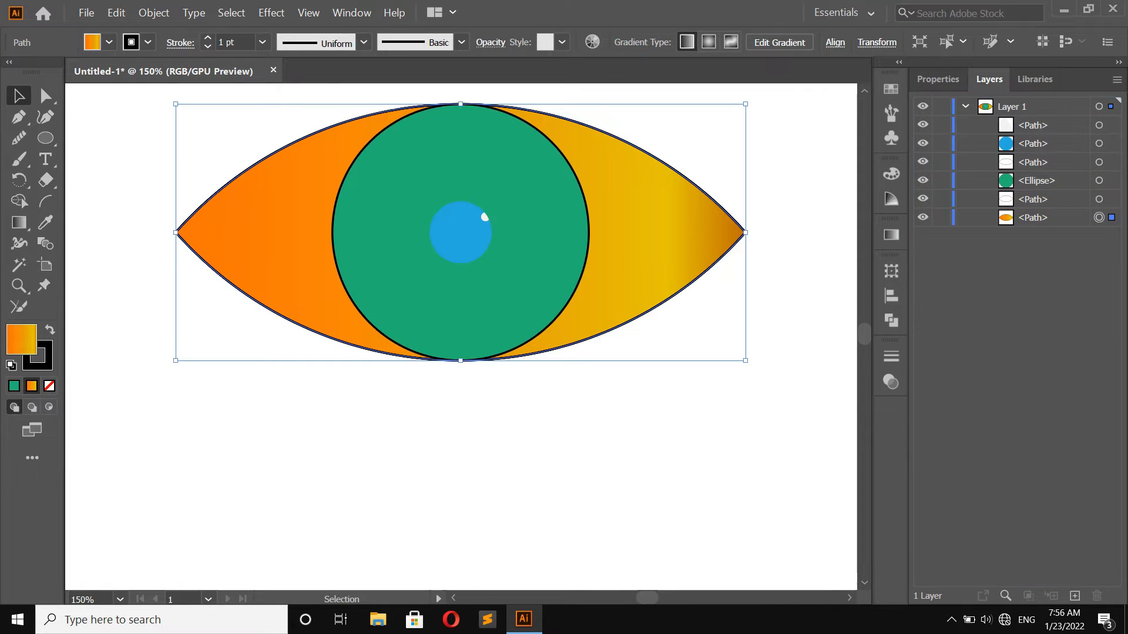
- Move the whole eye artwork slightly down and to the right on the artboard, leaving nothing selected
{"action": "key", "text": "ctrl+a"}
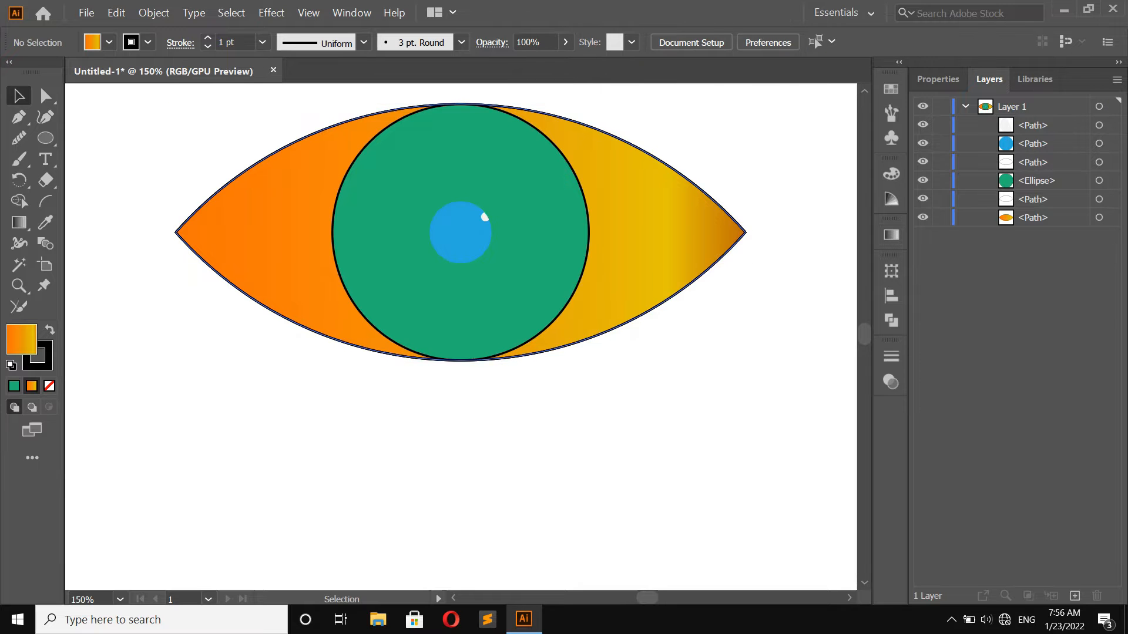
{"action": "left_click_drag", "start_coordinate": [484, 217], "coordinate": [496, 245]}
{"action": "key", "text": "ctrl+shift+a"}
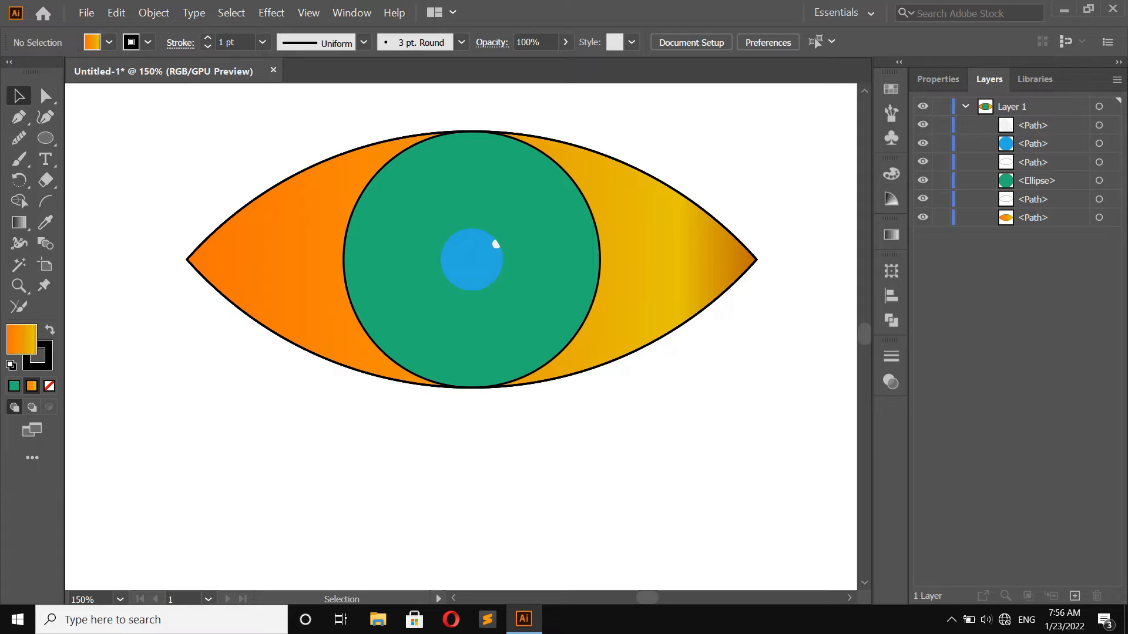
- Shift the second, orange colour stop of the almond's gradient to a location of about 35%
{"action": "left_click", "coordinate": [641, 262]}
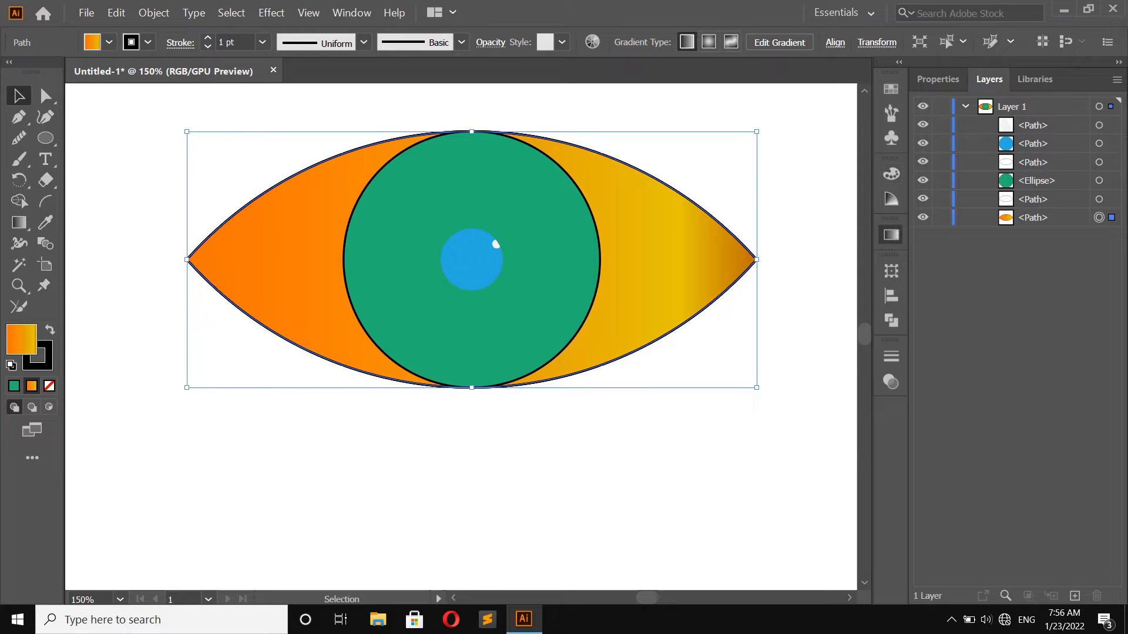
{"action": "left_click", "coordinate": [891, 234]}
{"action": "left_click", "coordinate": [768, 391]}
{"action": "left_click_drag", "start_coordinate": [767, 392], "coordinate": [737, 392]}
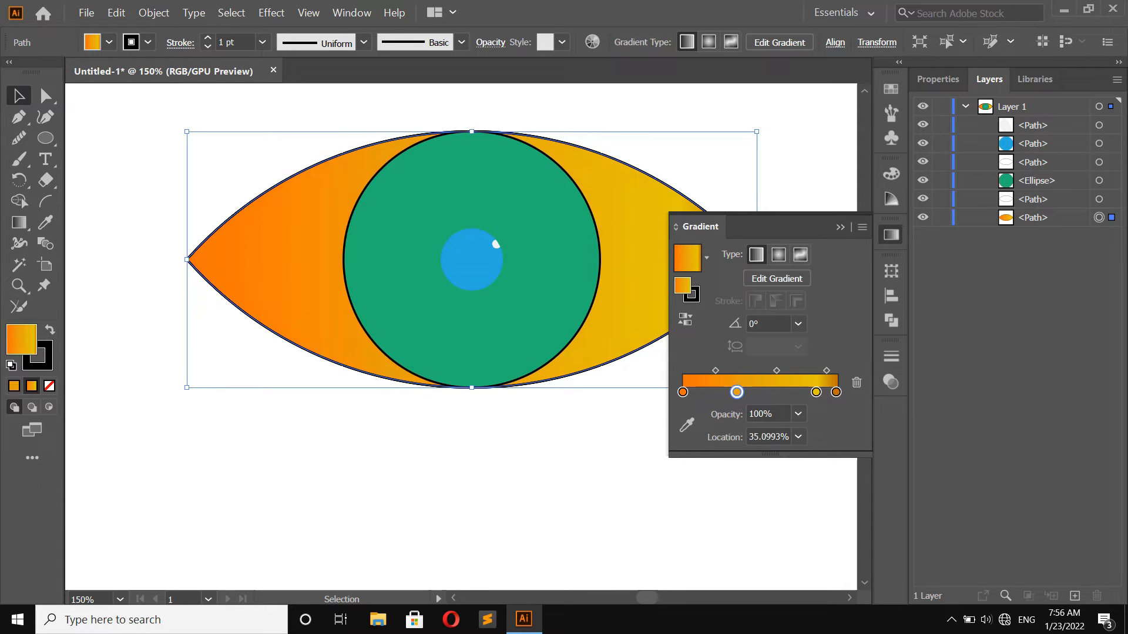
- Try yellow and purple swatches on the first colour stop of the almond's gradient and settle on dark magenta
{"action": "left_click", "coordinate": [683, 392]}
{"action": "double_click", "coordinate": [683, 392]}
{"action": "left_click", "coordinate": [672, 448]}
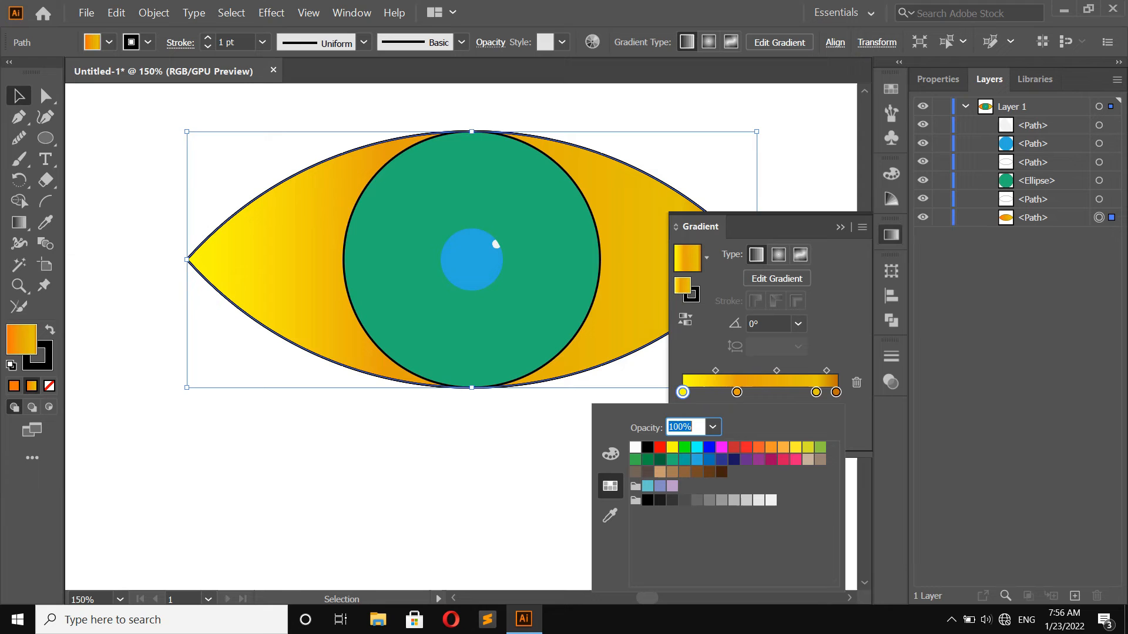
{"action": "left_click", "coordinate": [746, 460]}
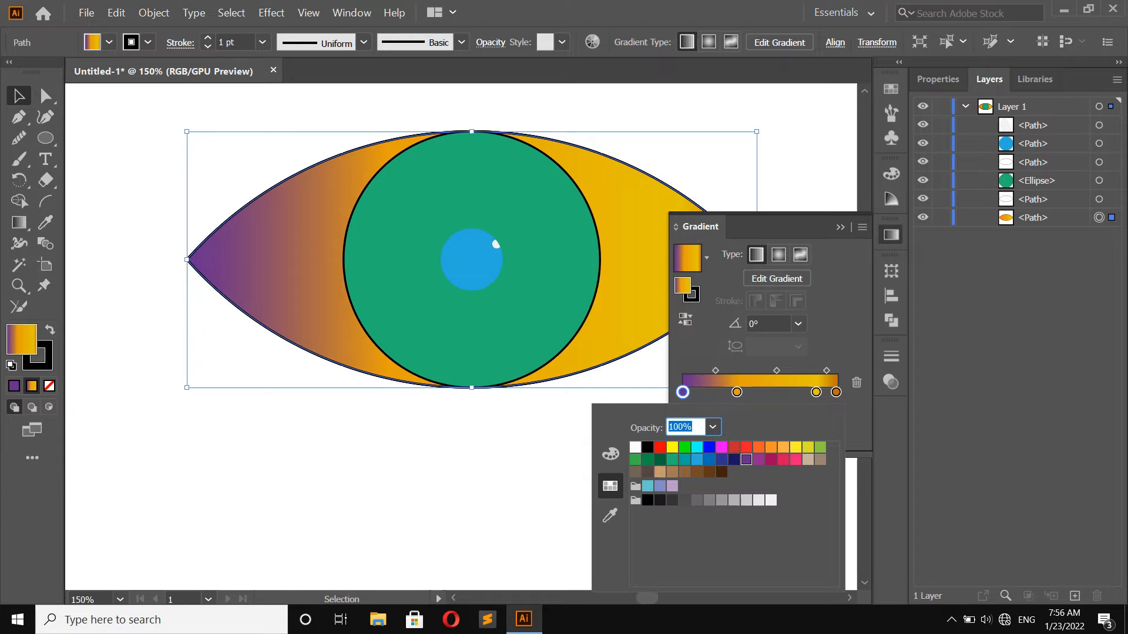
{"action": "left_click", "coordinate": [746, 448]}
{"action": "left_click", "coordinate": [771, 460]}
{"action": "left_click", "coordinate": [759, 460]}
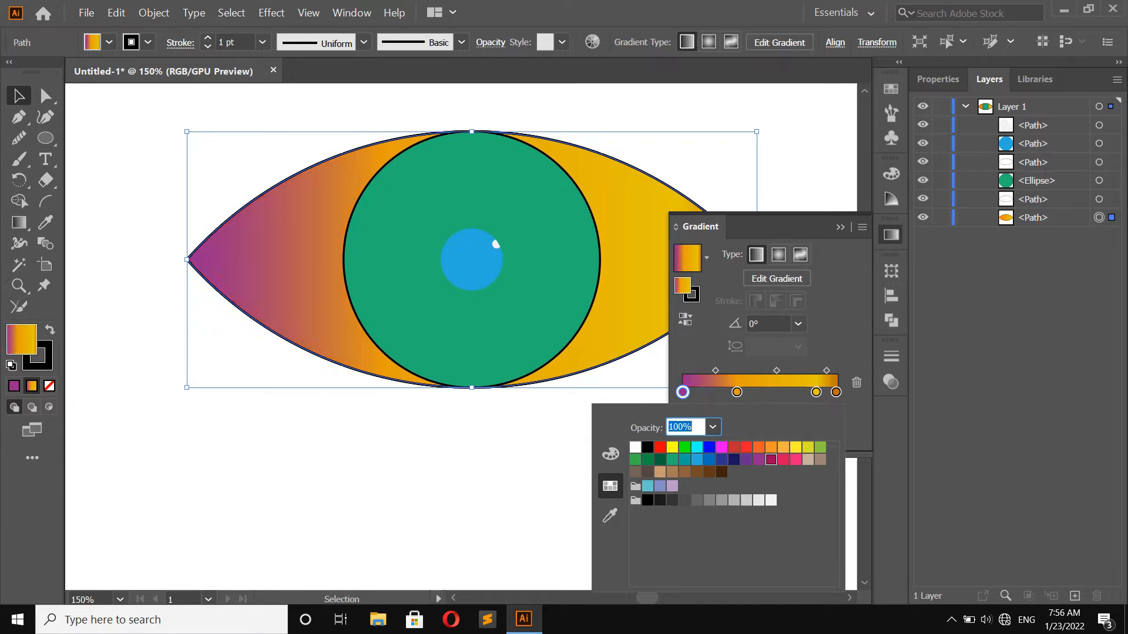
{"action": "left_click", "coordinate": [737, 392]}
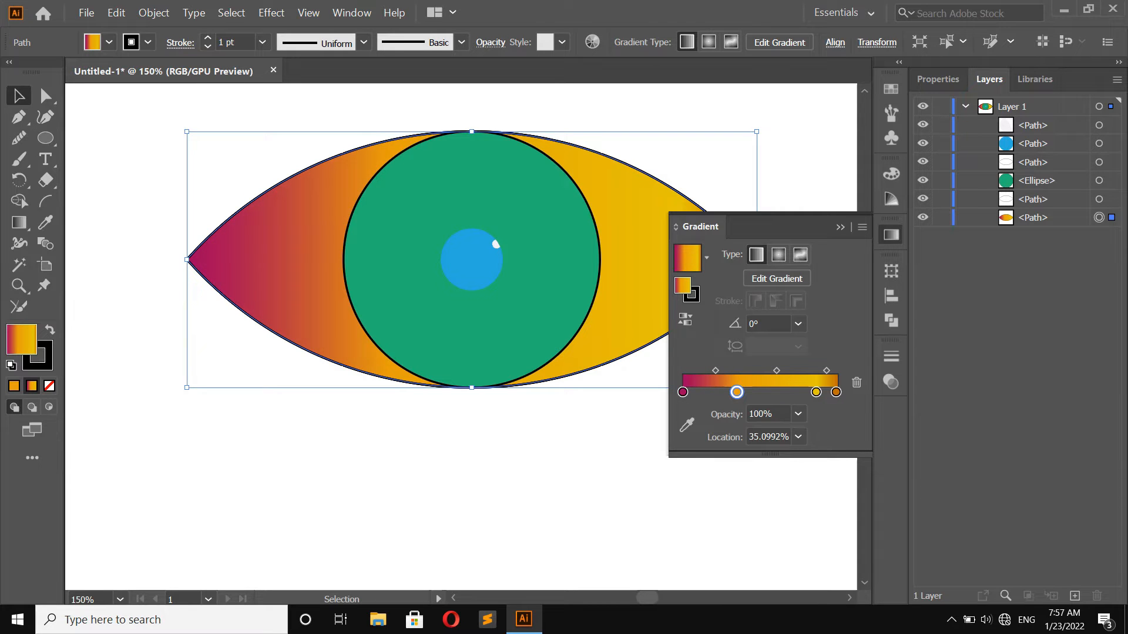
- Delete the two middle colour stops from the almond's gradient so only the first and last stops remain
{"action": "left_click_drag", "start_coordinate": [737, 392], "coordinate": [808, 392]}
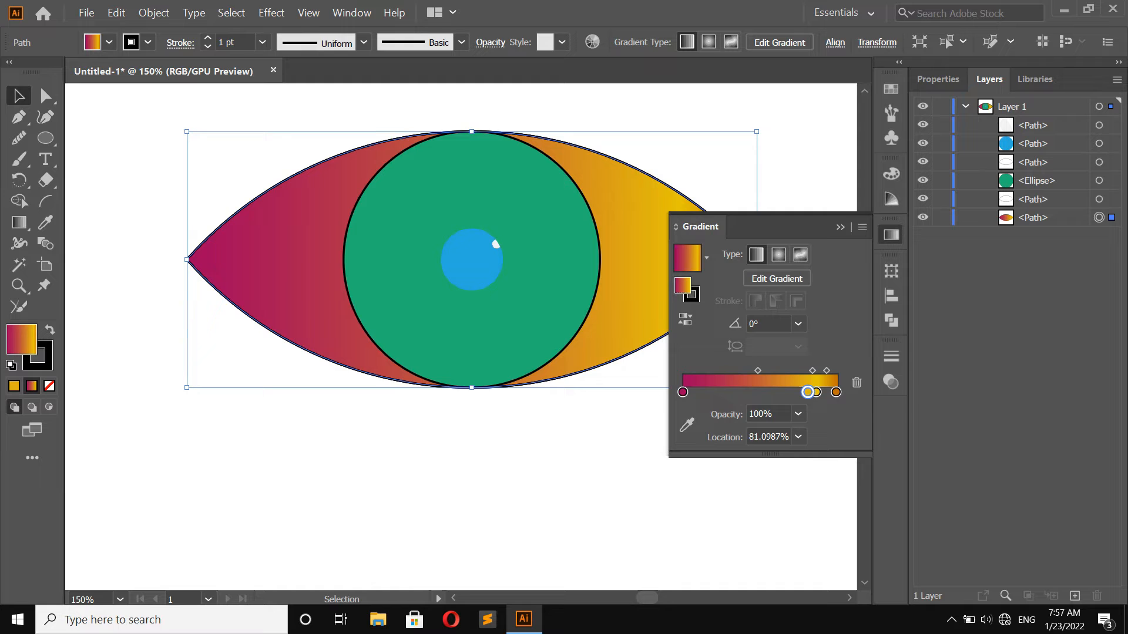
{"action": "left_click", "coordinate": [856, 383]}
{"action": "left_click", "coordinate": [816, 392]}
{"action": "left_click", "coordinate": [856, 383]}
- Try purple, cyan, grey, green and yellow swatches on the last colour stop of the almond's gradient and settle on red
{"action": "double_click", "coordinate": [836, 392]}
{"action": "left_click", "coordinate": [746, 459]}
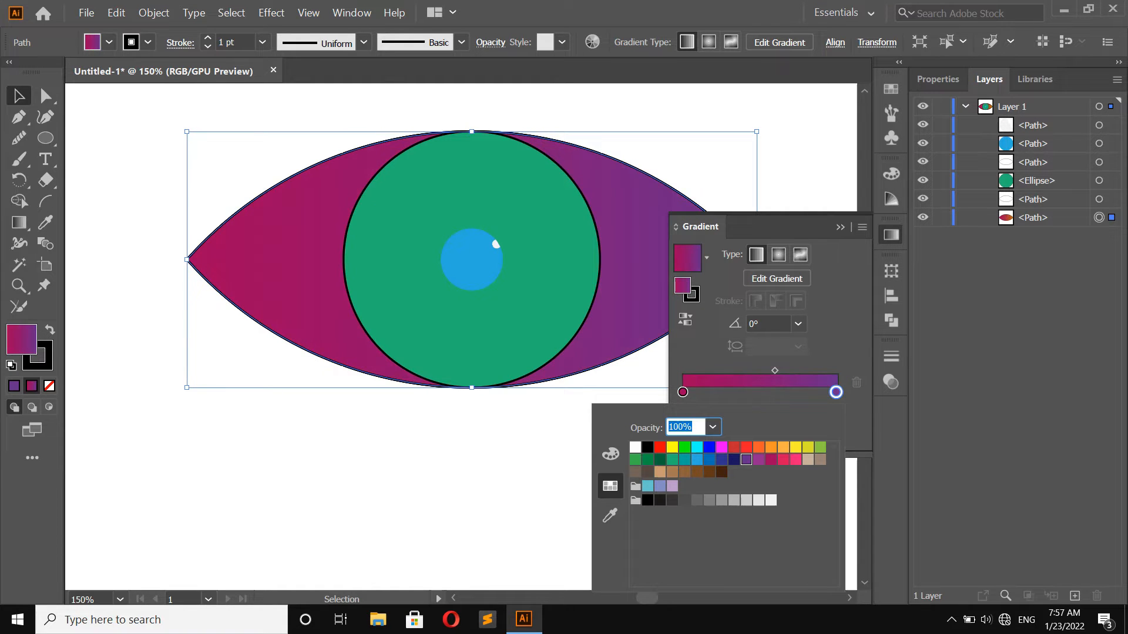
{"action": "left_click", "coordinate": [697, 448]}
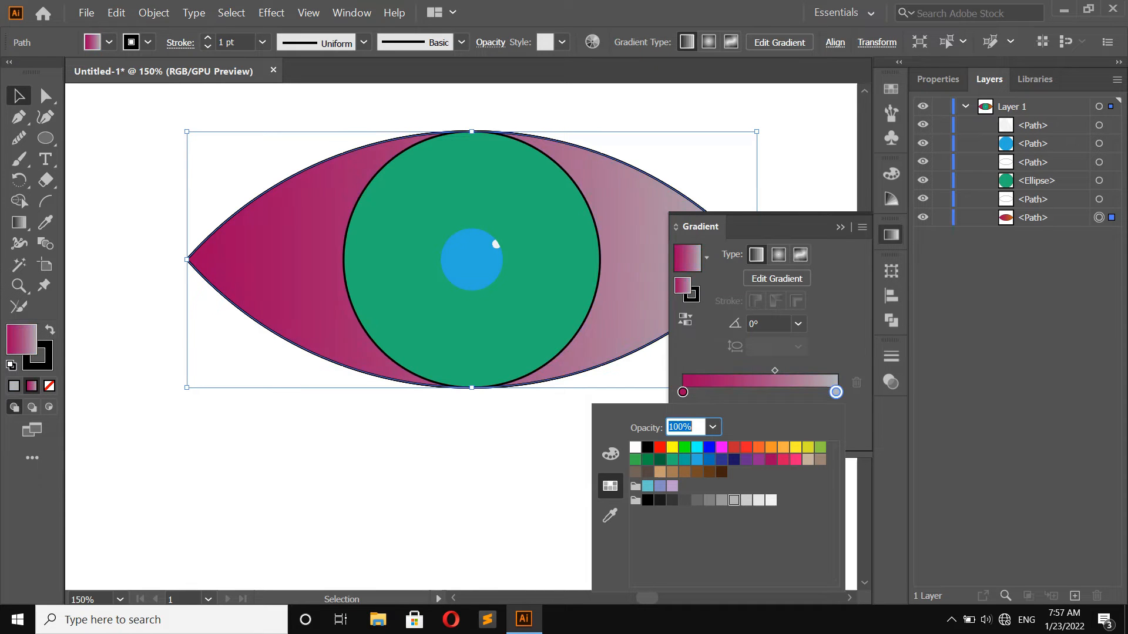
{"action": "left_click", "coordinate": [746, 500]}
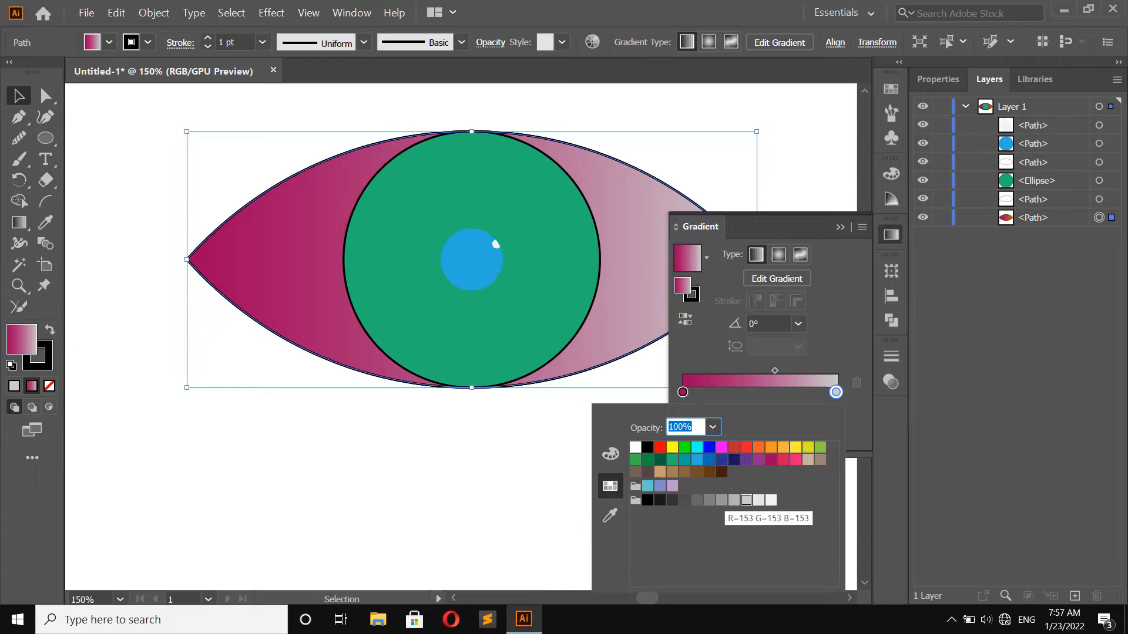
{"action": "left_click", "coordinate": [672, 459]}
{"action": "left_click", "coordinate": [672, 448]}
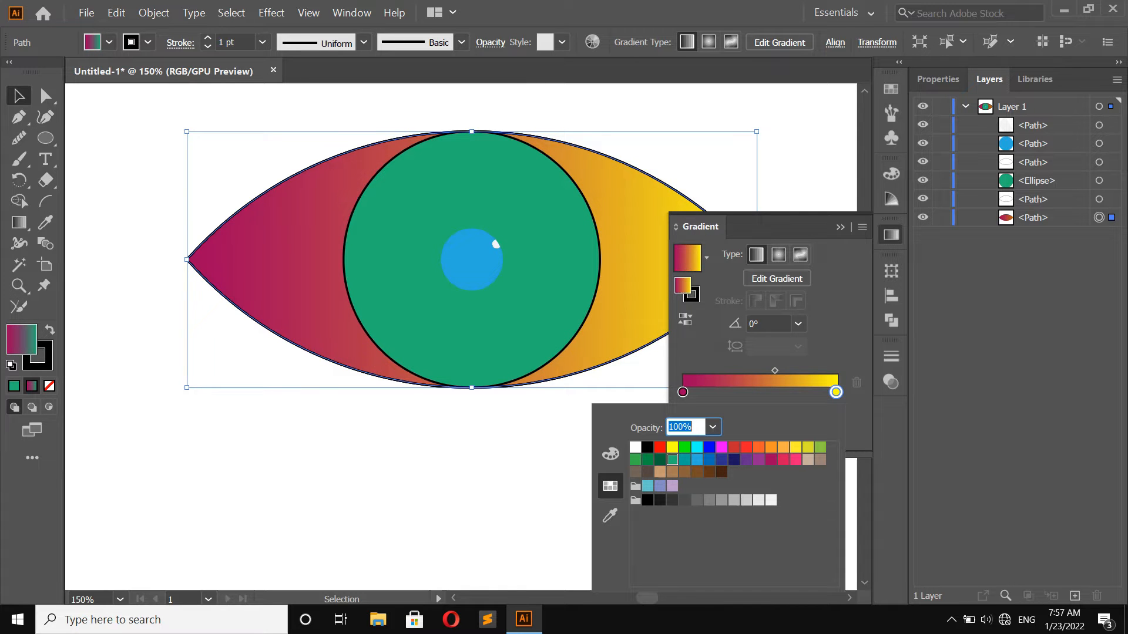
{"action": "left_click", "coordinate": [659, 447]}
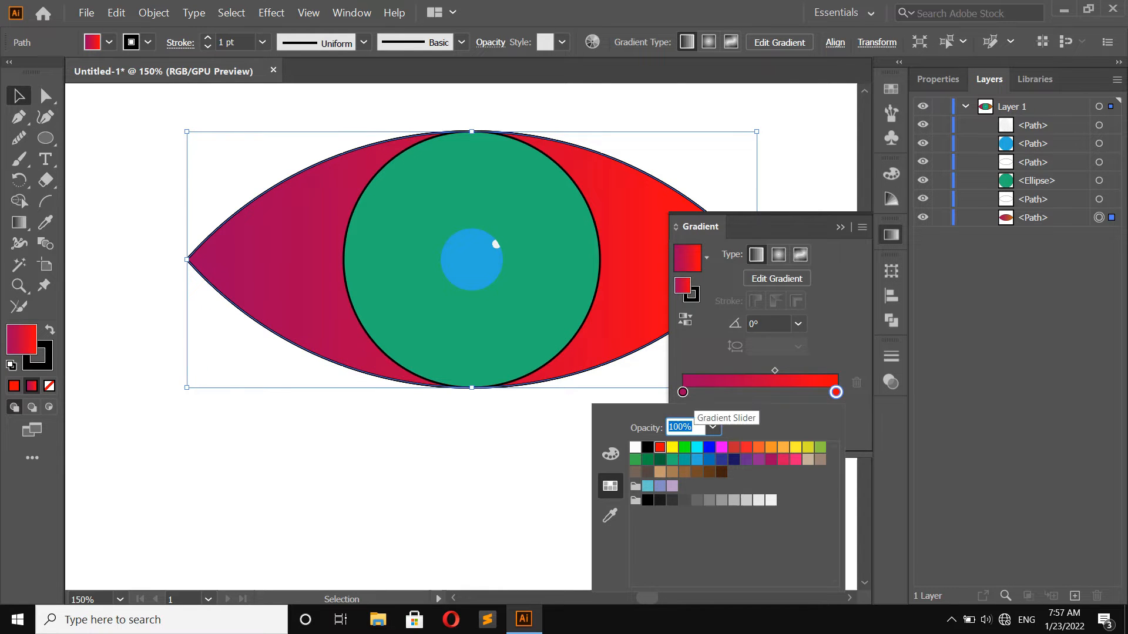
- Try red, orange and yellow swatches on the first colour stop of the almond's gradient and settle on beige
{"action": "left_click", "coordinate": [683, 392]}
{"action": "double_click", "coordinate": [683, 392]}
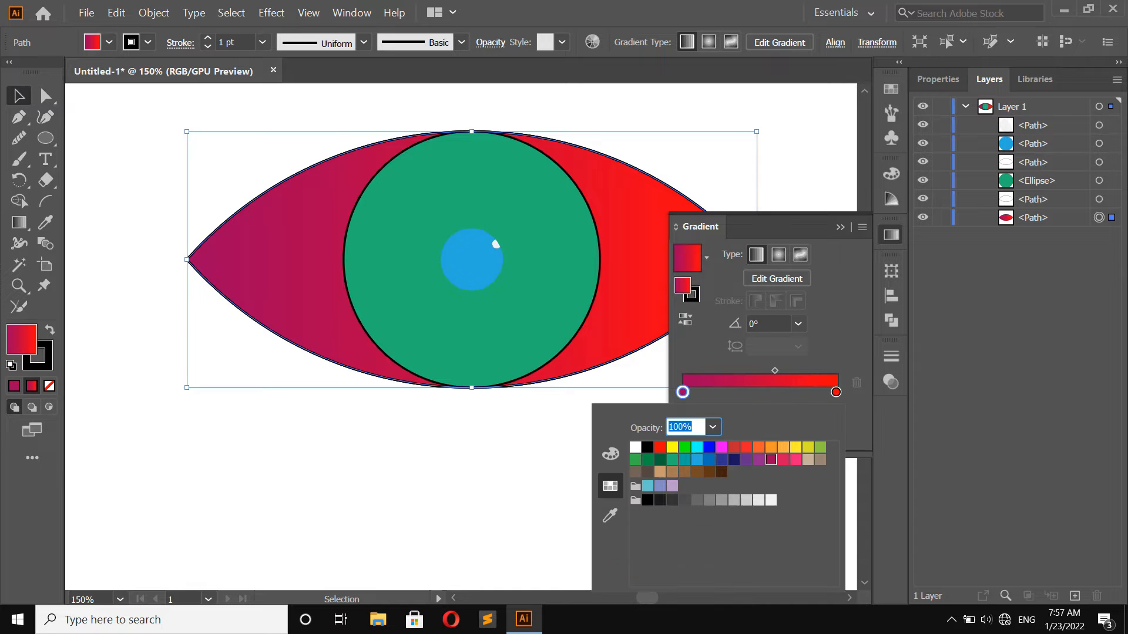
{"action": "left_click", "coordinate": [758, 447]}
{"action": "left_click", "coordinate": [746, 447]}
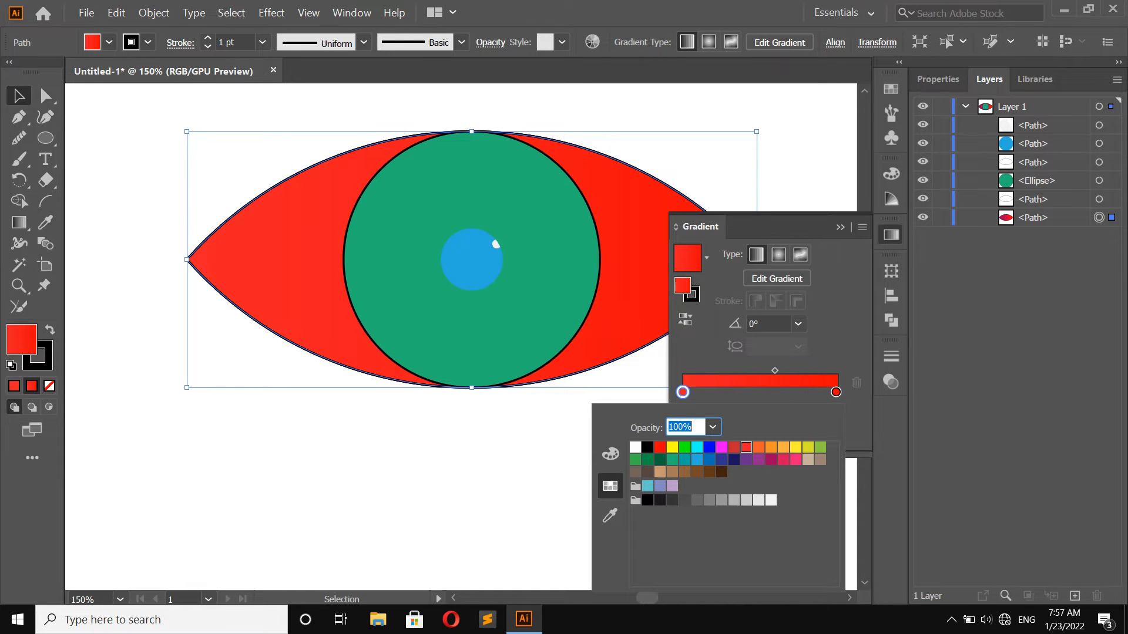
{"action": "left_click", "coordinate": [771, 448]}
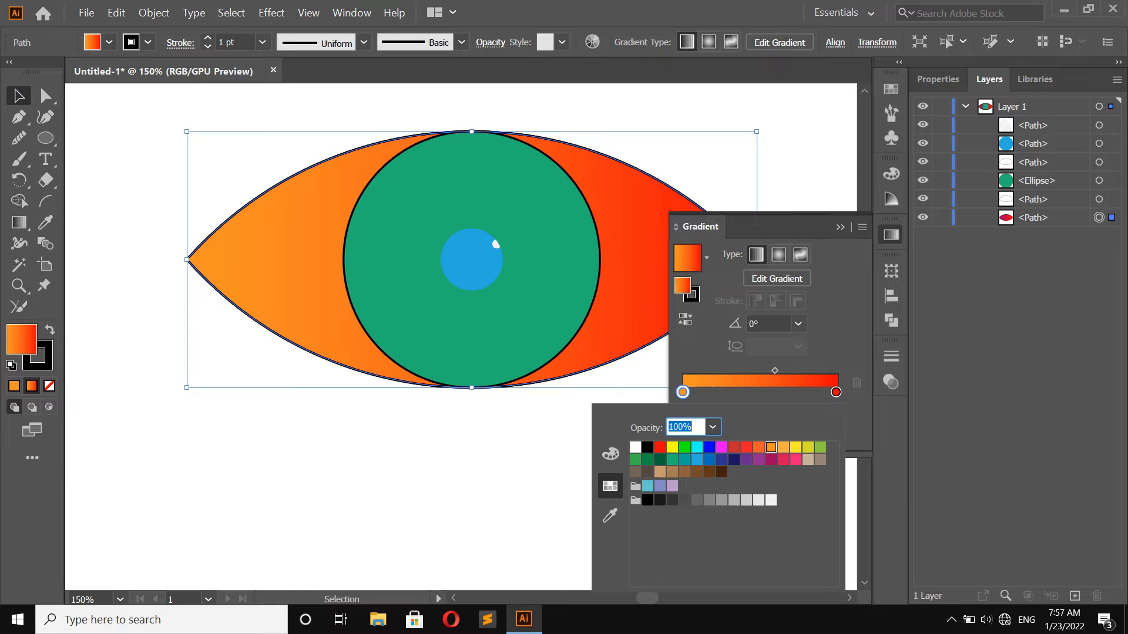
{"action": "left_click", "coordinate": [796, 448]}
{"action": "left_click", "coordinate": [808, 448]}
{"action": "left_click", "coordinate": [808, 460]}
{"action": "key", "text": "Escape"}
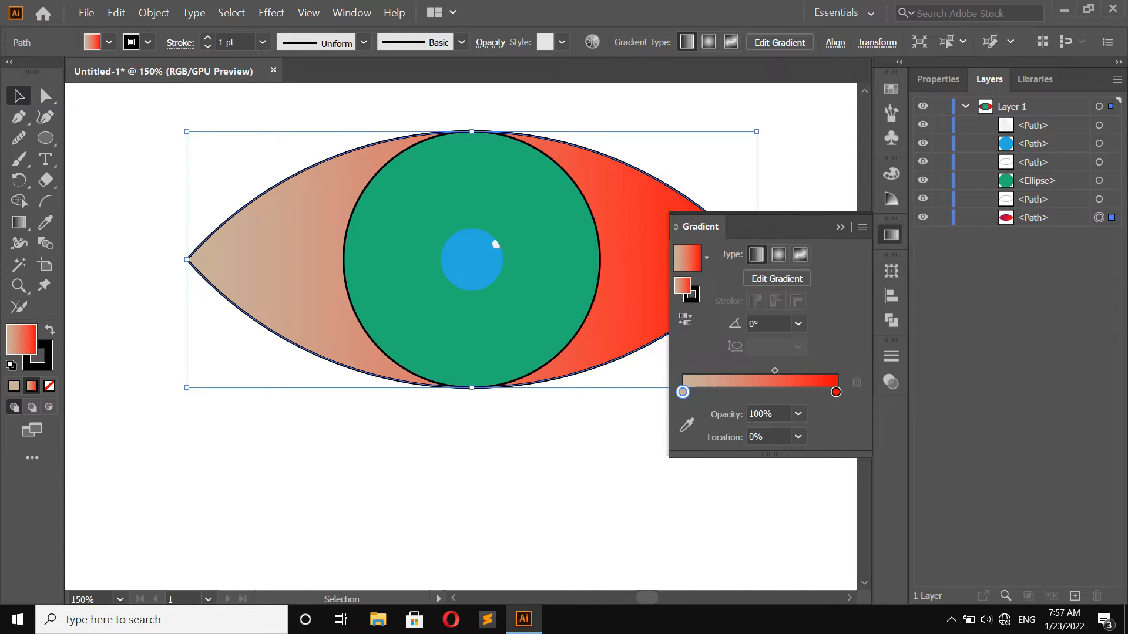
- Fill the iris ellipse with a two-stop linear gradient and set its first colour stop to blue
{"action": "left_click", "coordinate": [593, 224]}
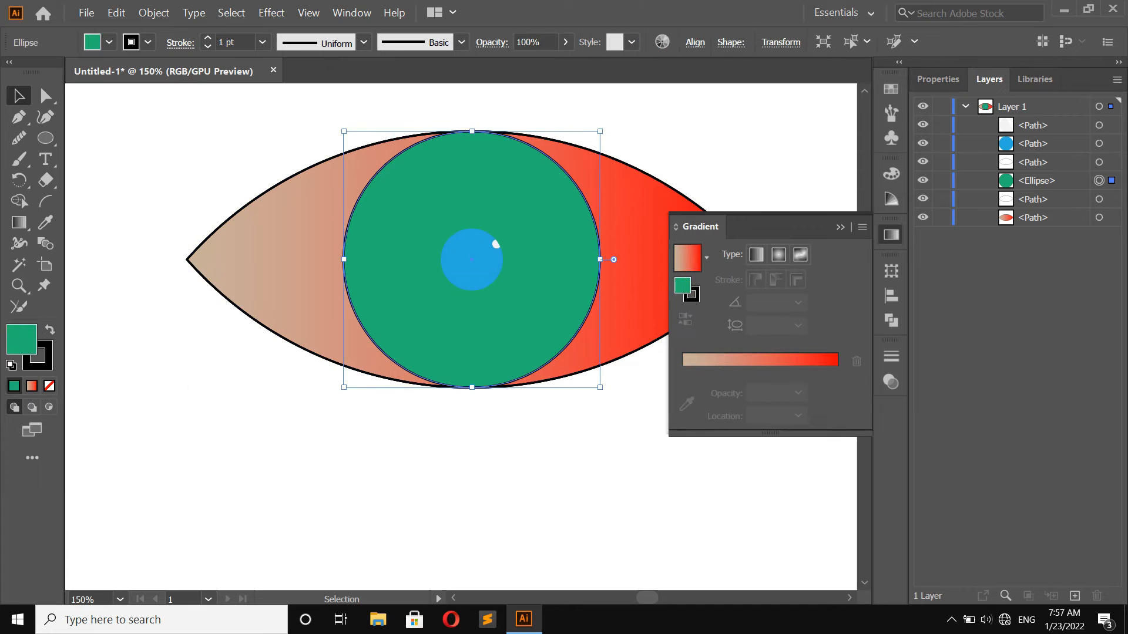
{"action": "left_click", "coordinate": [692, 360]}
{"action": "left_click", "coordinate": [690, 390]}
{"action": "left_click", "coordinate": [857, 383]}
{"action": "left_click", "coordinate": [683, 392]}
{"action": "double_click", "coordinate": [683, 393]}
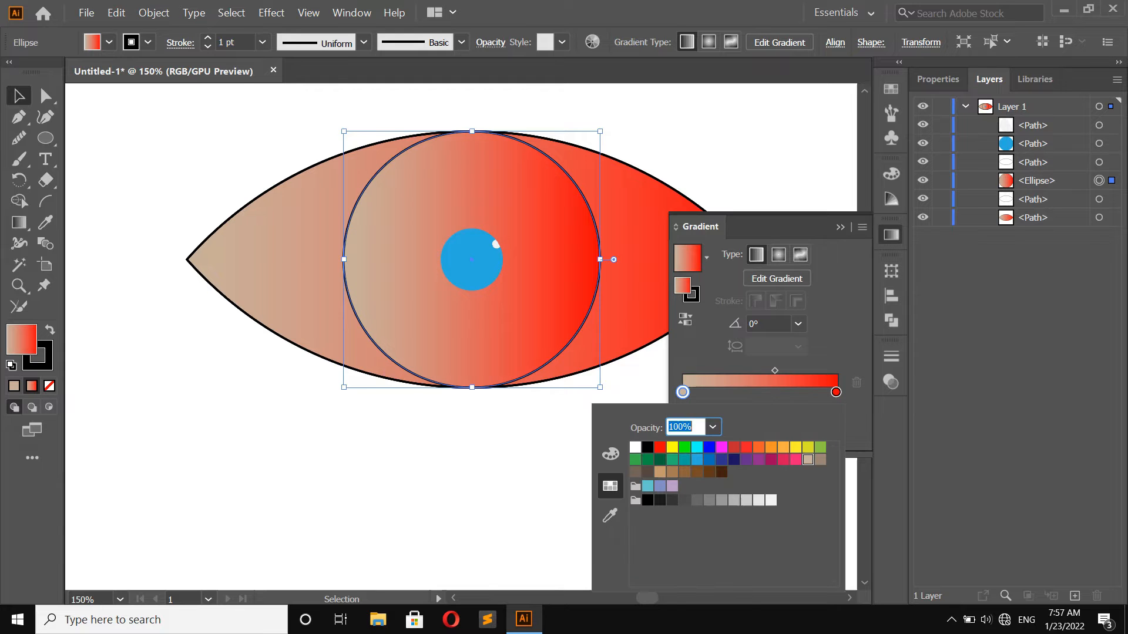
{"action": "left_click", "coordinate": [709, 448]}
- Set the last colour stop of the iris gradient to the bright cyan swatch
{"action": "left_click", "coordinate": [836, 392]}
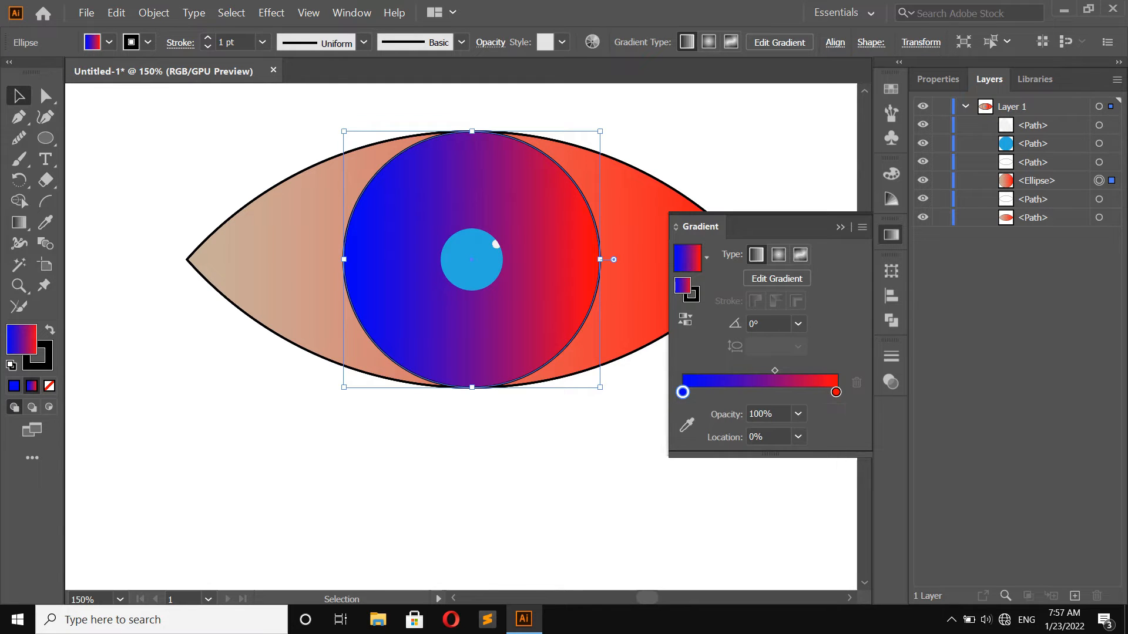
{"action": "double_click", "coordinate": [836, 393]}
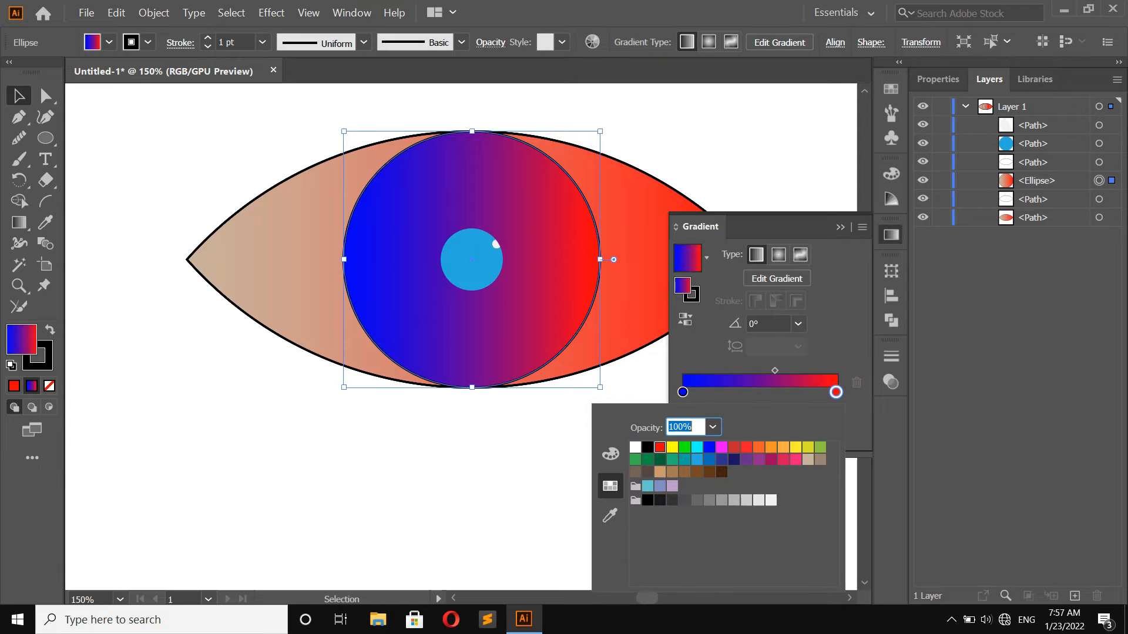
{"action": "left_click", "coordinate": [697, 447]}
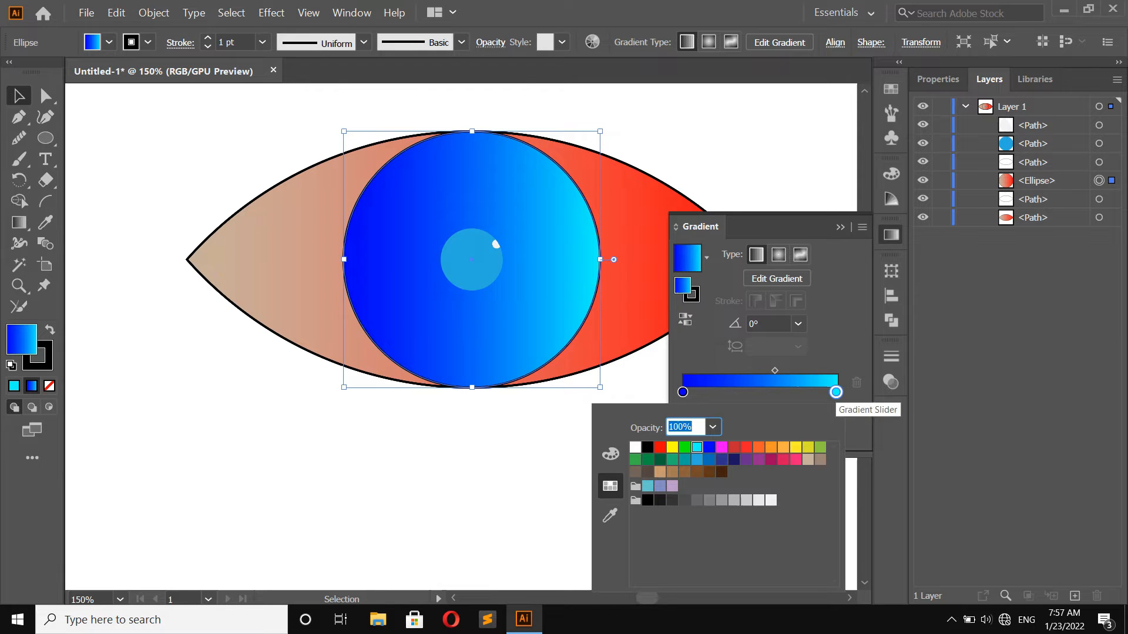
{"action": "left_click", "coordinate": [836, 393]}
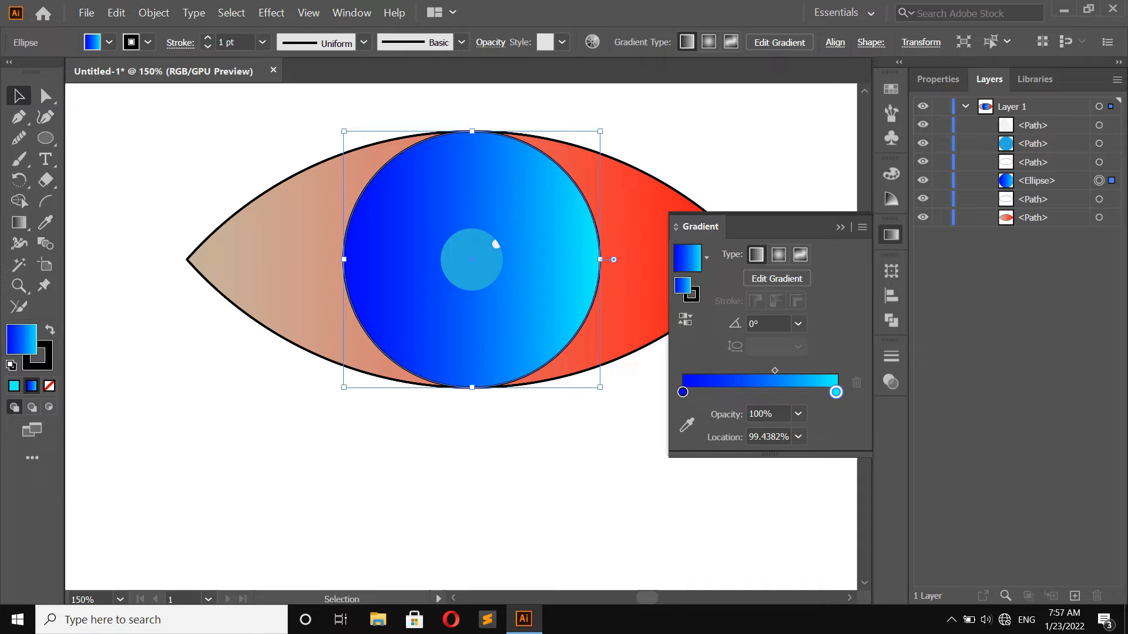
- Run the iris gradient diagonally from its lower left to its upper right at about 35°, leaving nothing selected
{"action": "key", "text": "g"}
{"action": "mouse_move", "coordinate": [391, 312]}
{"action": "left_mouse_down"}
{"action": "mouse_move", "coordinate": [473, 320]}
{"action": "mouse_move", "coordinate": [521, 209]}
{"action": "mouse_move", "coordinate": [595, 175]}
{"action": "left_mouse_up"}
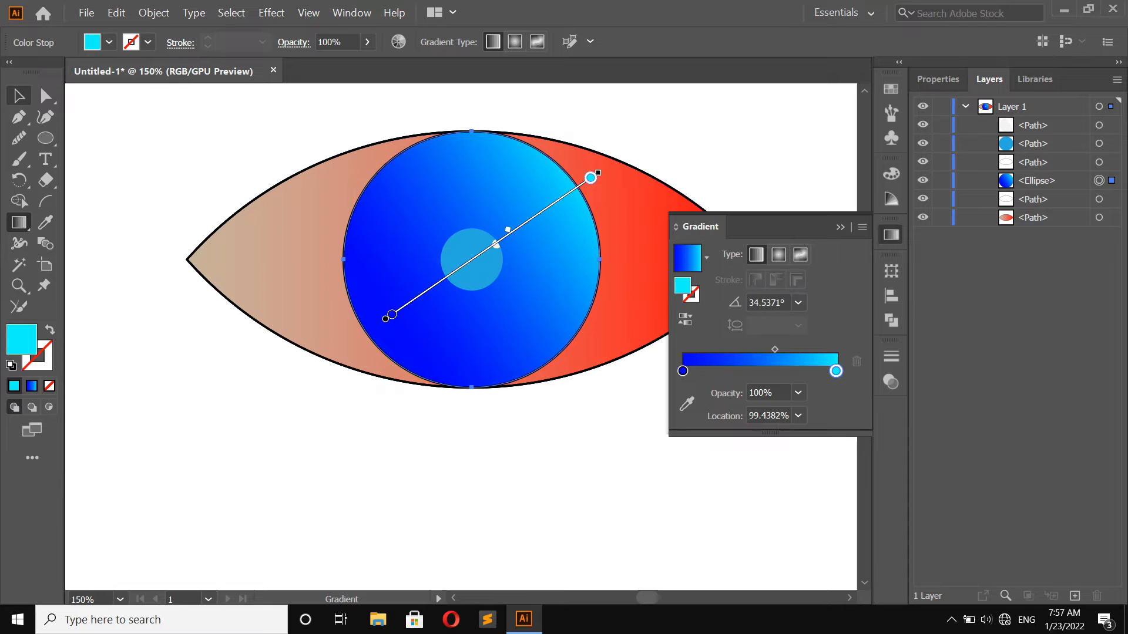
{"action": "left_click", "coordinate": [18, 96]}
{"action": "left_click", "coordinate": [247, 130]}
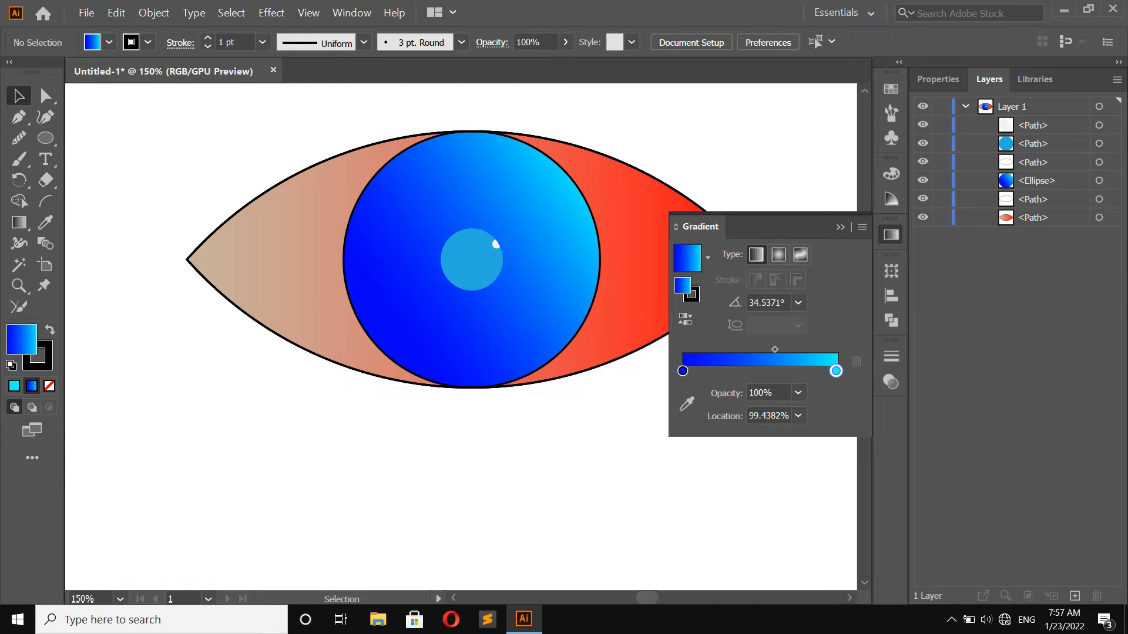
- Set the almond's gradient to cyan on the first colour stop and blue on the last
{"action": "left_click", "coordinate": [294, 259]}
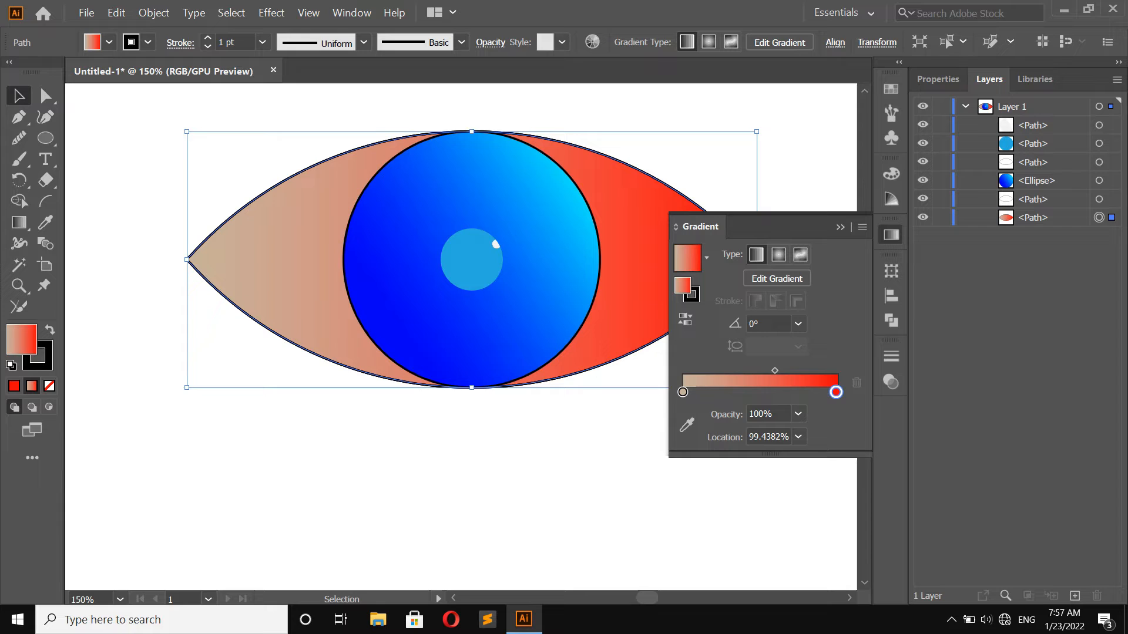
{"action": "double_click", "coordinate": [836, 392]}
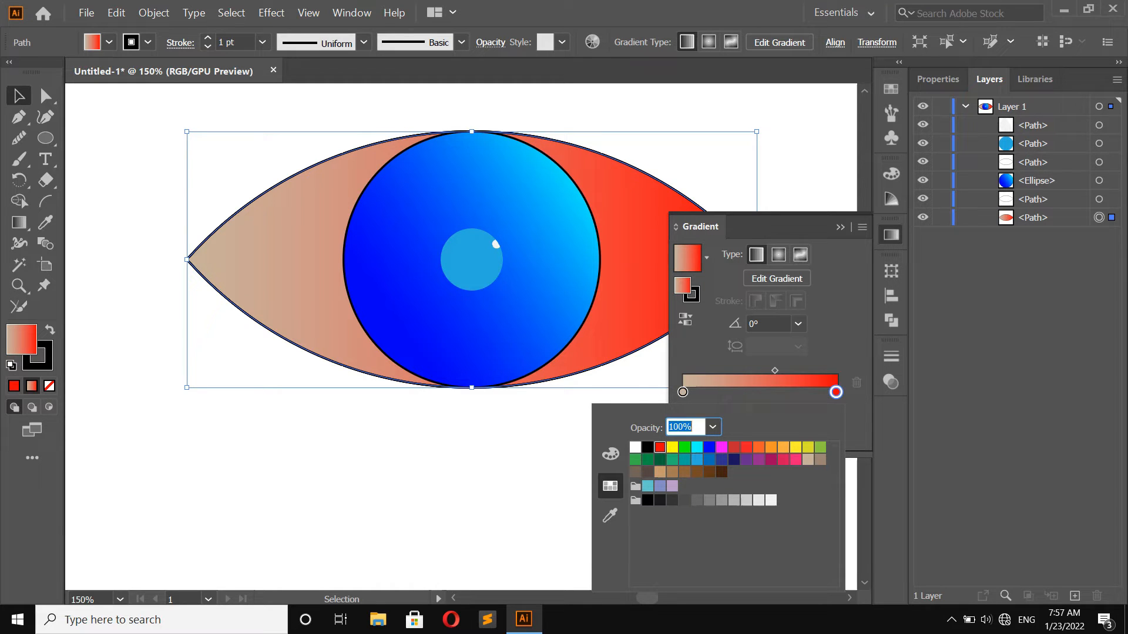
{"action": "left_click", "coordinate": [709, 447]}
{"action": "key", "text": "Escape"}
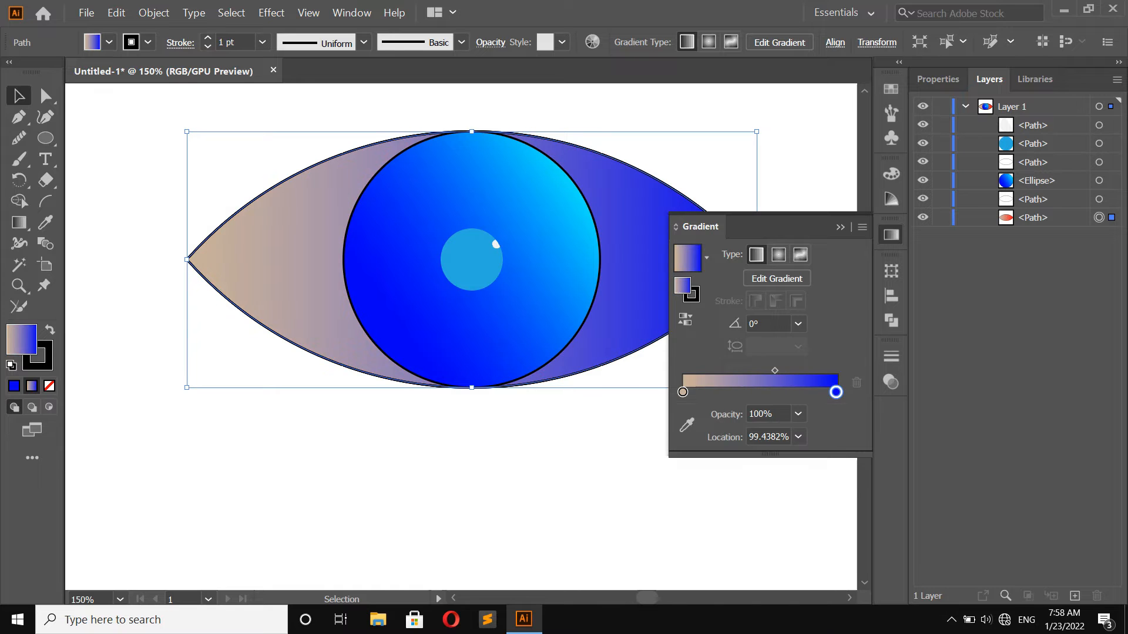
{"action": "double_click", "coordinate": [683, 392]}
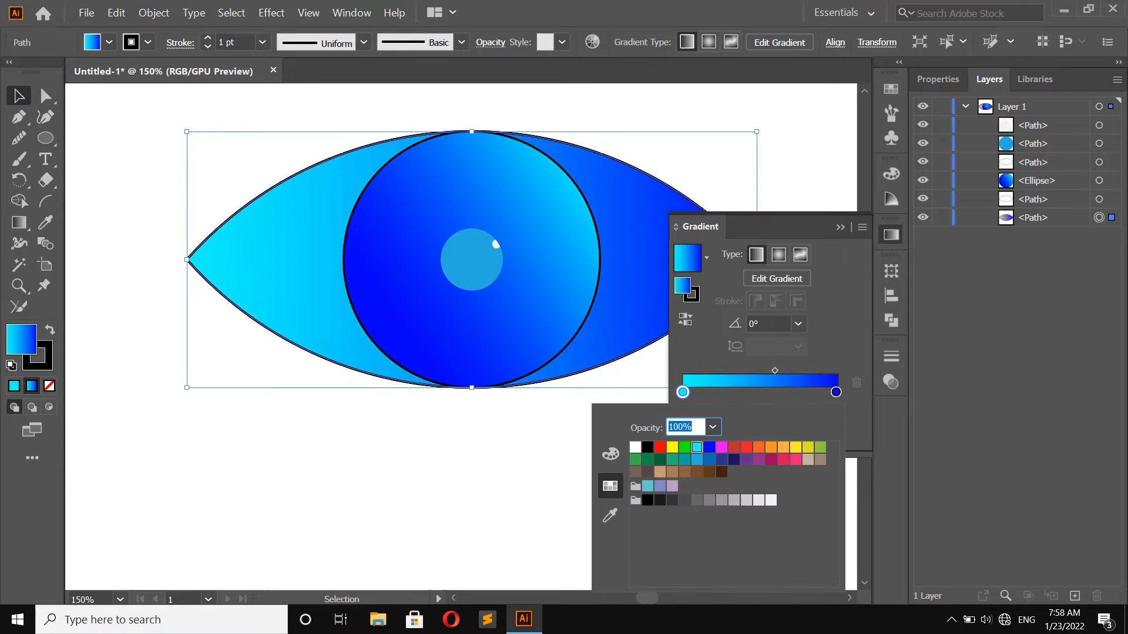
{"action": "key", "text": "Escape"}
- Run the almond's gradient diagonally from upper right to lower left at about -160° and collapse the Gradient panel
{"action": "left_click", "coordinate": [19, 223]}
{"action": "left_click_drag", "start_coordinate": [641, 174], "coordinate": [285, 388]}
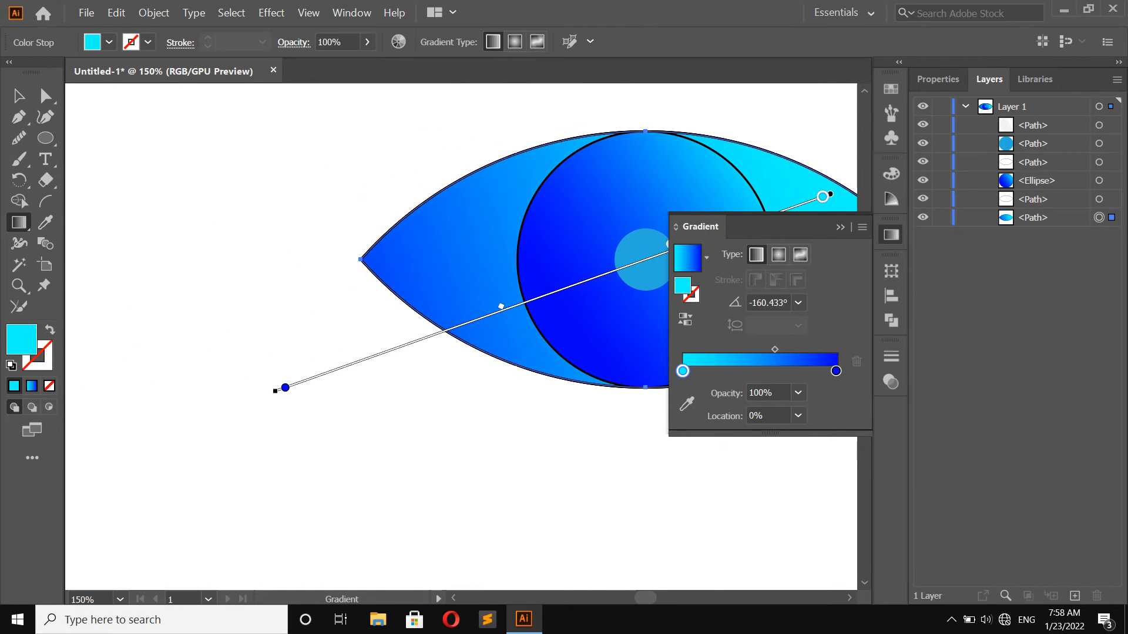
{"action": "left_click", "coordinate": [840, 227]}
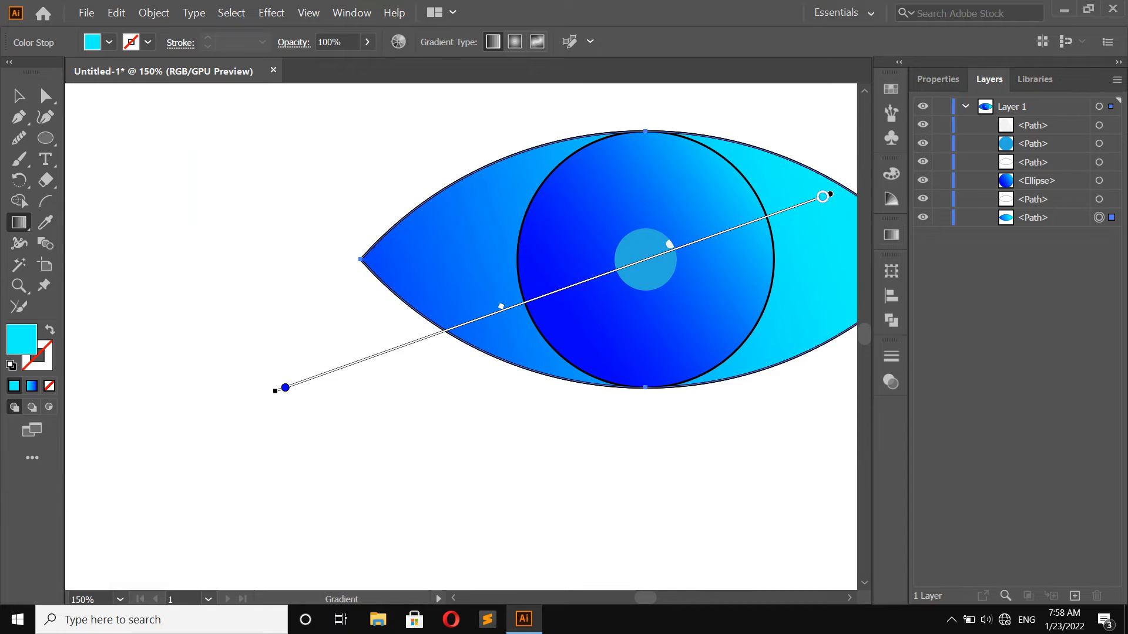
{"action": "scroll", "coordinate": [461, 335], "scroll_direction": "down", "scroll_amount": 1}
{"action": "scroll", "coordinate": [461, 335], "scroll_direction": "down", "scroll_amount": 4}
{"action": "scroll", "coordinate": [462, 335], "scroll_direction": "right", "scroll_amount": 14}
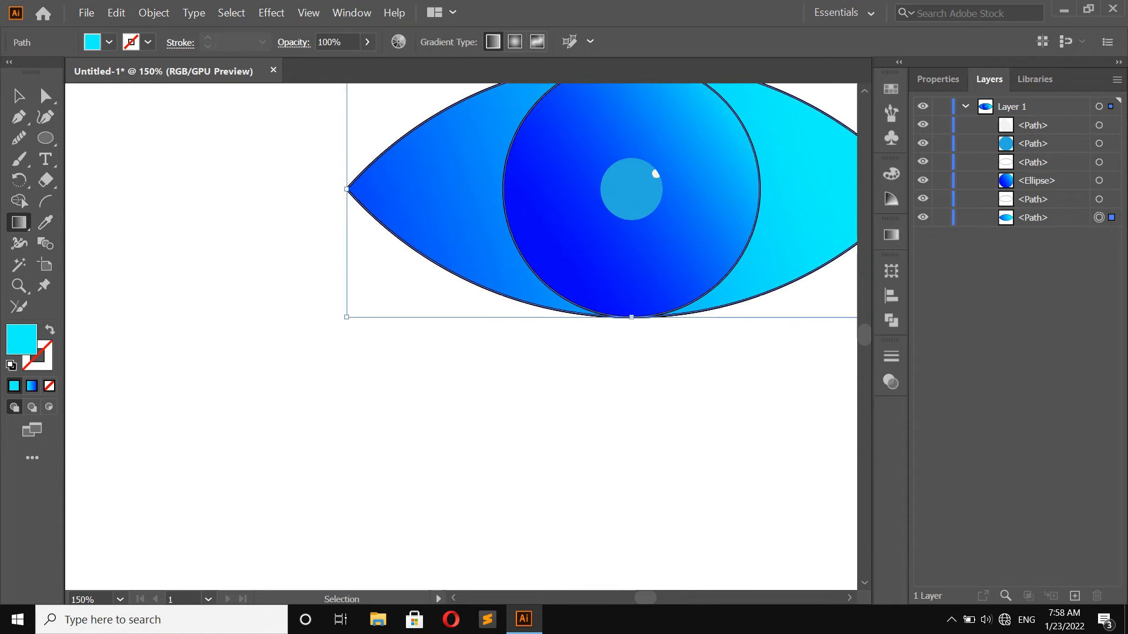
{"action": "scroll", "coordinate": [462, 335], "scroll_direction": "up", "scroll_amount": 6}
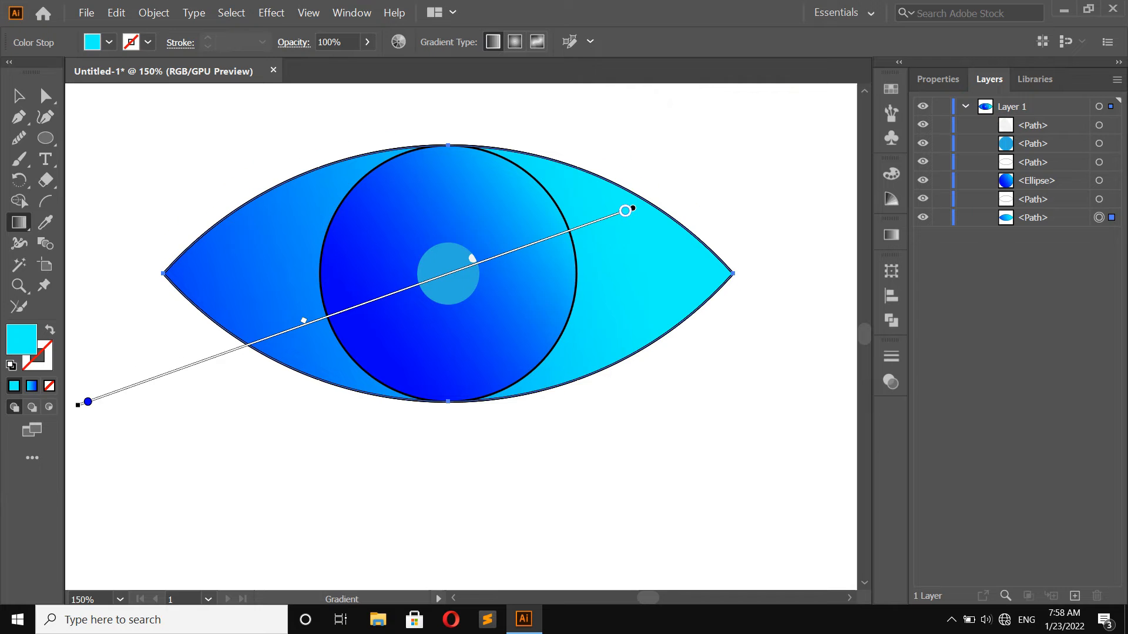
- Redraw the almond's gradient along a steeper diagonal, from cyan at the lower left to blue at the upper right, and deselect it
{"action": "left_click_drag", "start_coordinate": [629, 209], "coordinate": [120, 389]}
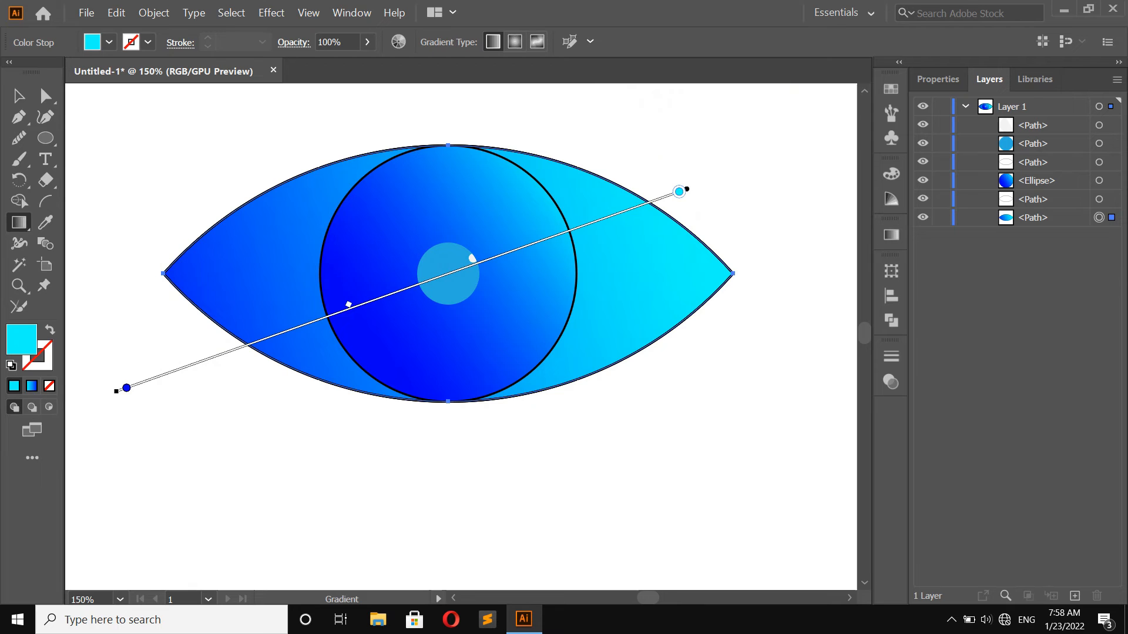
{"action": "mouse_move", "coordinate": [679, 191]}
{"action": "left_mouse_down"}
{"action": "mouse_move", "coordinate": [151, 378]}
{"action": "mouse_move", "coordinate": [680, 192]}
{"action": "left_mouse_up"}
{"action": "left_click", "coordinate": [126, 388]}
{"action": "left_click_drag", "start_coordinate": [168, 373], "coordinate": [123, 389]}
{"action": "mouse_move", "coordinate": [626, 144]}
{"action": "left_mouse_down"}
{"action": "mouse_move", "coordinate": [625, 272]}
{"action": "mouse_move", "coordinate": [172, 328]}
{"action": "mouse_move", "coordinate": [124, 436]}
{"action": "mouse_move", "coordinate": [164, 483]}
{"action": "left_mouse_up"}
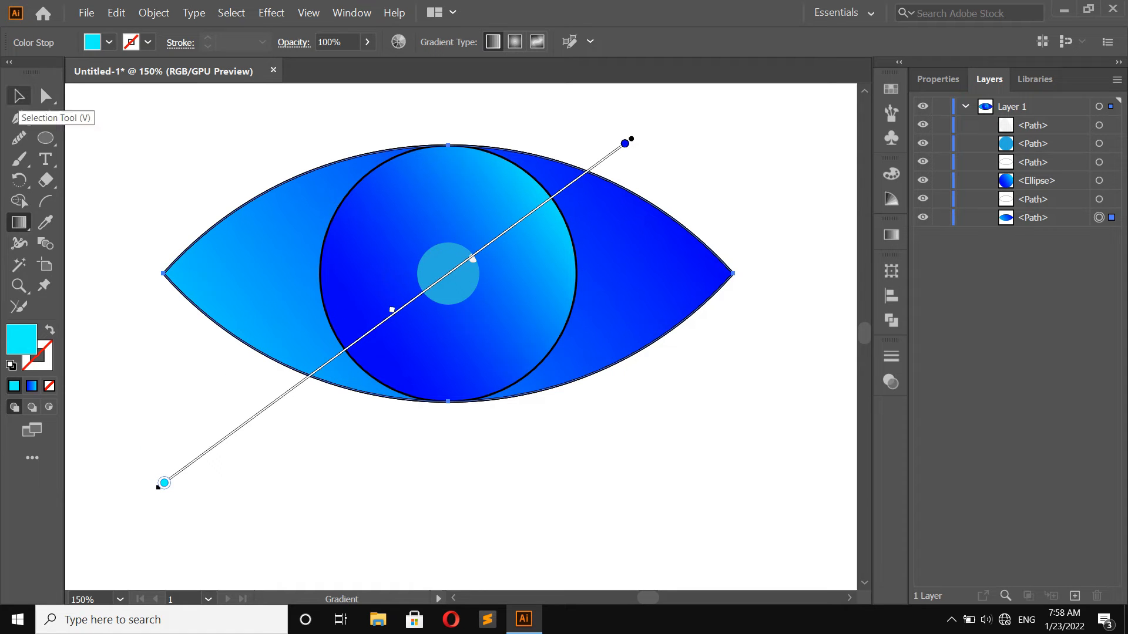
{"action": "left_click", "coordinate": [19, 96]}
{"action": "left_click", "coordinate": [658, 141]}
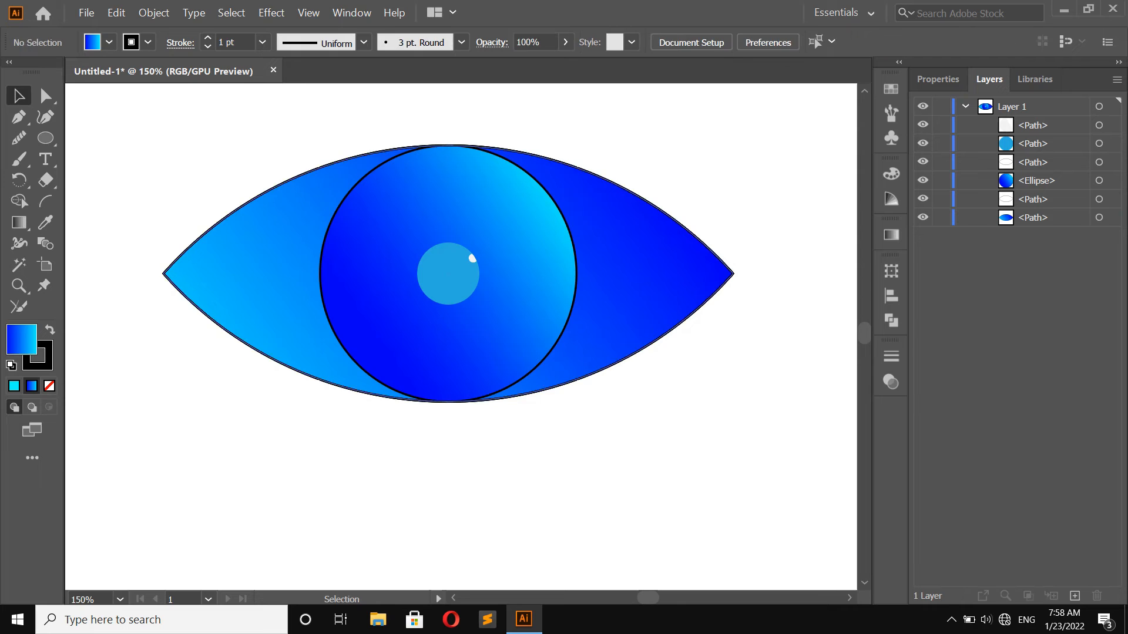
- Remove the black stroke from the iris ellipse by setting it to None
{"action": "left_click", "coordinate": [558, 207]}
{"action": "left_click", "coordinate": [938, 79]}
{"action": "left_click", "coordinate": [923, 298]}
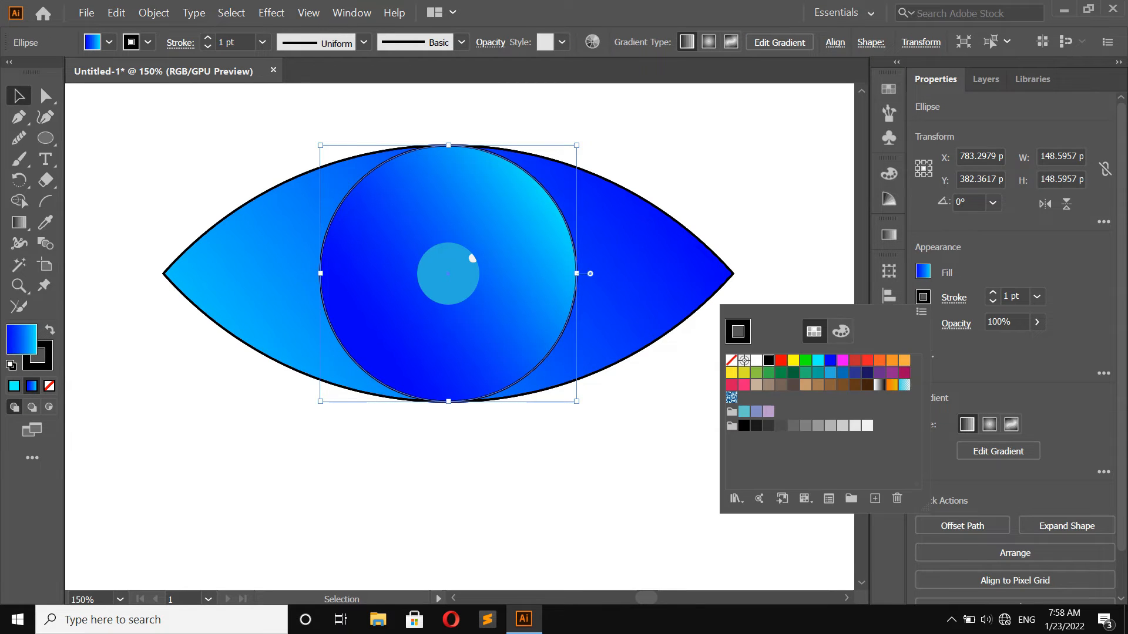
{"action": "left_click", "coordinate": [732, 361]}
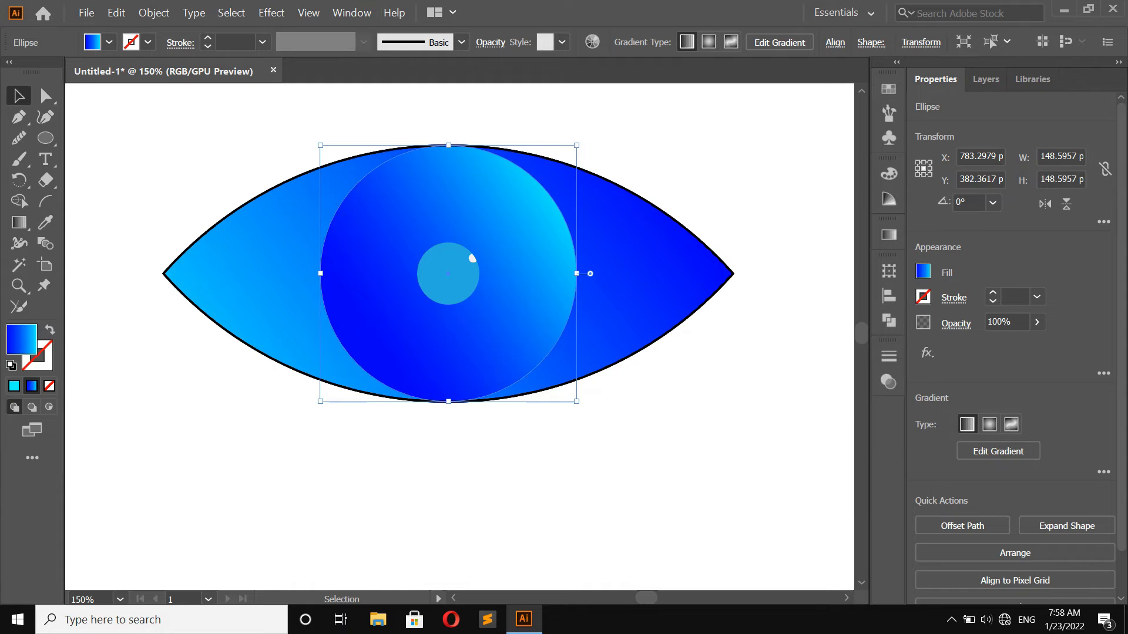
{"action": "left_click", "coordinate": [734, 194]}
- Set the stroke of the unfilled almond outline path to None and leave nothing selected
{"action": "left_click", "coordinate": [701, 241]}
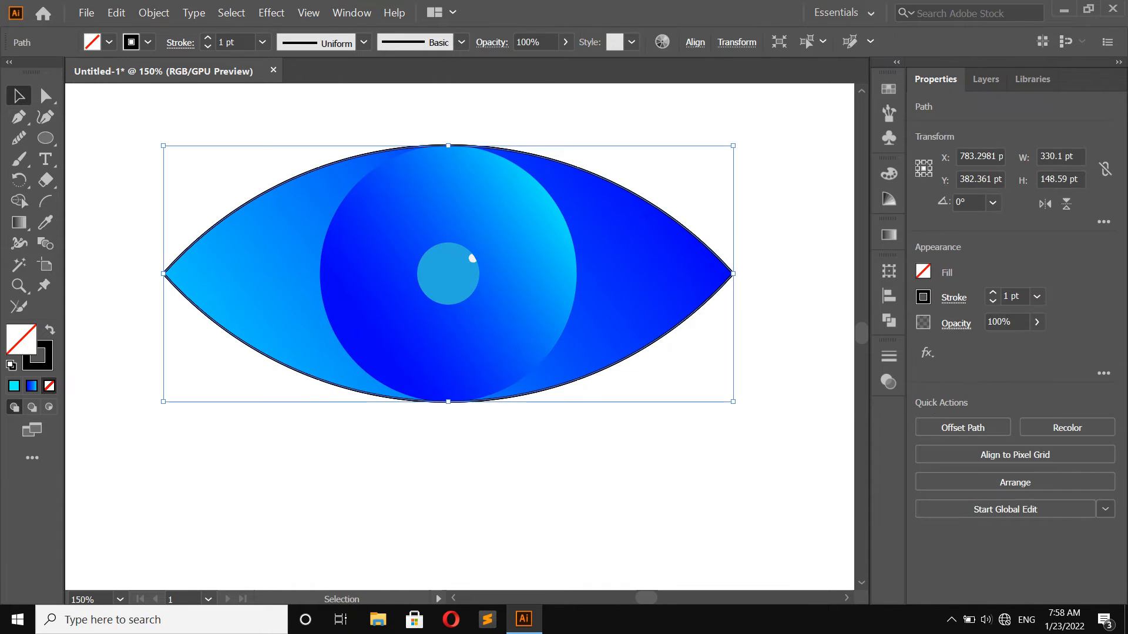
{"action": "left_click", "coordinate": [923, 298]}
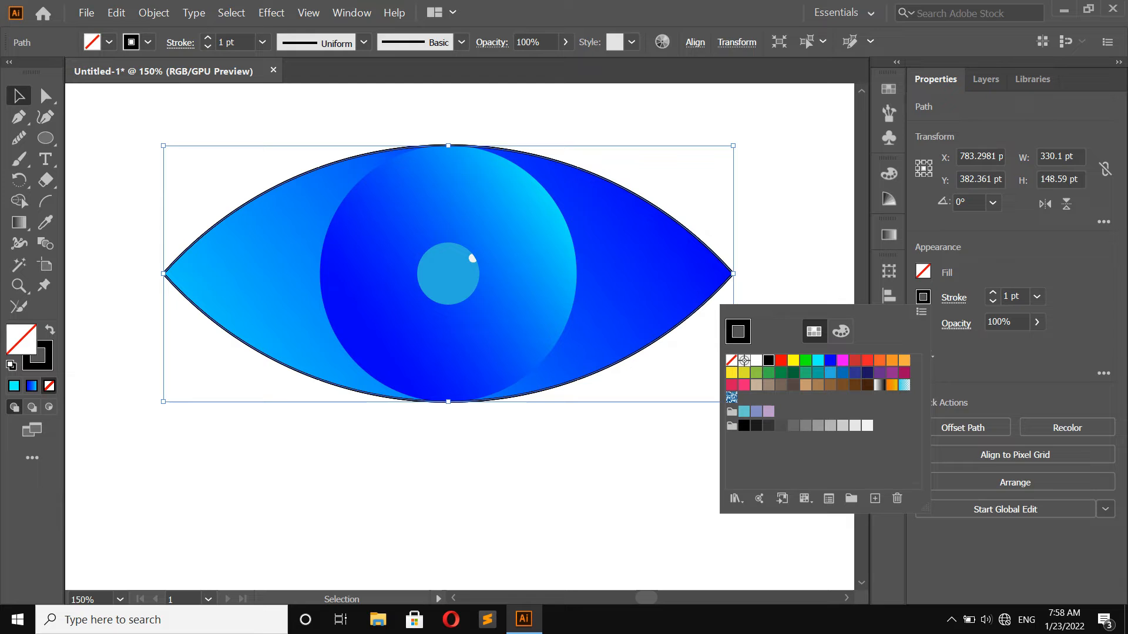
{"action": "left_click", "coordinate": [732, 361]}
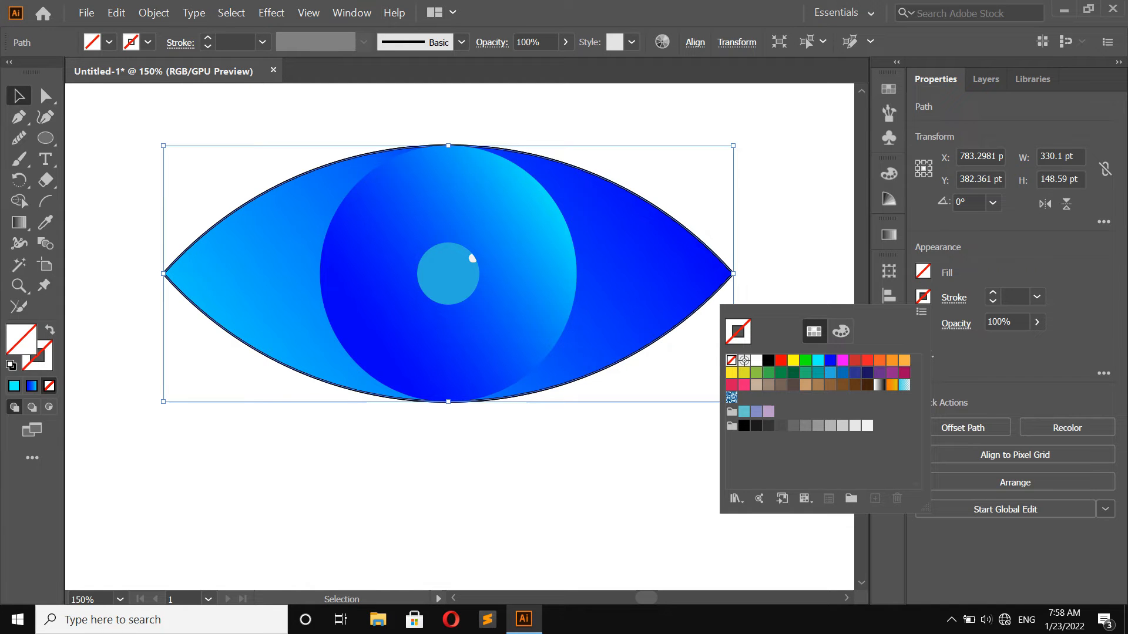
{"action": "left_click", "coordinate": [716, 153]}
{"action": "left_click", "coordinate": [716, 153]}
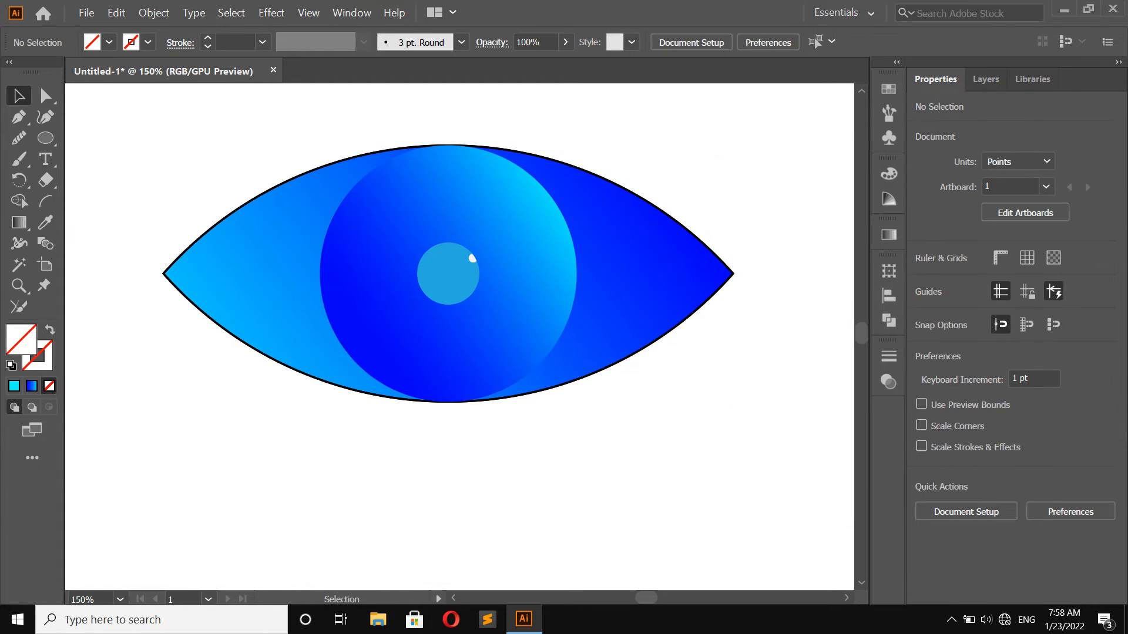
{"action": "left_click", "coordinate": [635, 193]}
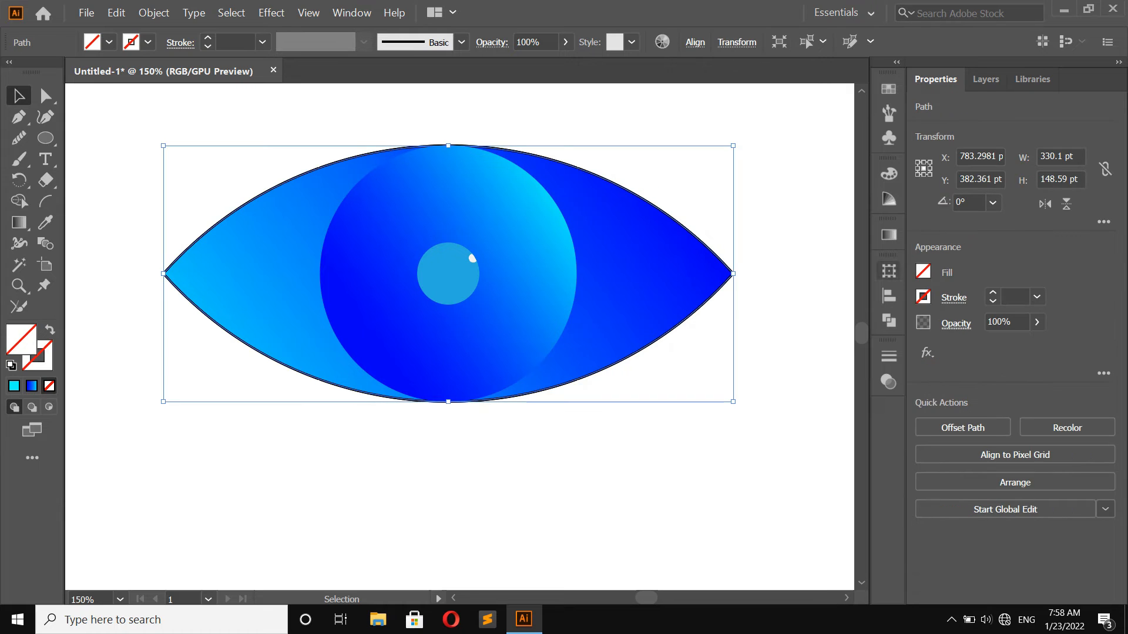
{"action": "left_click", "coordinate": [923, 298]}
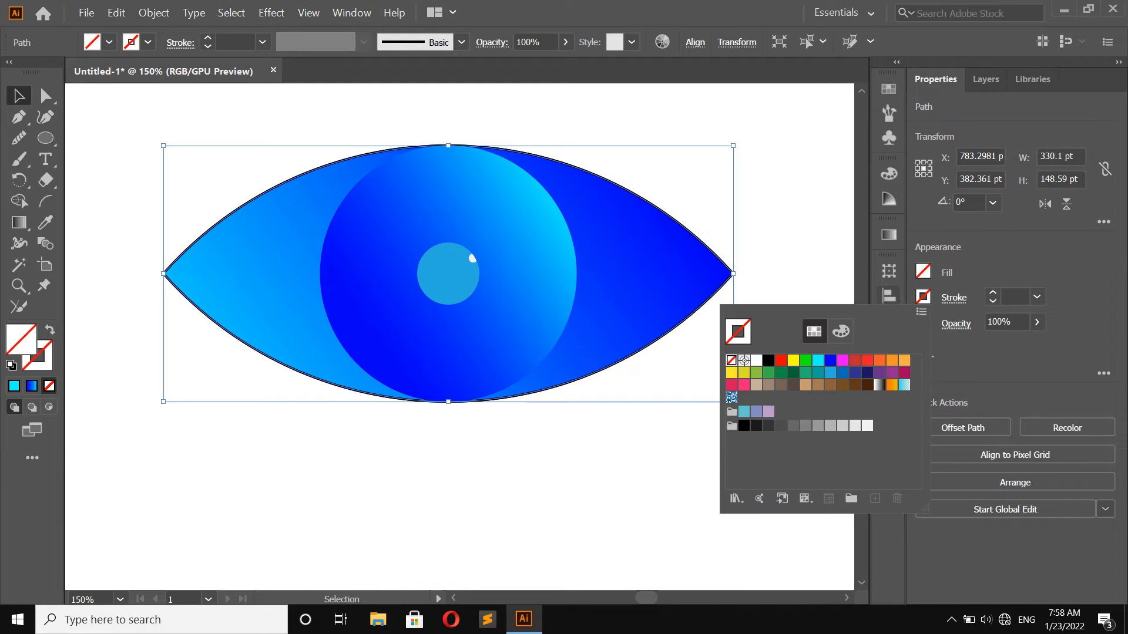
{"action": "left_click", "coordinate": [793, 241]}
{"action": "left_click", "coordinate": [793, 241]}
{"action": "scroll", "coordinate": [793, 241], "scroll_direction": "down", "scroll_amount": 2}
{"action": "scroll", "coordinate": [793, 240], "scroll_direction": "up", "scroll_amount": 4}
{"action": "scroll", "coordinate": [572, 114], "scroll_direction": "right", "scroll_amount": 5}
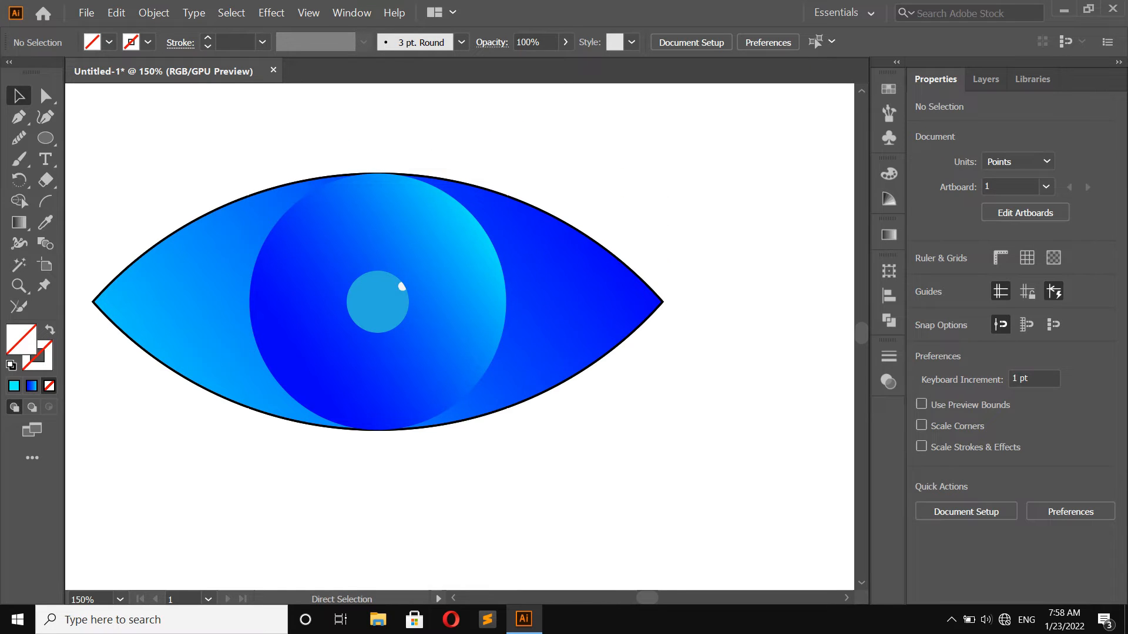
- Select all parts of the eye and move it slightly down and to the right on the artboard, and deselect it
{"action": "scroll", "coordinate": [571, 114], "scroll_direction": "left", "scroll_amount": 2}
{"action": "scroll", "coordinate": [571, 113], "scroll_direction": "down", "scroll_amount": 3}
{"action": "scroll", "coordinate": [572, 114], "scroll_direction": "left", "scroll_amount": 3}
{"action": "left_click_drag", "start_coordinate": [696, 122], "coordinate": [525, 231]}
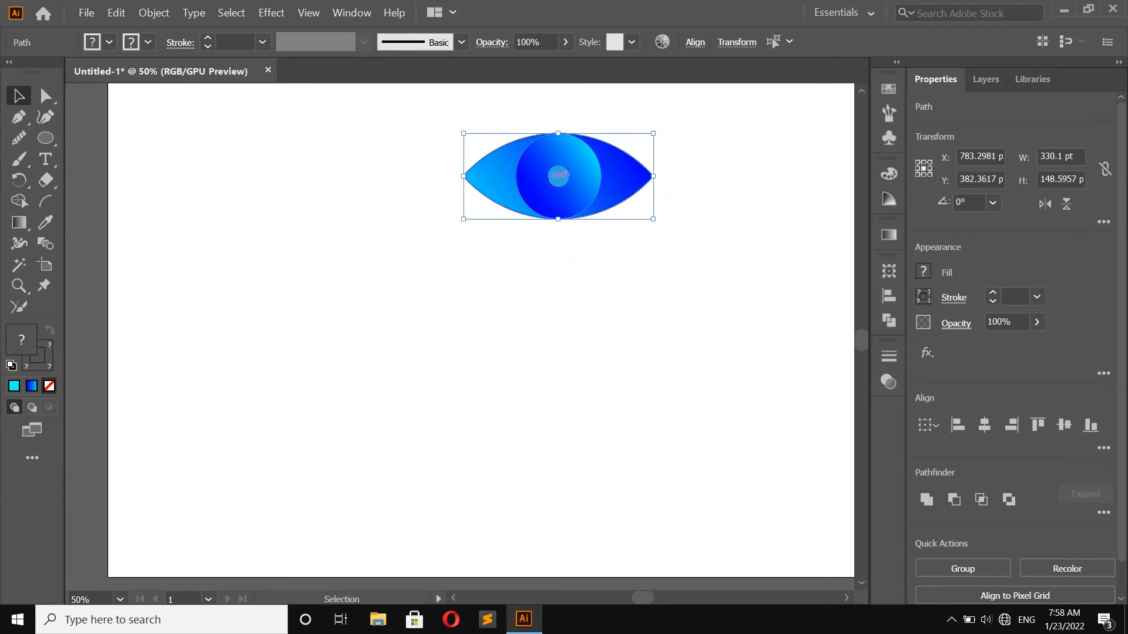
{"action": "left_click_drag", "start_coordinate": [566, 171], "coordinate": [522, 208]}
{"action": "scroll", "coordinate": [522, 208], "scroll_direction": "right", "scroll_amount": 2}
{"action": "scroll", "coordinate": [522, 208], "scroll_direction": "left", "scroll_amount": 2}
{"action": "left_click_drag", "start_coordinate": [515, 212], "coordinate": [602, 212]}
{"action": "scroll", "coordinate": [669, 214], "scroll_direction": "right", "scroll_amount": 9}
{"action": "scroll", "coordinate": [669, 214], "scroll_direction": "up", "scroll_amount": 5}
{"action": "scroll", "coordinate": [669, 214], "scroll_direction": "down", "scroll_amount": 2}
{"action": "scroll", "coordinate": [663, 213], "scroll_direction": "up", "scroll_amount": 2}
{"action": "scroll", "coordinate": [663, 213], "scroll_direction": "right", "scroll_amount": 1}
{"action": "left_click", "coordinate": [663, 213]}
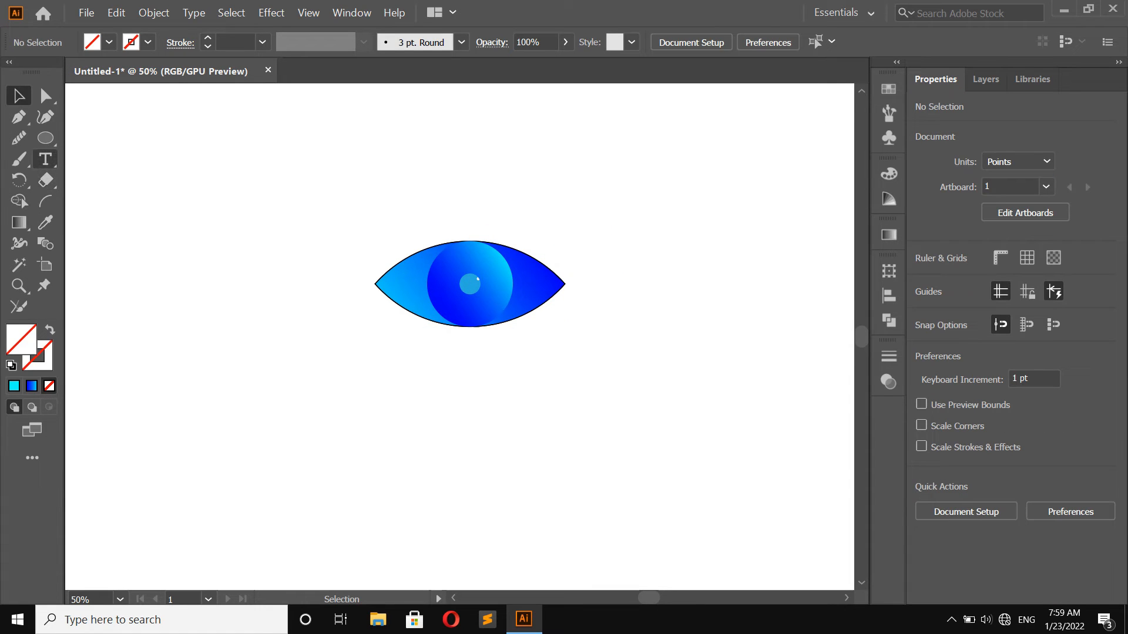
- Create an area text frame about 592 by 94 pt below the eye and clear its placeholder text
{"action": "left_click", "coordinate": [45, 158]}
{"action": "left_click_drag", "start_coordinate": [293, 387], "coordinate": [634, 441]}
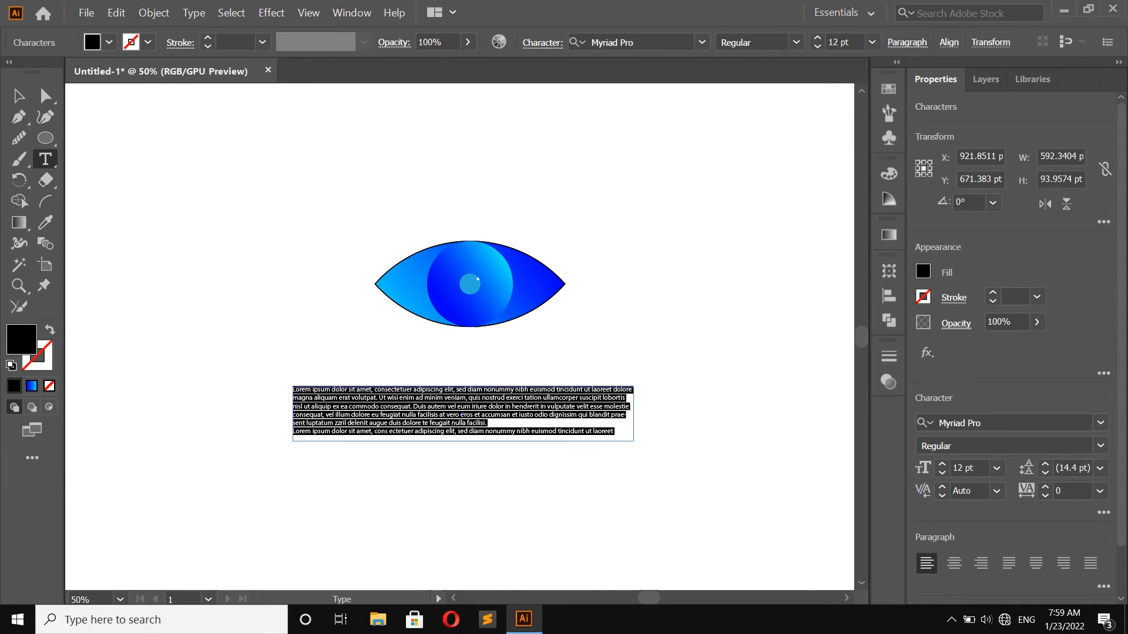
{"action": "key", "text": "BackSpace"}
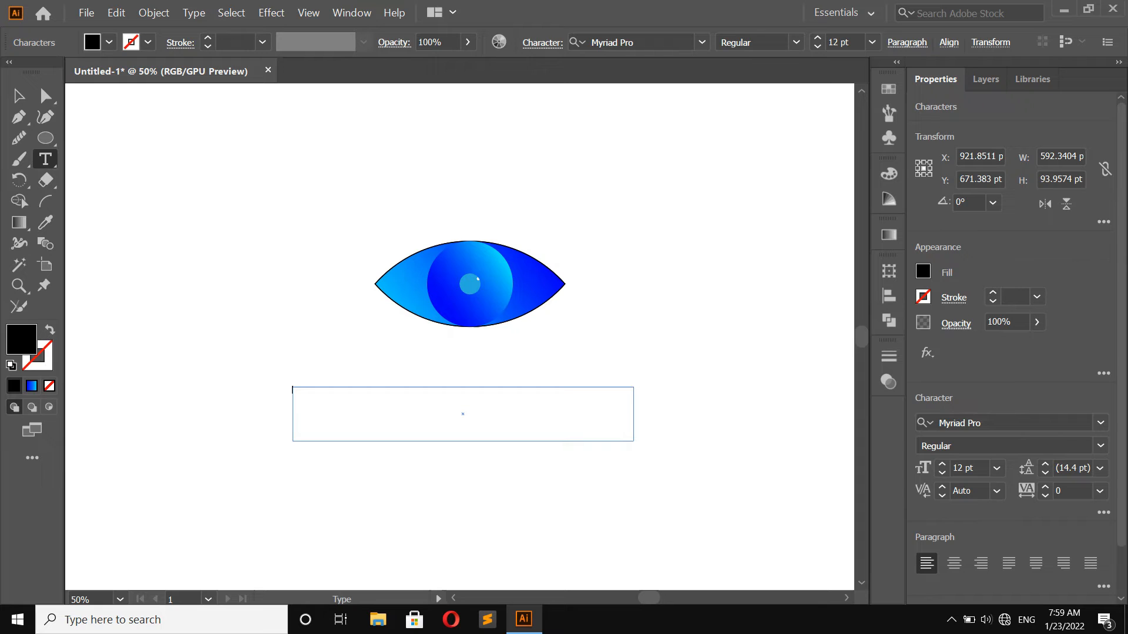
- Set the font of the empty text frame to HACKED
{"action": "left_click", "coordinate": [1100, 423]}
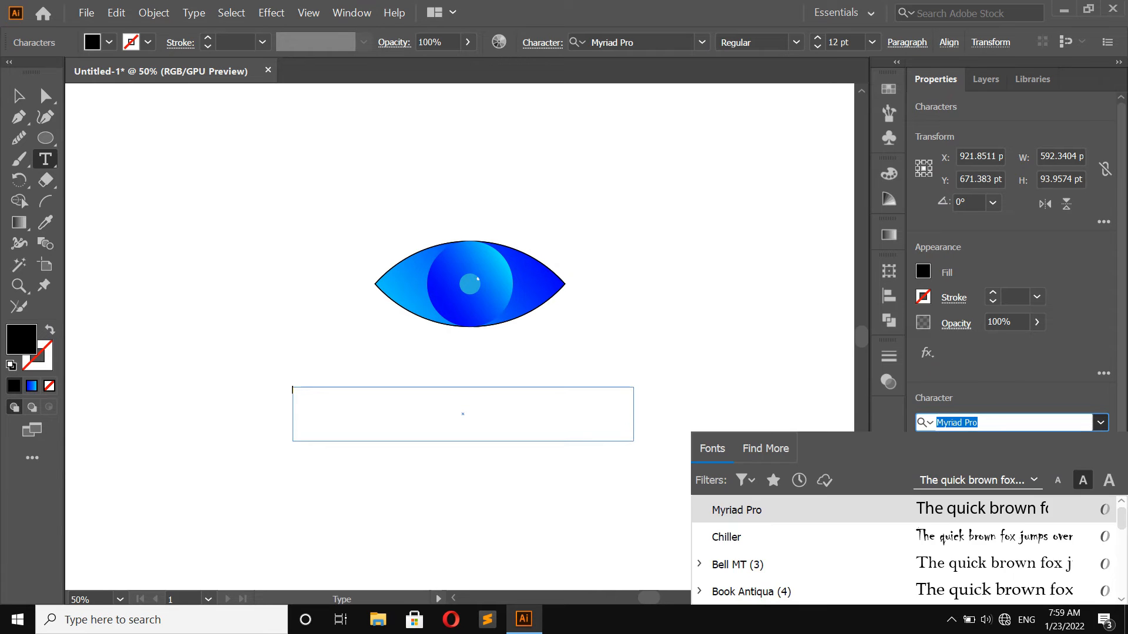
{"action": "scroll", "coordinate": [999, 537], "scroll_direction": "down", "scroll_amount": 1}
{"action": "scroll", "coordinate": [998, 537], "scroll_direction": "down", "scroll_amount": 10}
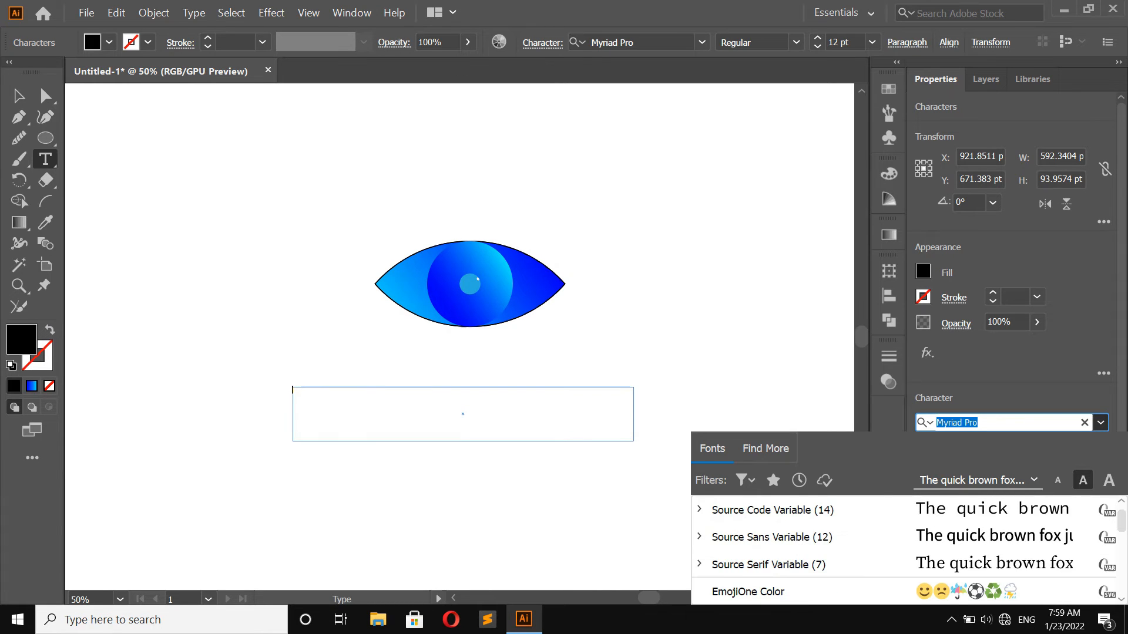
{"action": "scroll", "coordinate": [998, 537], "scroll_direction": "down", "scroll_amount": 9}
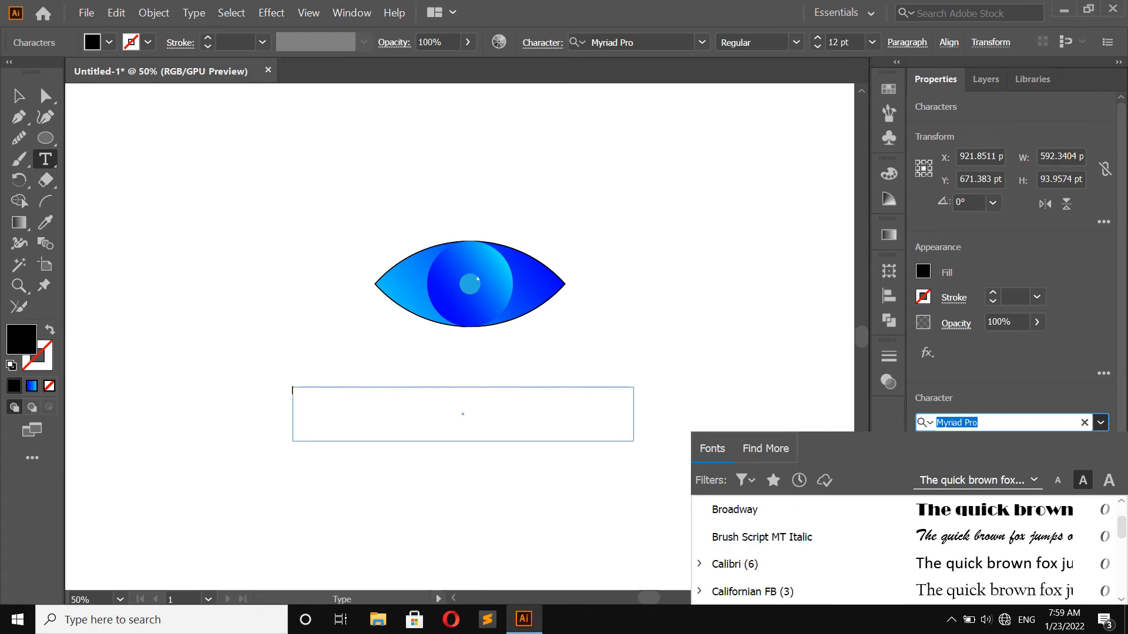
{"action": "scroll", "coordinate": [999, 537], "scroll_direction": "down", "scroll_amount": 7}
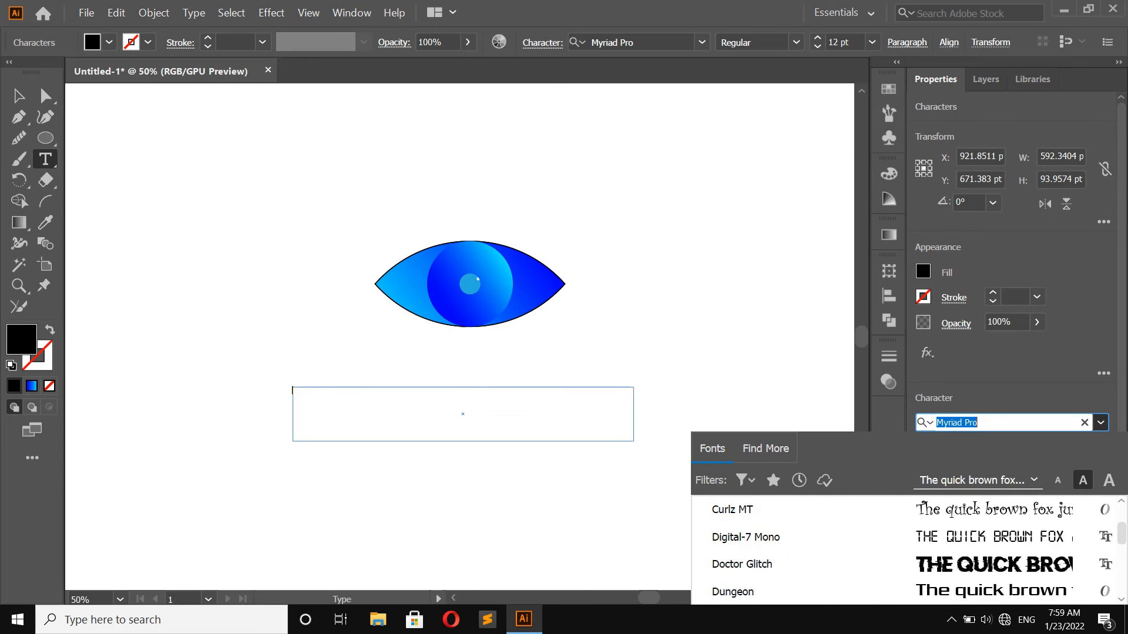
{"action": "scroll", "coordinate": [998, 537], "scroll_direction": "down", "scroll_amount": 9}
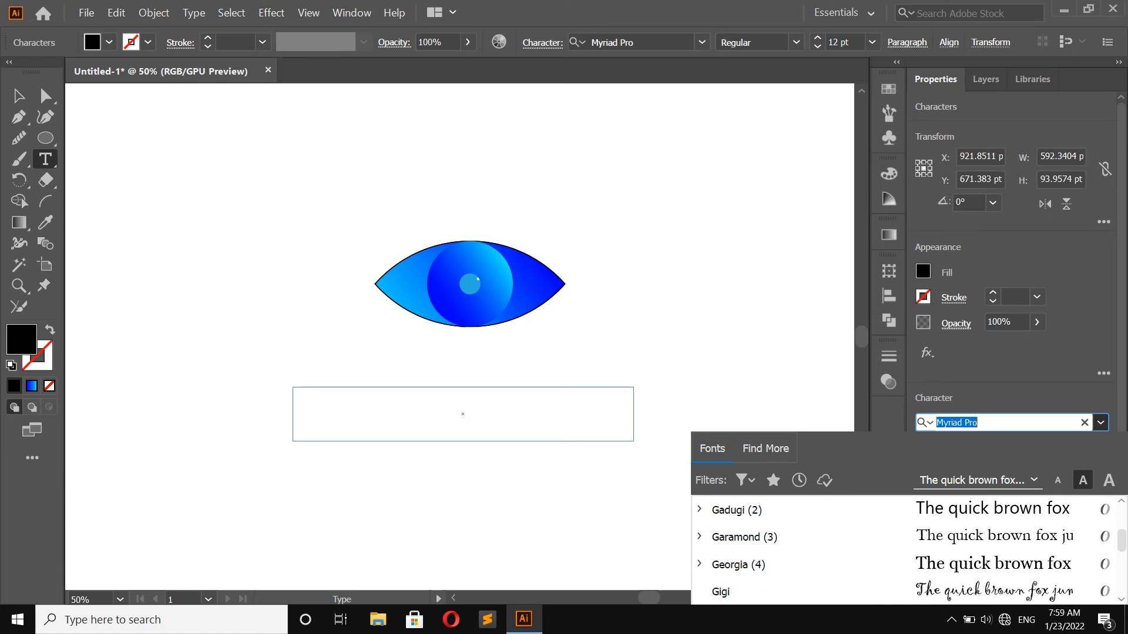
{"action": "scroll", "coordinate": [963, 537], "scroll_direction": "down", "scroll_amount": 1}
{"action": "scroll", "coordinate": [963, 537], "scroll_direction": "up", "scroll_amount": 2}
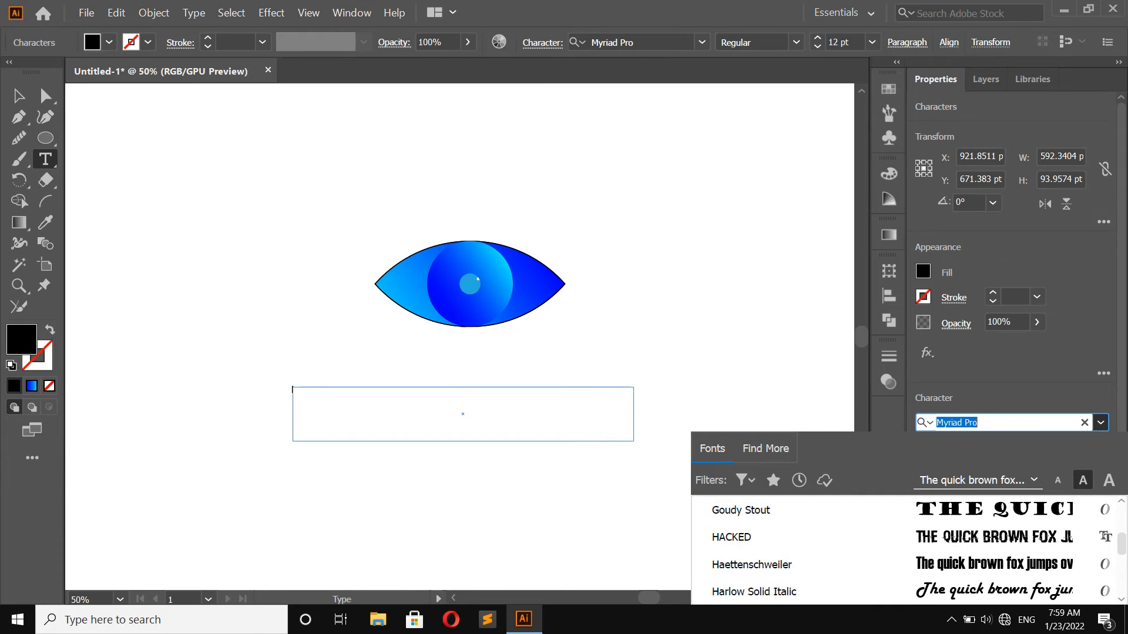
{"action": "left_click", "coordinate": [963, 537]}
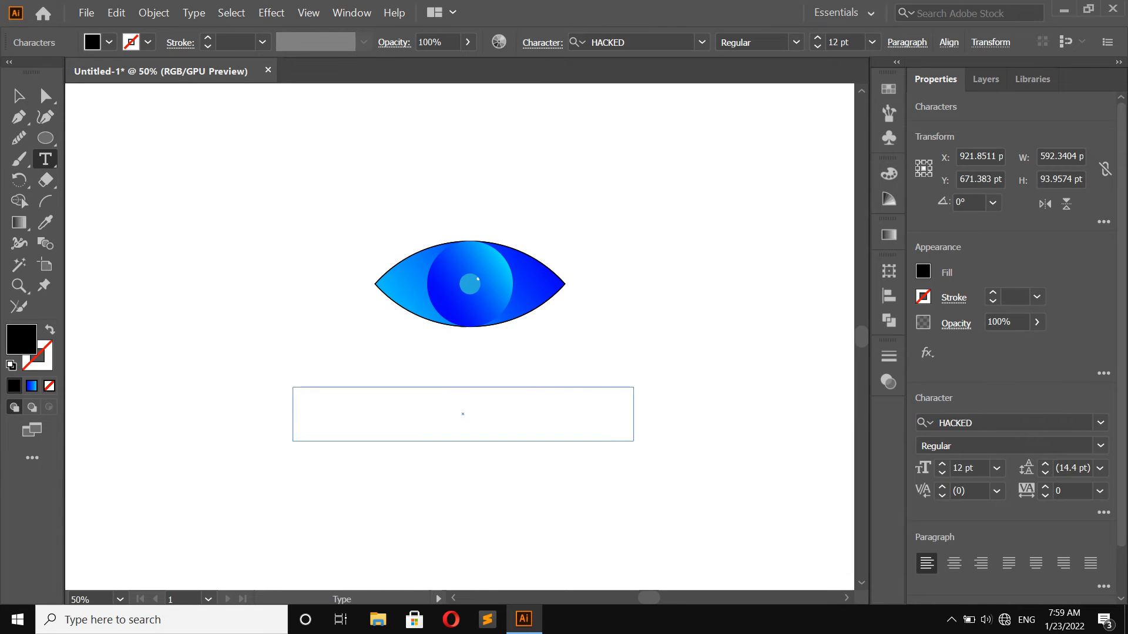
- Set the font size to 60 pt and enter the text "SECRET EYE" in the frame
{"action": "left_click", "coordinate": [997, 468]}
{"action": "left_click", "coordinate": [1011, 431]}
{"action": "type", "text": "SE"}
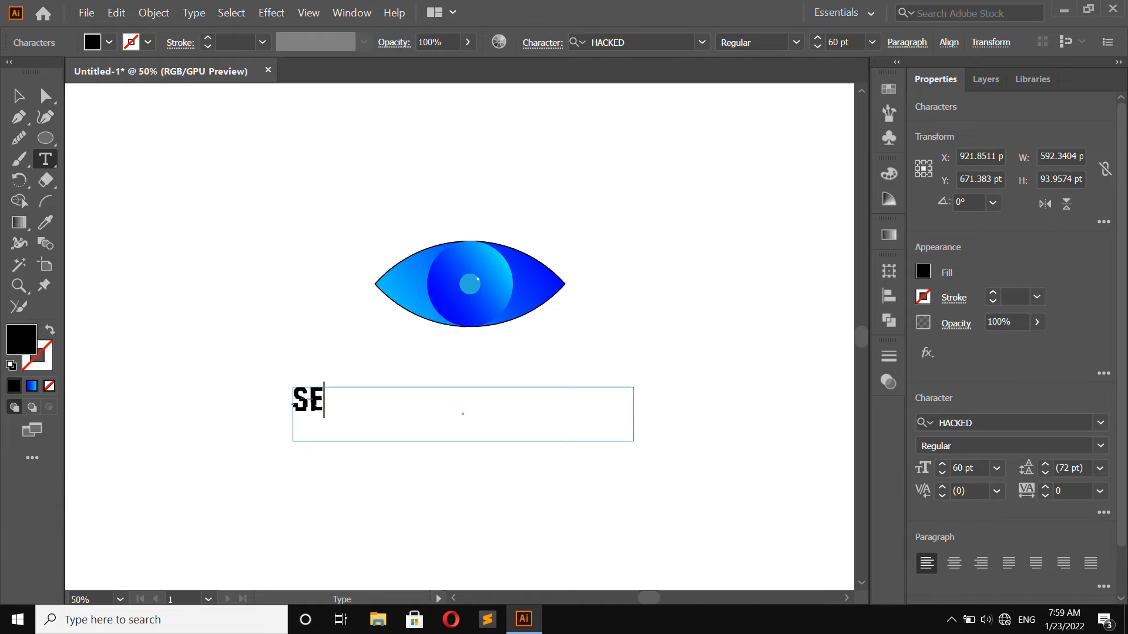
{"action": "type", "text": "CRE"}
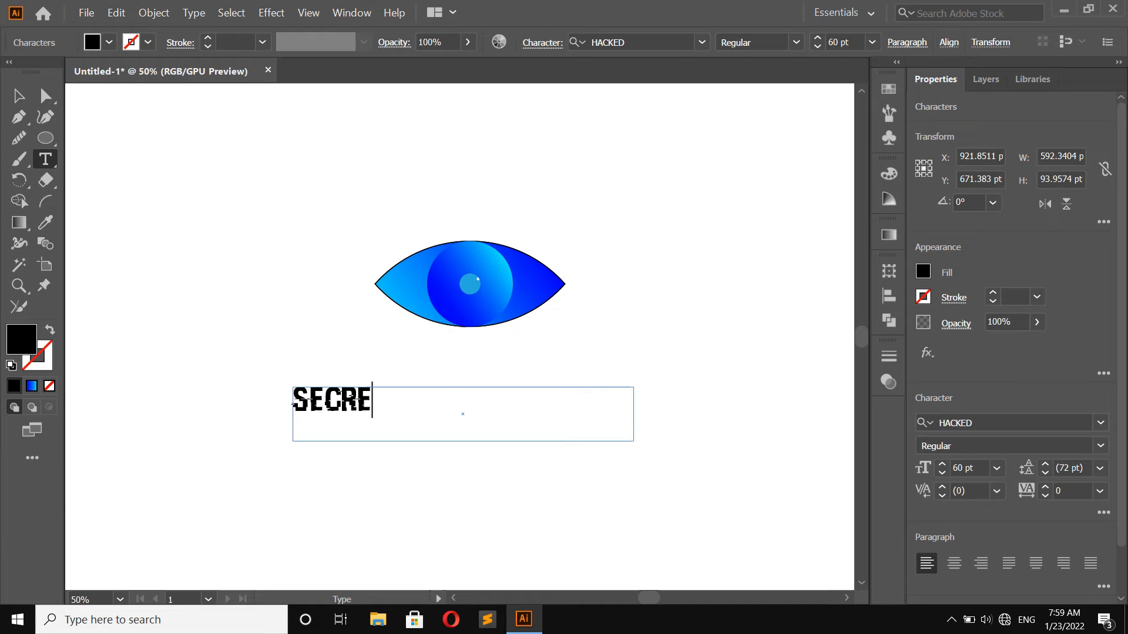
{"action": "type", "text": "T EYE"}
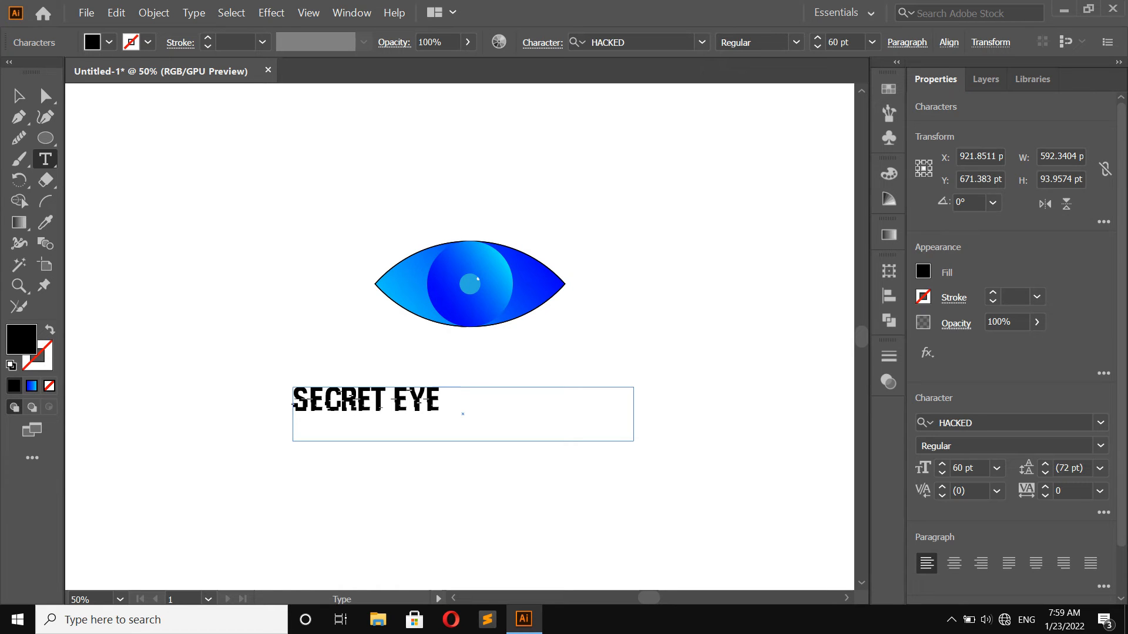
- Move the SECRET EYE text so it sits closely beneath the eye, roughly centred, and deselect it
{"action": "left_click", "coordinate": [19, 96]}
{"action": "left_click", "coordinate": [247, 347]}
{"action": "left_click_drag", "start_coordinate": [384, 395], "coordinate": [486, 373]}
{"action": "left_click", "coordinate": [478, 348]}
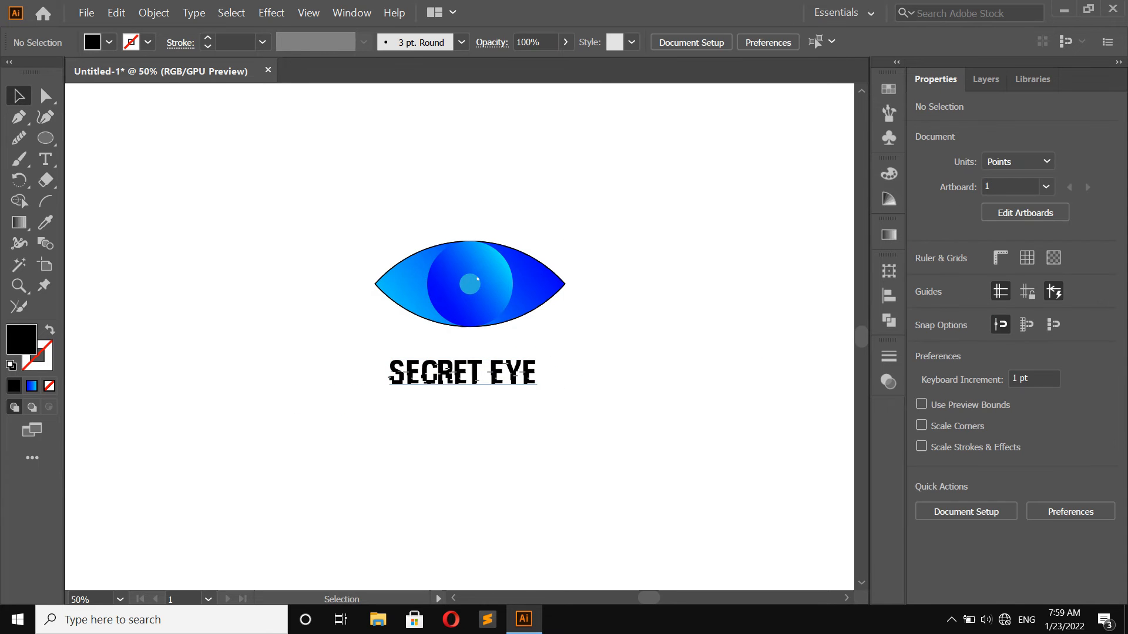
- Expand the SECRET EYE text into vector shapes with Object and Fill enabled
{"action": "scroll", "coordinate": [440, 373], "scroll_direction": "up", "scroll_amount": 2}
{"action": "left_click", "coordinate": [456, 368]}
{"action": "right_click", "coordinate": [456, 368]}
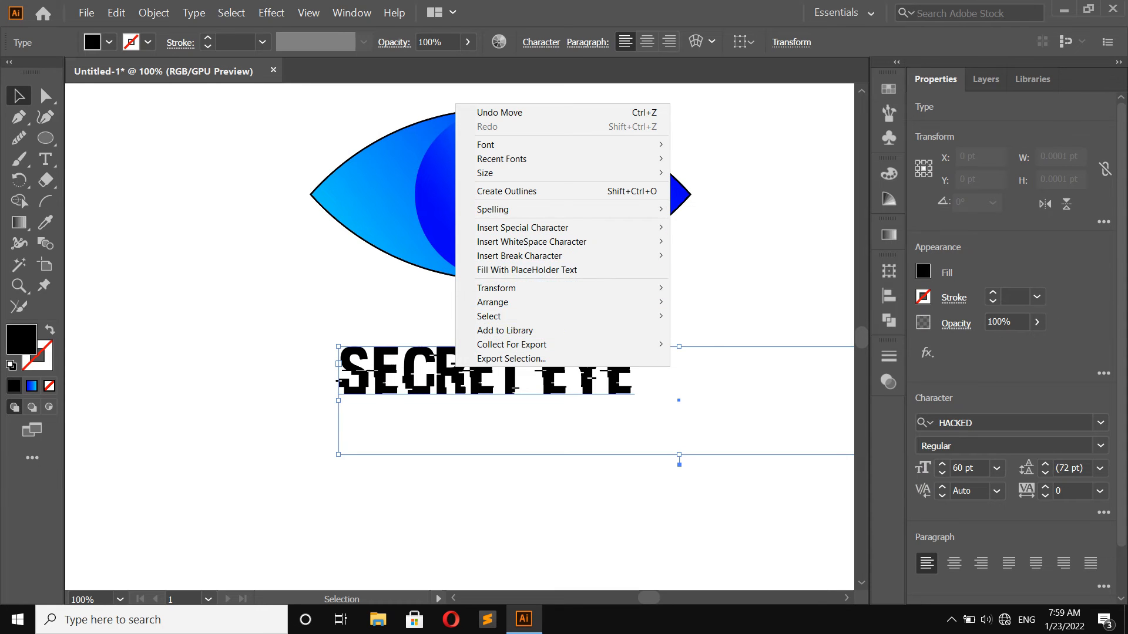
{"action": "key", "text": "Escape"}
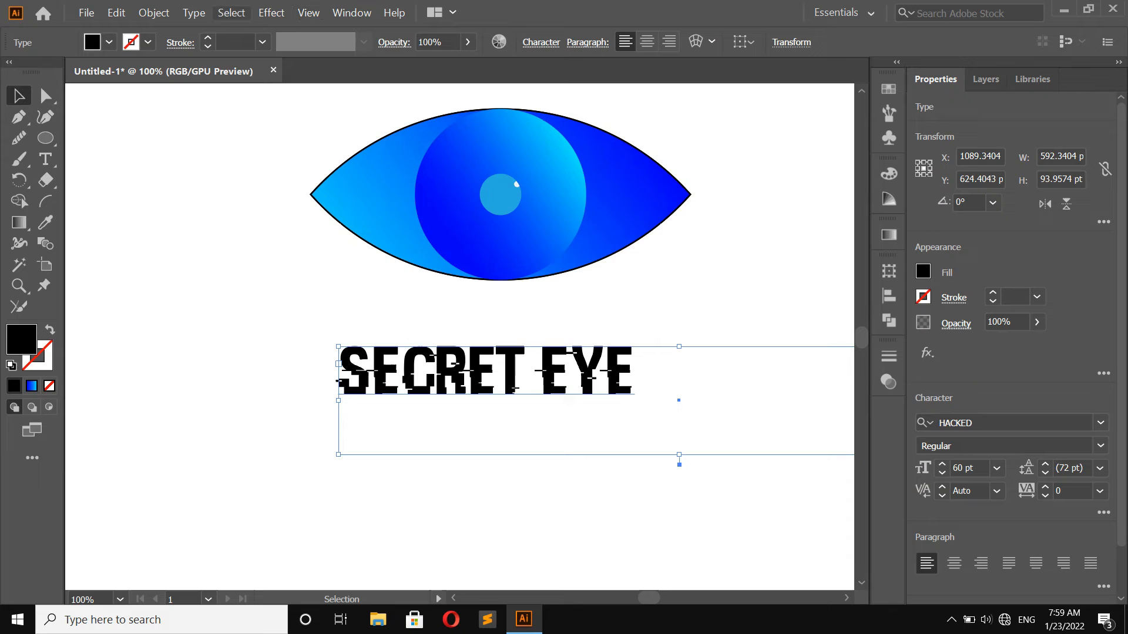
{"action": "left_click", "coordinate": [231, 13]}
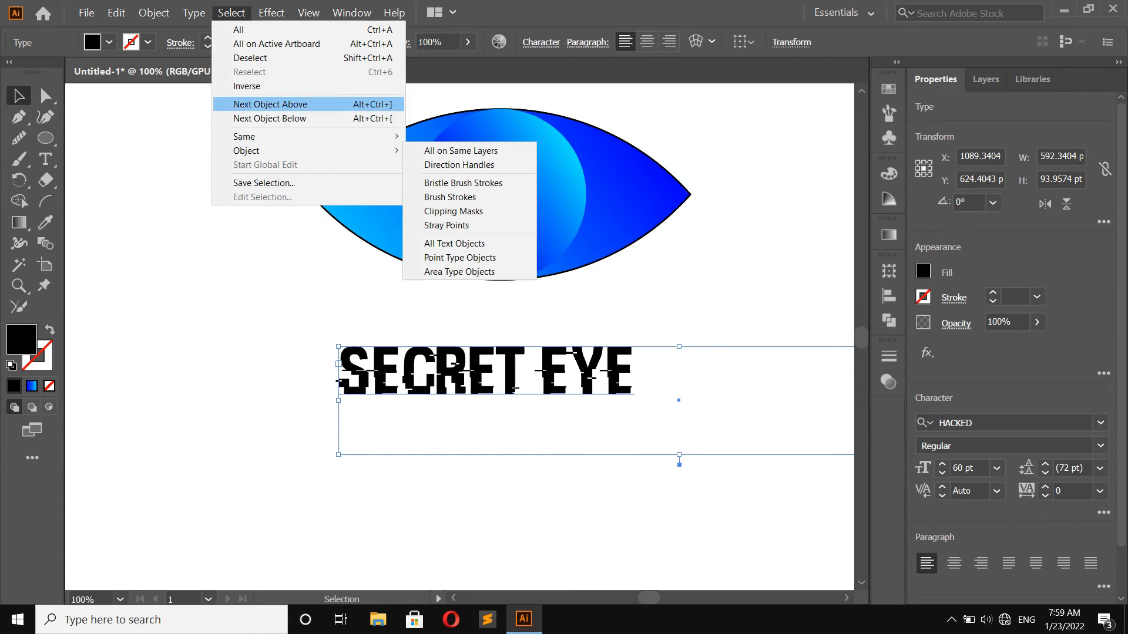
{"action": "mouse_move", "coordinate": [194, 13]}
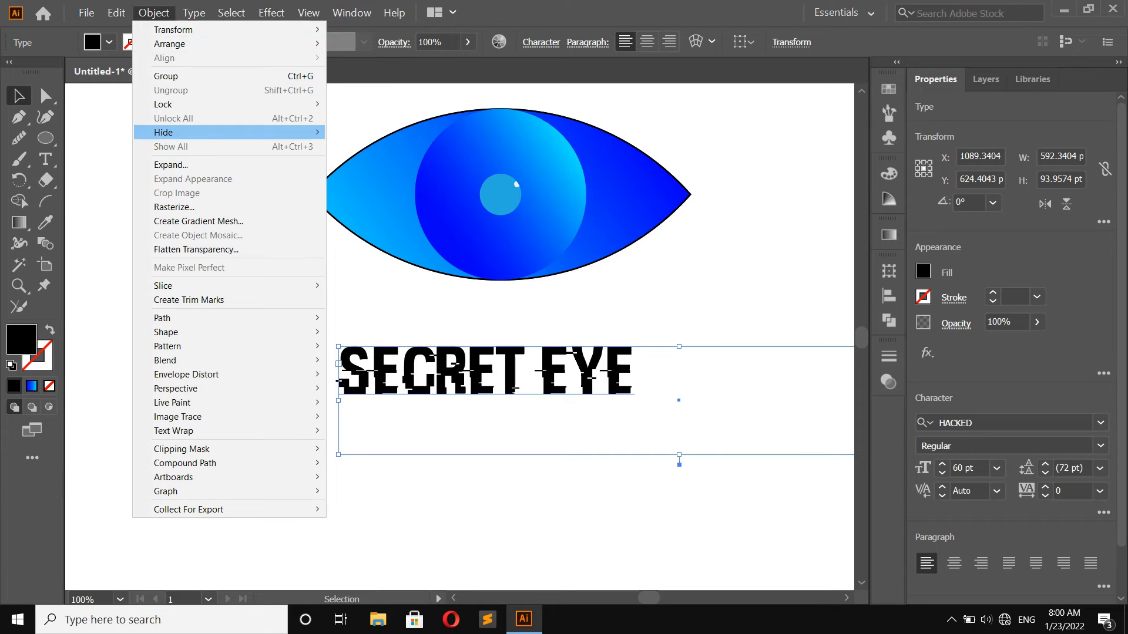
{"action": "left_click", "coordinate": [176, 166]}
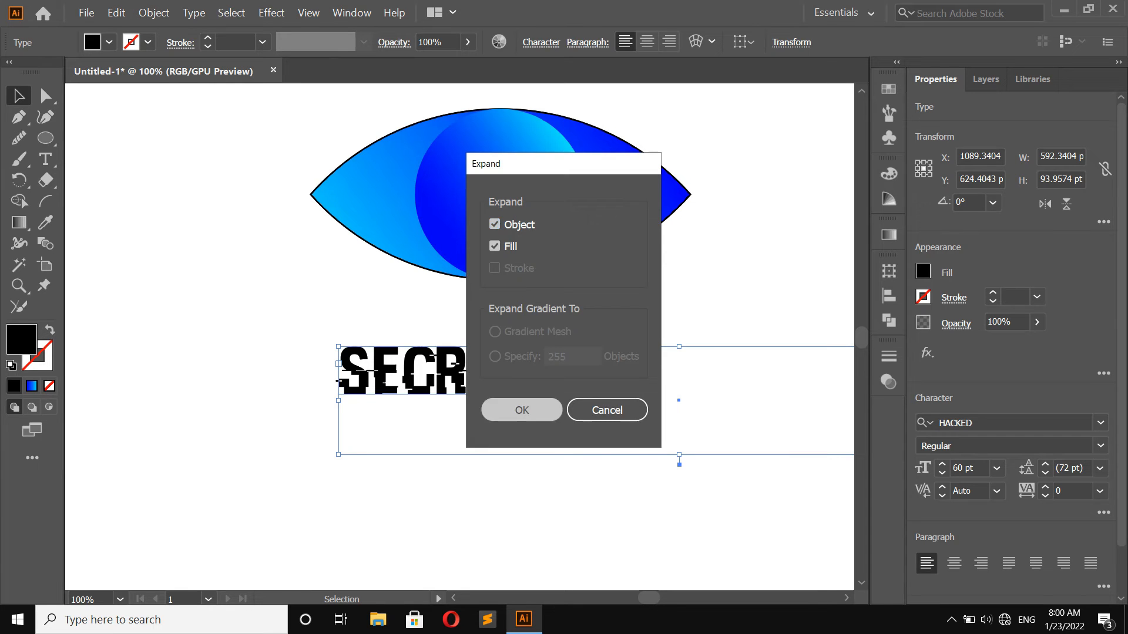
{"action": "left_click", "coordinate": [517, 409]}
- Ungroup the expanded SECRET EYE lettering into separate letter shapes and deselect them
{"action": "key", "text": "ctrl+shift+a"}
{"action": "left_click", "coordinate": [556, 360]}
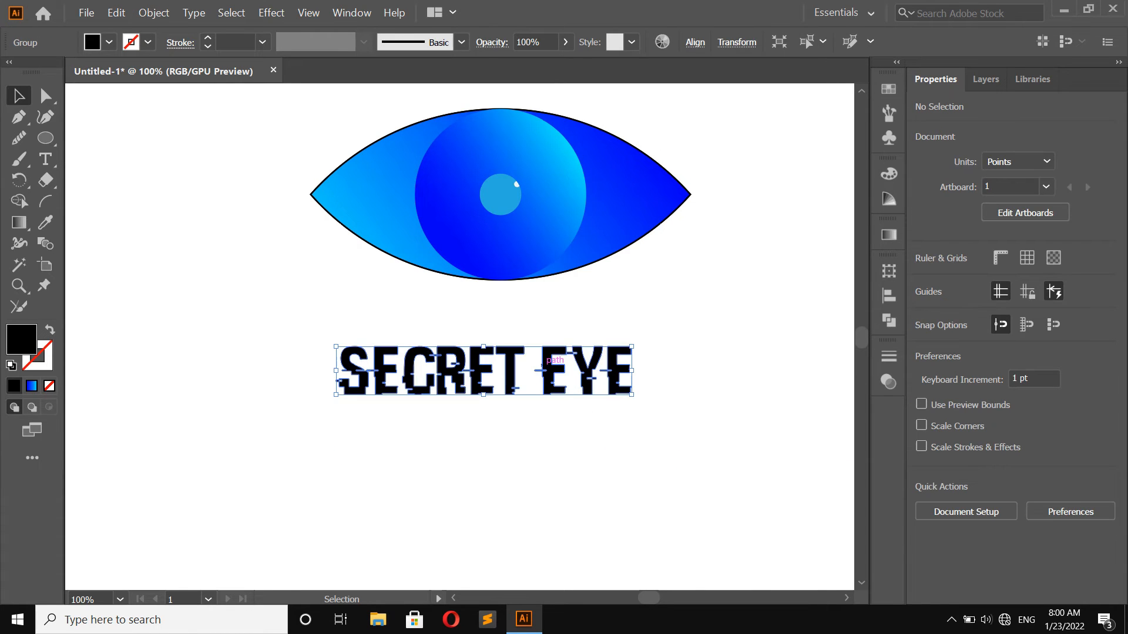
{"action": "left_click", "coordinate": [1067, 494]}
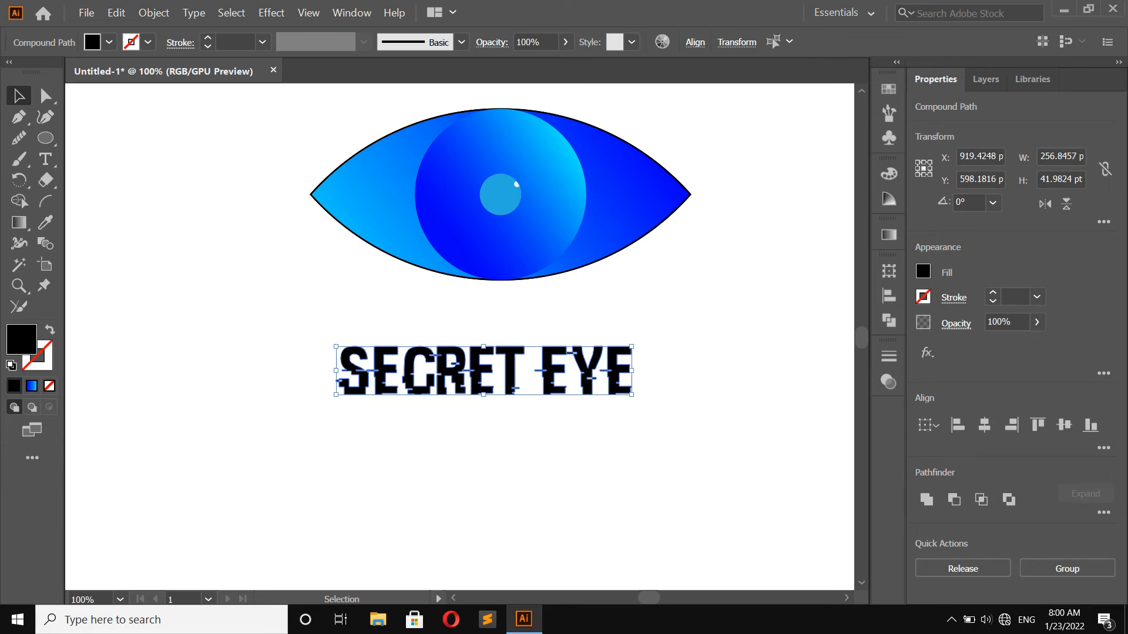
{"action": "left_click", "coordinate": [702, 414]}
- Try moving the letter Y on its own and undo the shift
{"action": "mouse_move", "coordinate": [585, 371]}
{"action": "left_mouse_down"}
{"action": "mouse_move", "coordinate": [586, 388]}
{"action": "mouse_move", "coordinate": [586, 368]}
{"action": "left_mouse_up"}
{"action": "key", "text": "ctrl+z"}
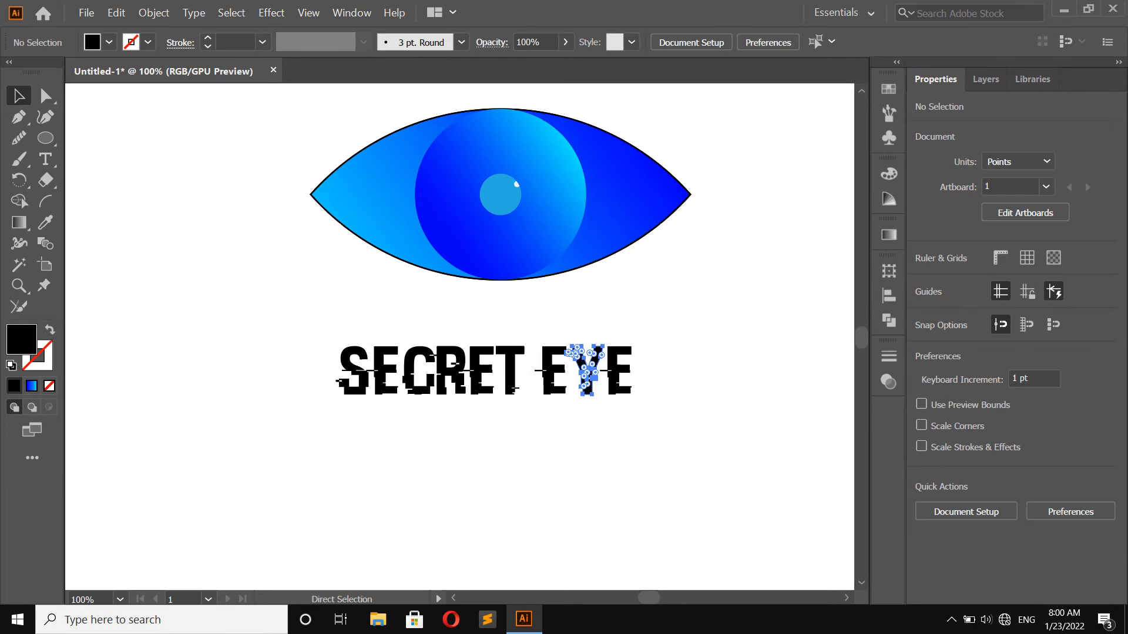
{"action": "left_click", "coordinate": [552, 452]}
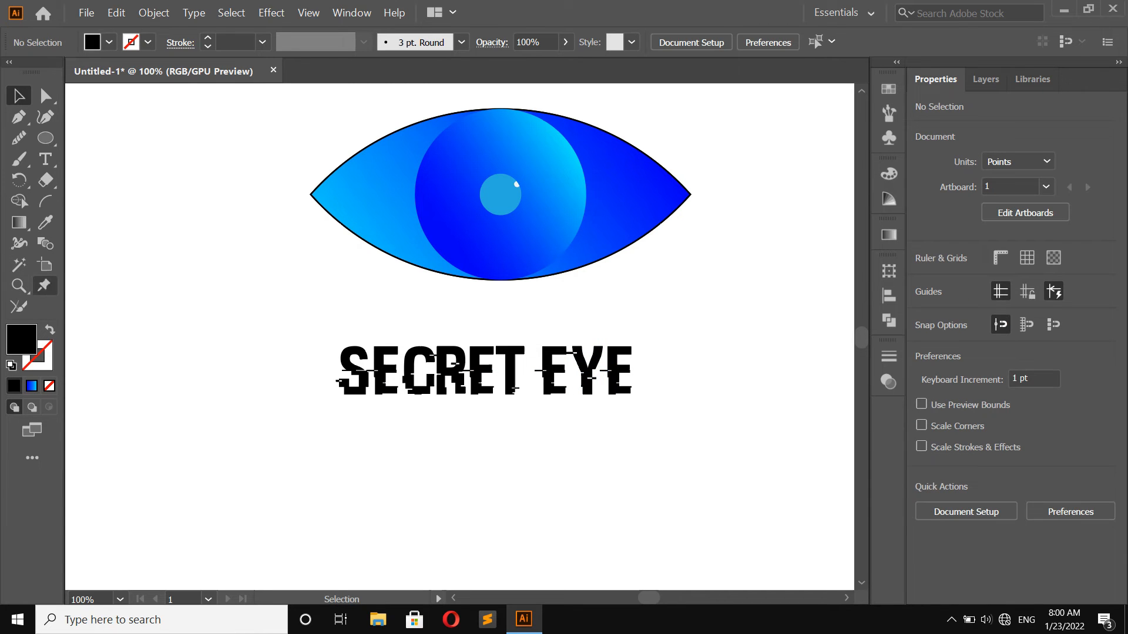
- Select all the SECRET EYE letters and start a Puppet Warp, with pins on the second E of SECRET and the upper S
{"action": "left_click", "coordinate": [44, 286]}
{"action": "scroll", "coordinate": [356, 352], "scroll_direction": "up", "scroll_amount": 3}
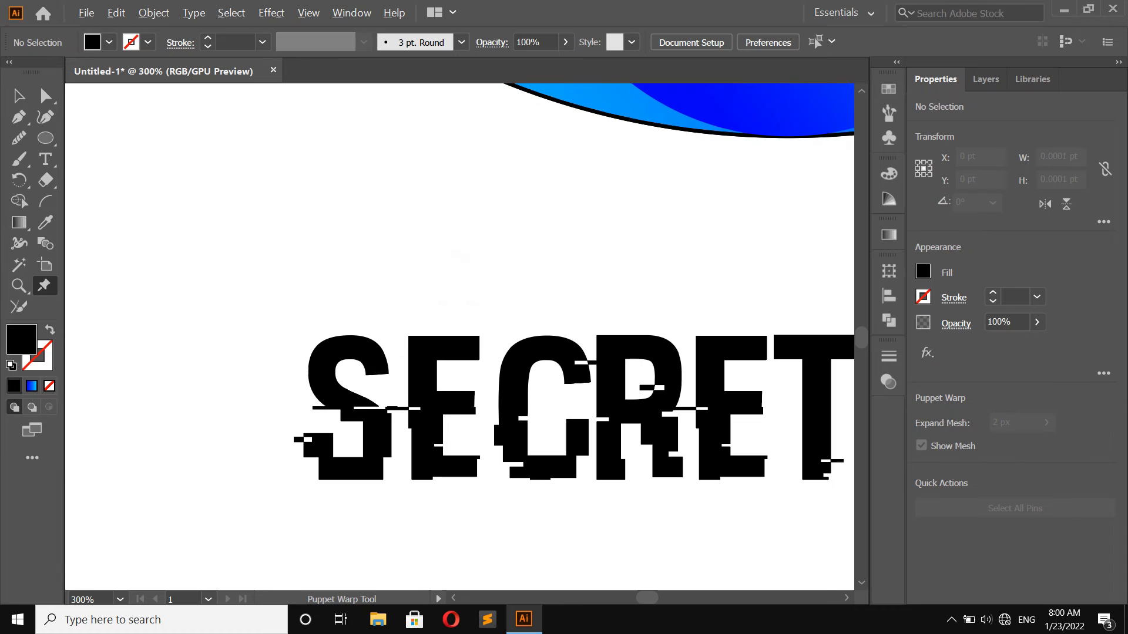
{"action": "key", "text": "v"}
{"action": "scroll", "coordinate": [168, 209], "scroll_direction": "down", "scroll_amount": 3}
{"action": "left_click_drag", "start_coordinate": [155, 215], "coordinate": [567, 363]}
{"action": "scroll", "coordinate": [203, 314], "scroll_direction": "up", "scroll_amount": 1}
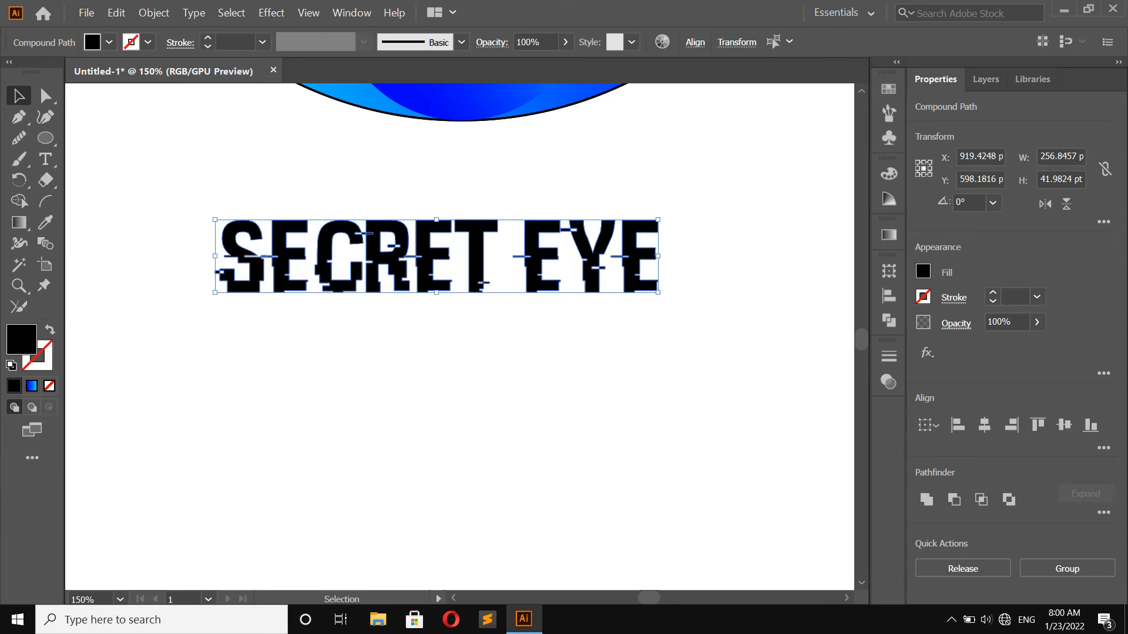
{"action": "left_click", "coordinate": [45, 286]}
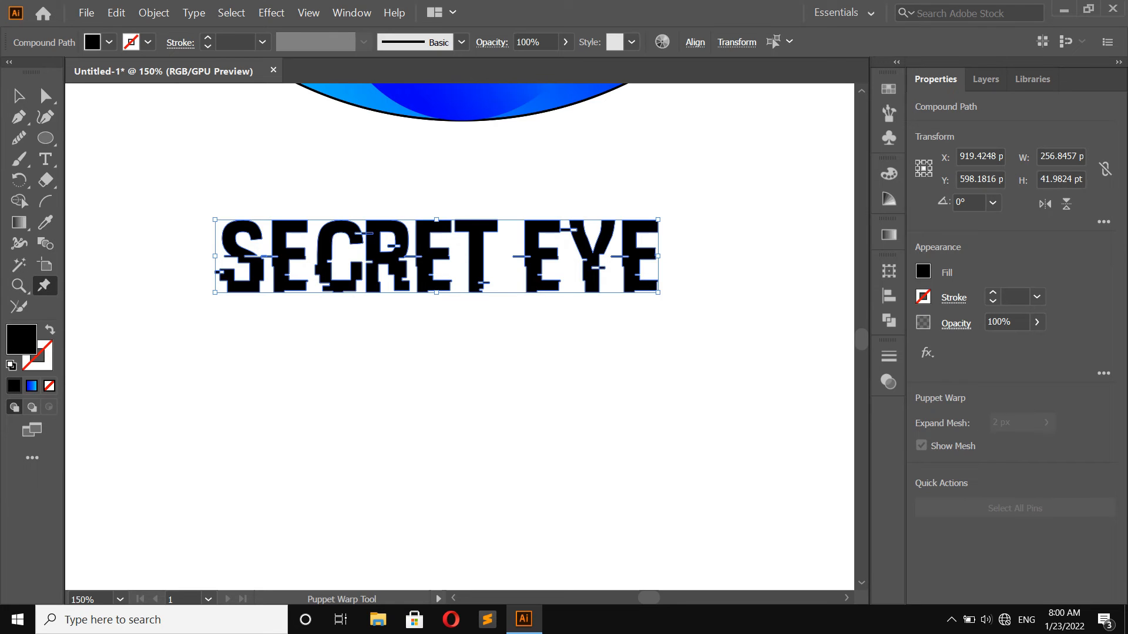
{"action": "key", "text": "Delete"}
{"action": "left_click", "coordinate": [424, 249]}
{"action": "left_click", "coordinate": [257, 238]}
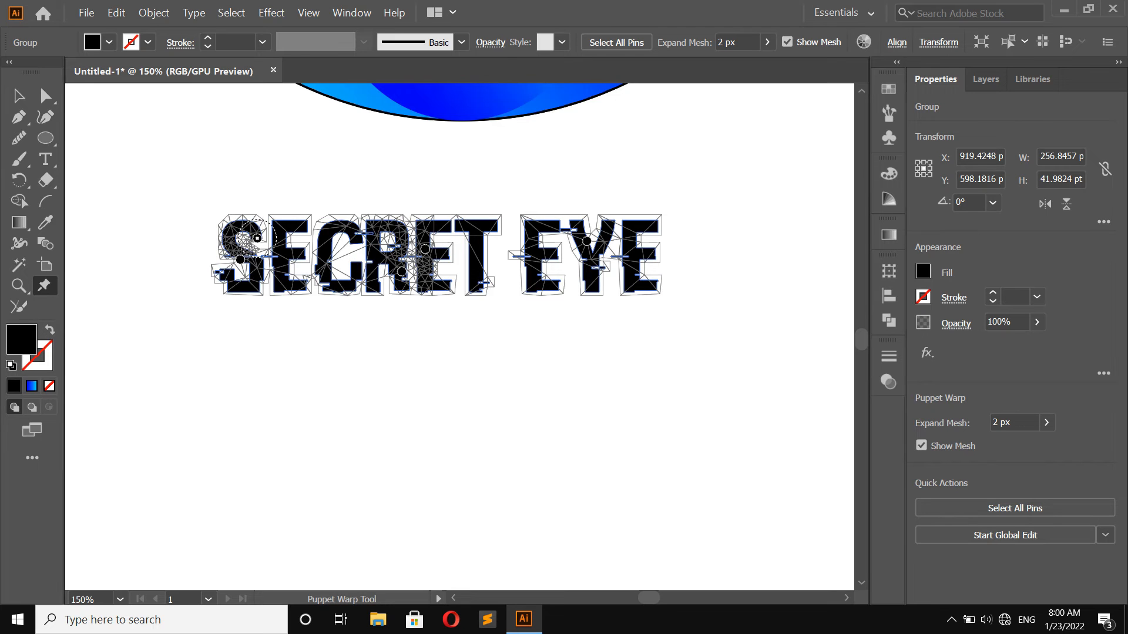
- Warp the S into a tail sweeping down and outward, raise the top of the C and pull its base down
{"action": "left_click_drag", "start_coordinate": [258, 238], "coordinate": [156, 332]}
{"action": "left_click", "coordinate": [186, 307]}
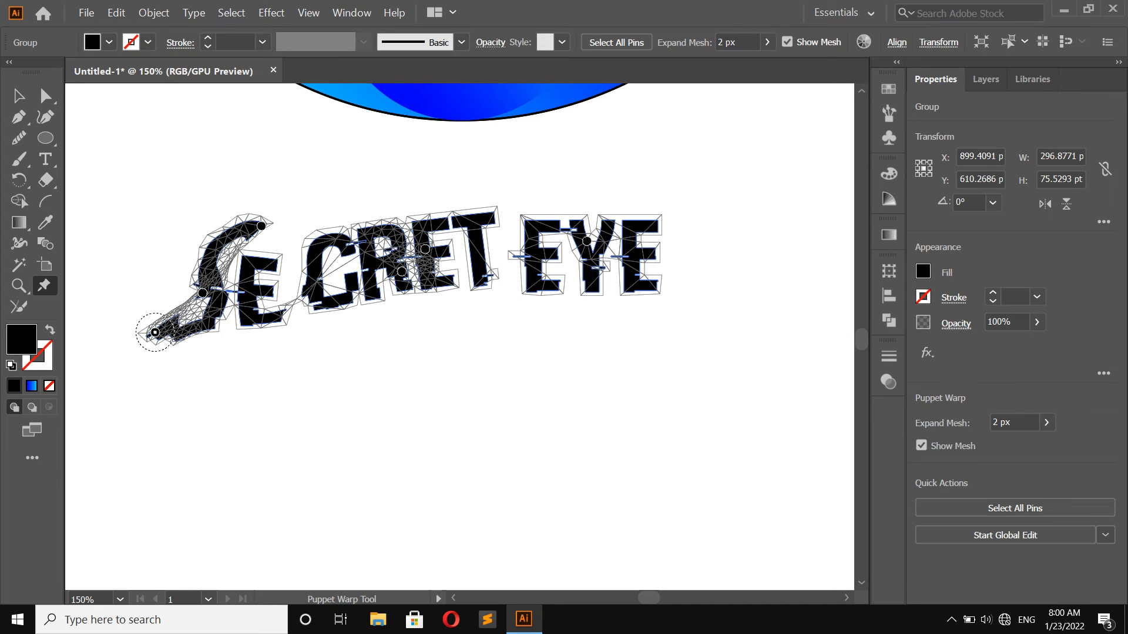
{"action": "left_click", "coordinate": [272, 271]}
{"action": "left_click_drag", "start_coordinate": [306, 236], "coordinate": [335, 207]}
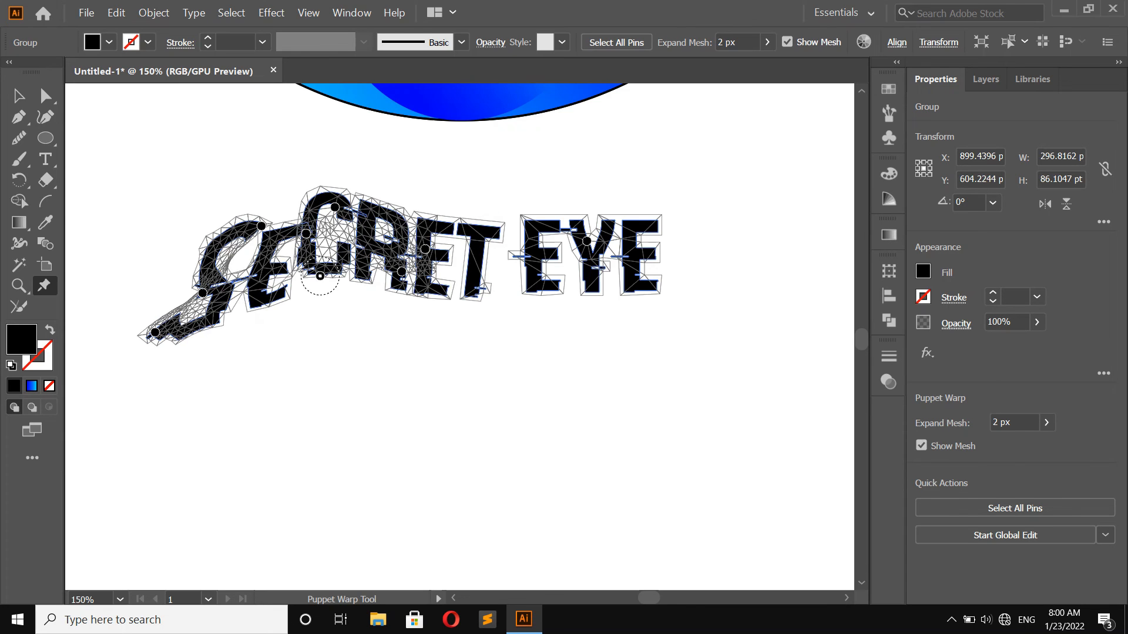
{"action": "left_click", "coordinate": [321, 278]}
{"action": "left_click_drag", "start_coordinate": [310, 305], "coordinate": [301, 310]}
- Pull the base of the R down, shift the second E of SECRET outward, and warp the T with its top end raised
{"action": "left_click_drag", "start_coordinate": [402, 272], "coordinate": [411, 317]}
{"action": "left_click_drag", "start_coordinate": [425, 249], "coordinate": [450, 239]}
{"action": "left_click", "coordinate": [463, 308]}
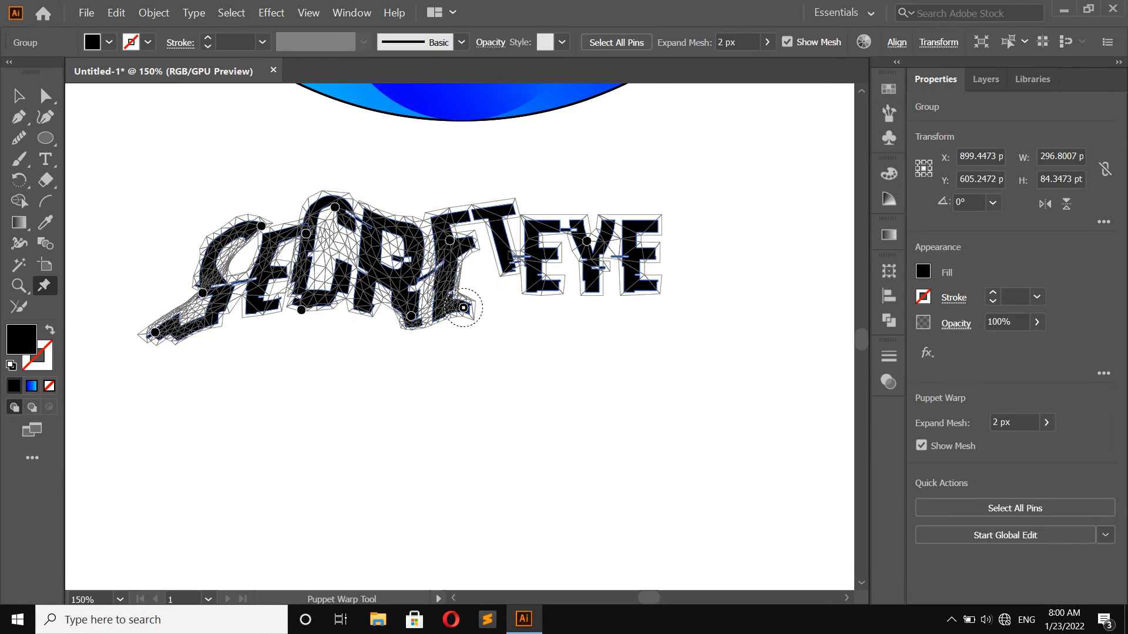
{"action": "left_click_drag", "start_coordinate": [464, 308], "coordinate": [494, 299]}
{"action": "left_click", "coordinate": [510, 256]}
{"action": "left_click", "coordinate": [511, 228]}
{"action": "left_click_drag", "start_coordinate": [512, 228], "coordinate": [516, 206]}
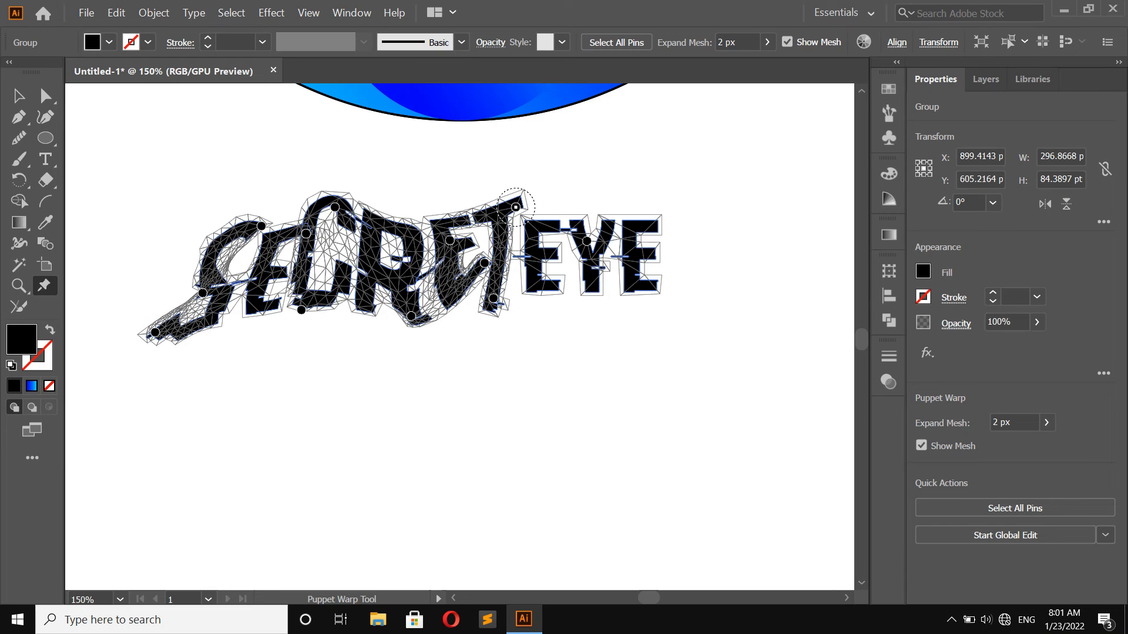
- Finish the warp on SECRET, ungroup the lettering, and move the word EYE outward, clear of SECRET
{"action": "left_click", "coordinate": [18, 95]}
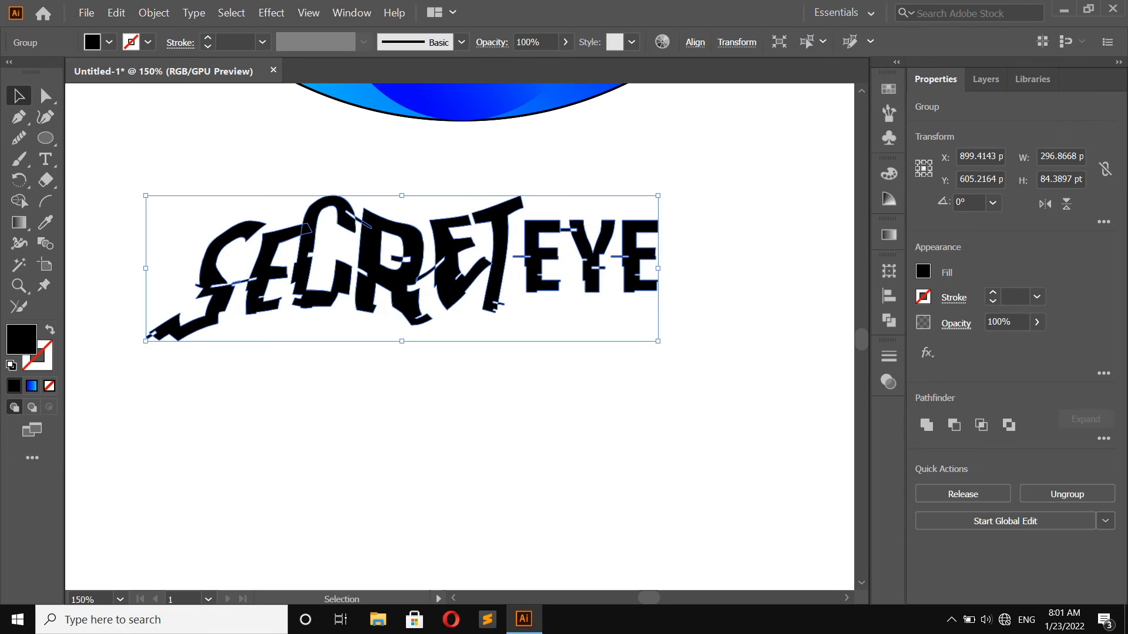
{"action": "left_click", "coordinate": [593, 168]}
{"action": "left_click", "coordinate": [546, 229]}
{"action": "left_click", "coordinate": [1067, 495]}
{"action": "left_click", "coordinate": [705, 364]}
{"action": "left_click", "coordinate": [532, 250]}
{"action": "left_click_drag", "start_coordinate": [532, 351], "coordinate": [659, 251]}
{"action": "left_click_drag", "start_coordinate": [571, 254], "coordinate": [649, 259]}
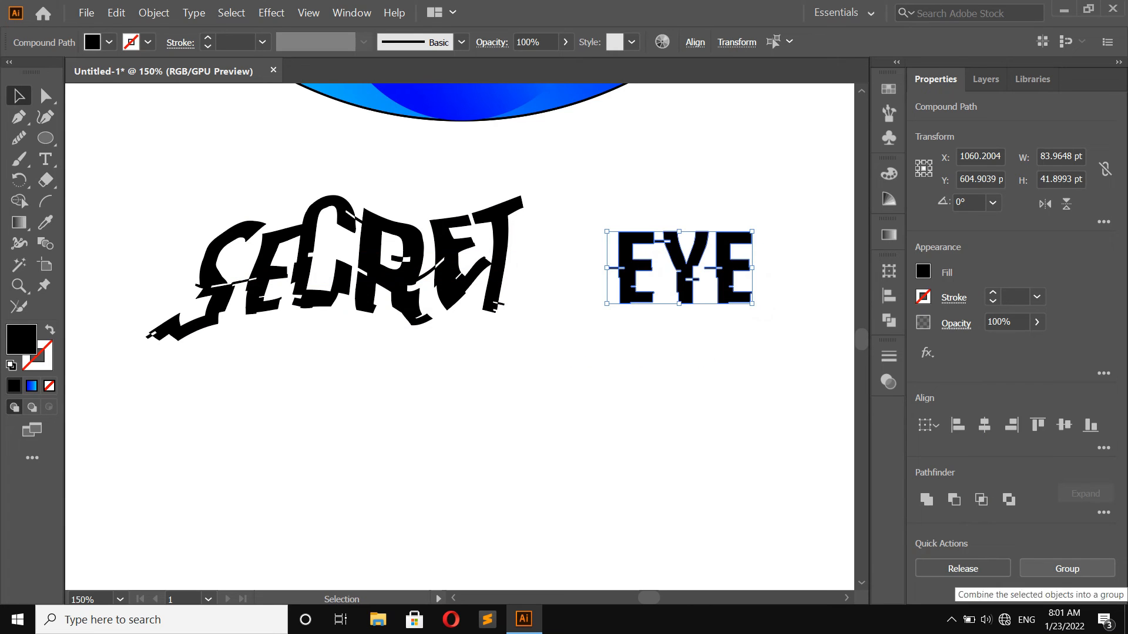
- Puppet Warp the word EYE, raising the first E's upper arm, bulging its spine outward, and pulling the Y's stem down
{"action": "left_click", "coordinate": [44, 286]}
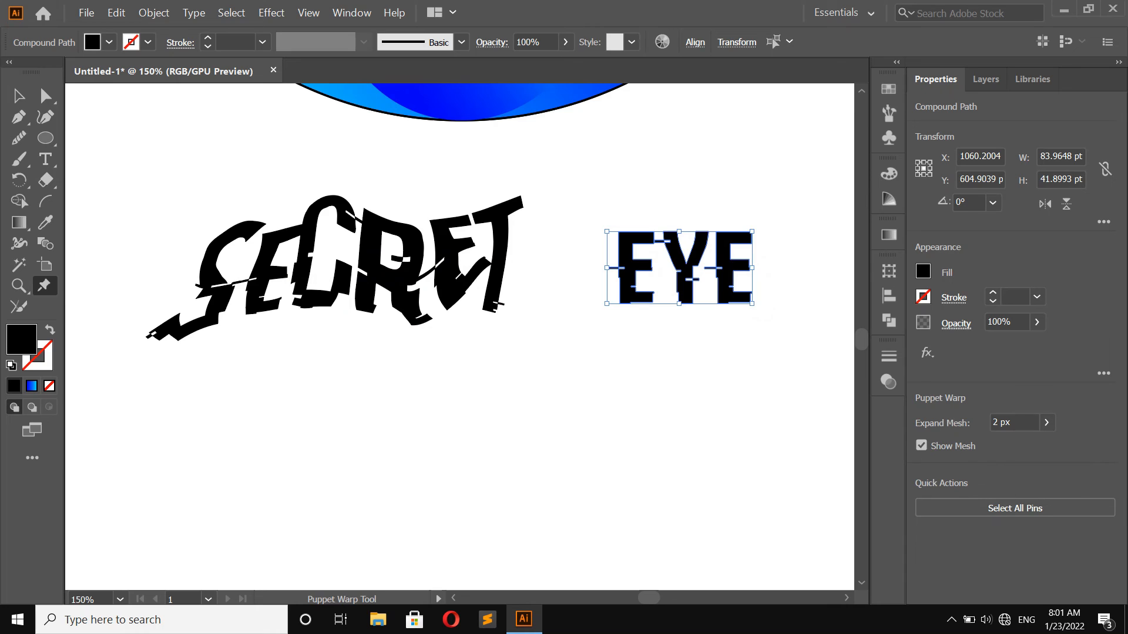
{"action": "left_click", "coordinate": [649, 236]}
{"action": "left_click_drag", "start_coordinate": [650, 236], "coordinate": [642, 207]}
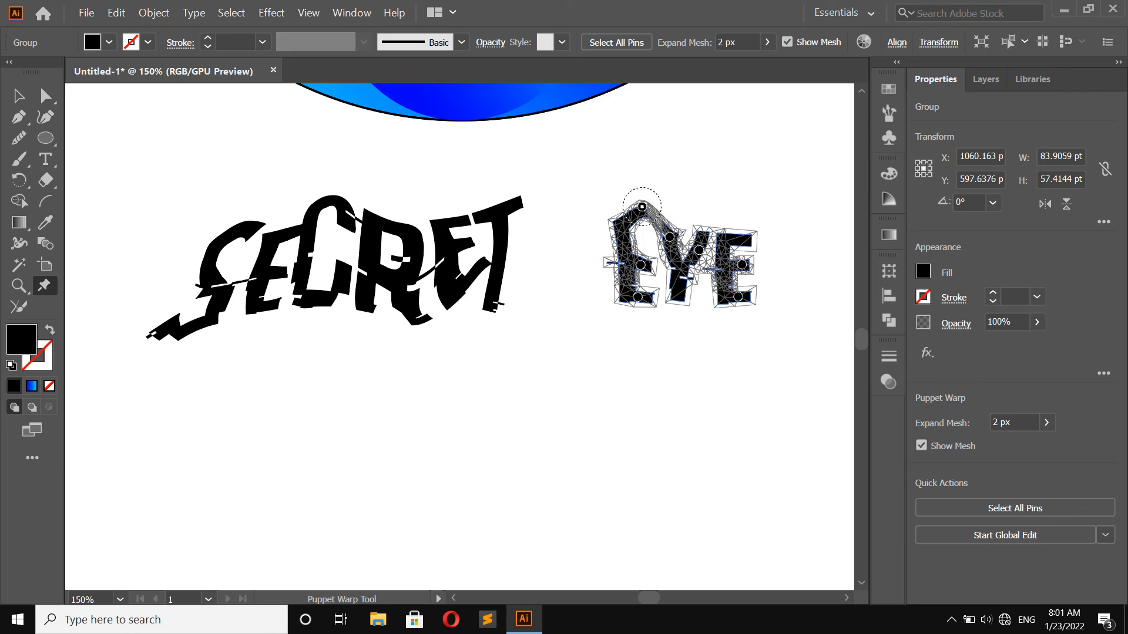
{"action": "left_click", "coordinate": [618, 267]}
{"action": "left_click_drag", "start_coordinate": [618, 267], "coordinate": [678, 357]}
{"action": "left_click", "coordinate": [638, 297]}
- Reshape the Y's arms and warp the last E with its upper and lower arms stretched outward and its spine curved
{"action": "left_click_drag", "start_coordinate": [698, 249], "coordinate": [670, 237]}
{"action": "left_click_drag", "start_coordinate": [742, 264], "coordinate": [785, 354]}
{"action": "left_click", "coordinate": [778, 230]}
{"action": "left_click_drag", "start_coordinate": [777, 231], "coordinate": [800, 230]}
{"action": "left_click_drag", "start_coordinate": [759, 279], "coordinate": [735, 291]}
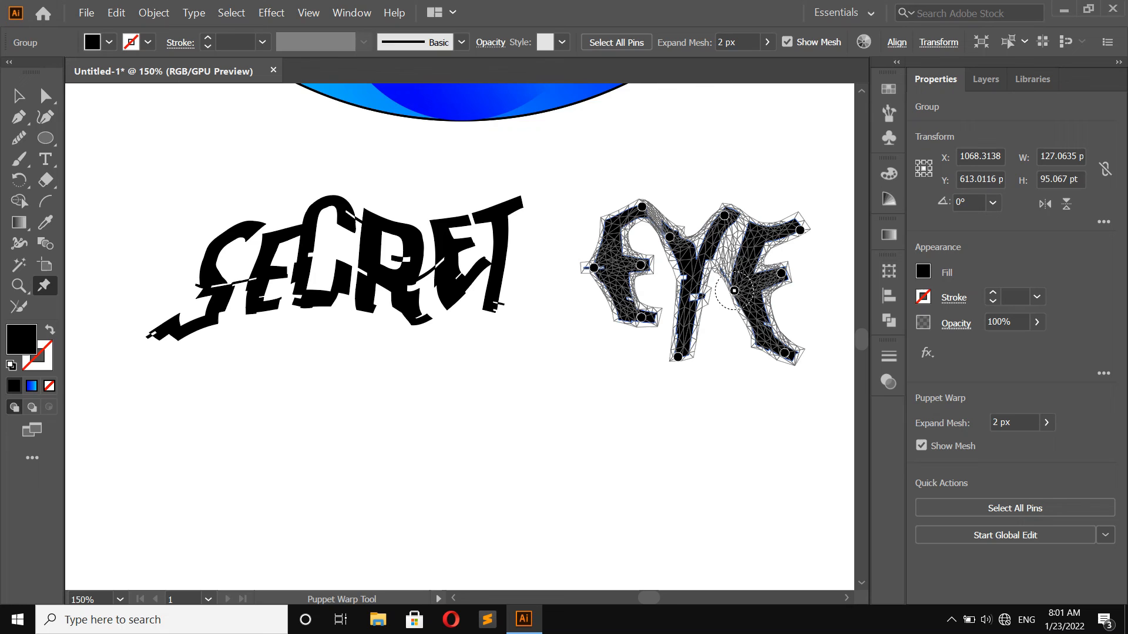
{"action": "left_click", "coordinate": [19, 96]}
- Move the warped EYE closer to SECRET so the two words sit side by side beneath the eye illustration
{"action": "scroll", "coordinate": [496, 395], "scroll_direction": "down", "scroll_amount": 3}
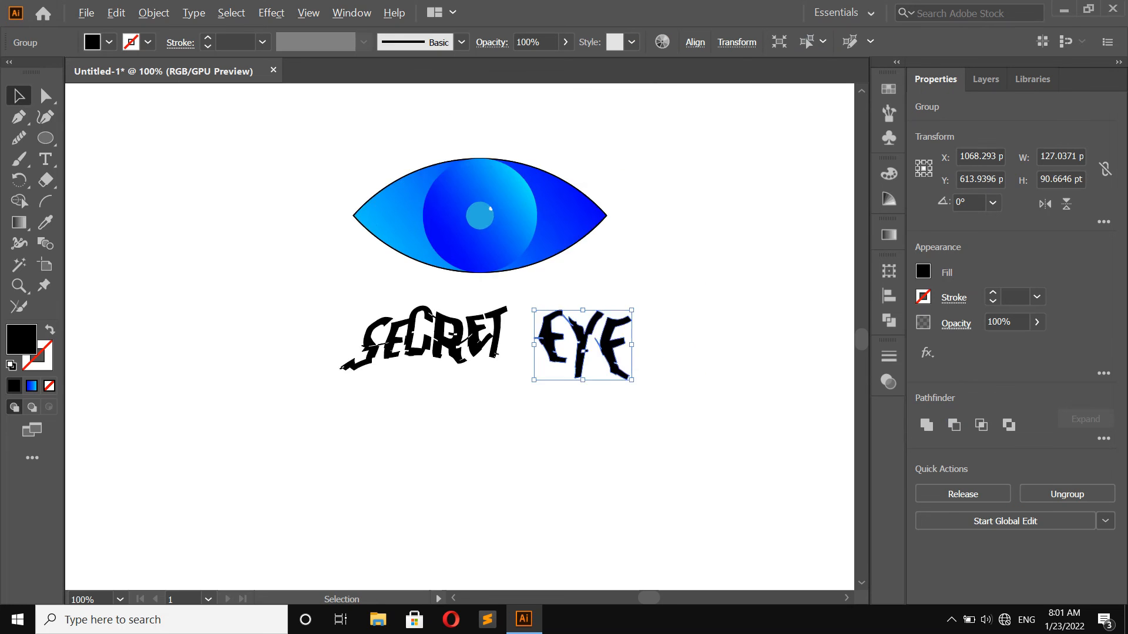
{"action": "left_click", "coordinate": [496, 395]}
{"action": "left_click_drag", "start_coordinate": [319, 328], "coordinate": [648, 389]}
{"action": "left_click_drag", "start_coordinate": [490, 341], "coordinate": [525, 345]}
{"action": "left_click", "coordinate": [481, 414]}
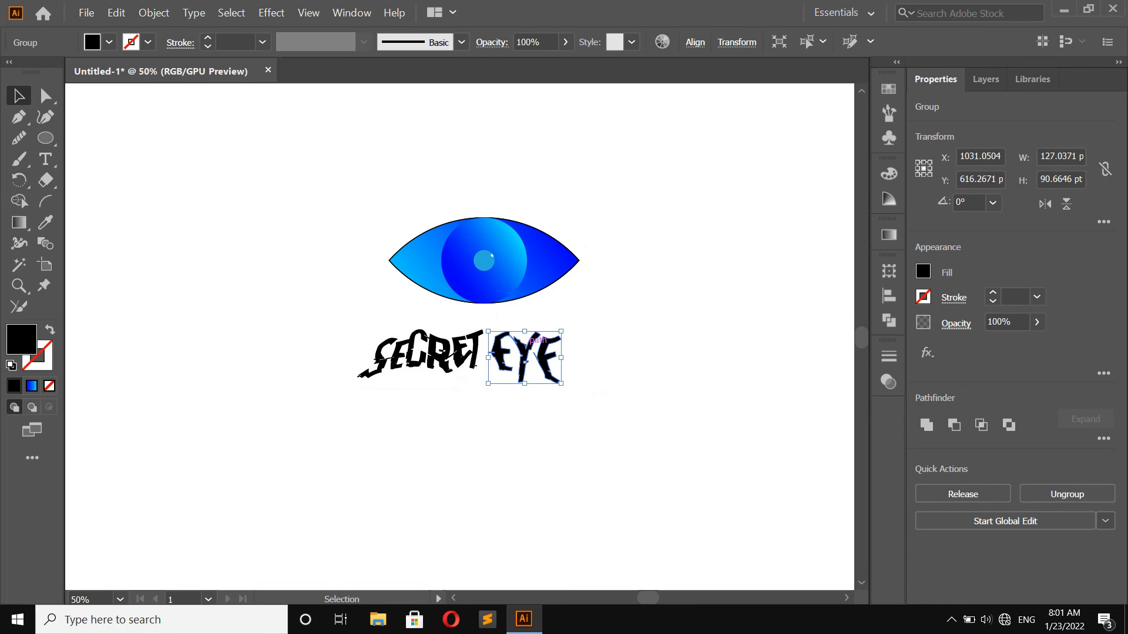
{"action": "left_click", "coordinate": [548, 412]}
{"action": "scroll", "coordinate": [549, 338], "scroll_direction": "up", "scroll_amount": 1}
- Try centring the eye illustration and the separate words horizontally, and undo the alignment
{"action": "left_click_drag", "start_coordinate": [208, 154], "coordinate": [622, 431]}
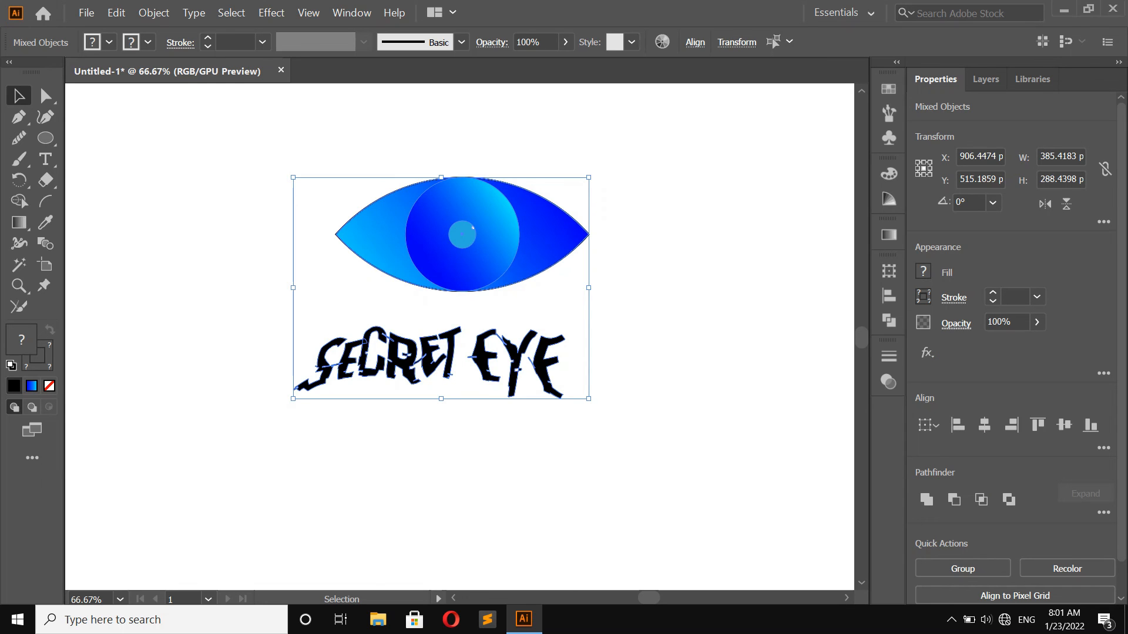
{"action": "left_click", "coordinate": [985, 425]}
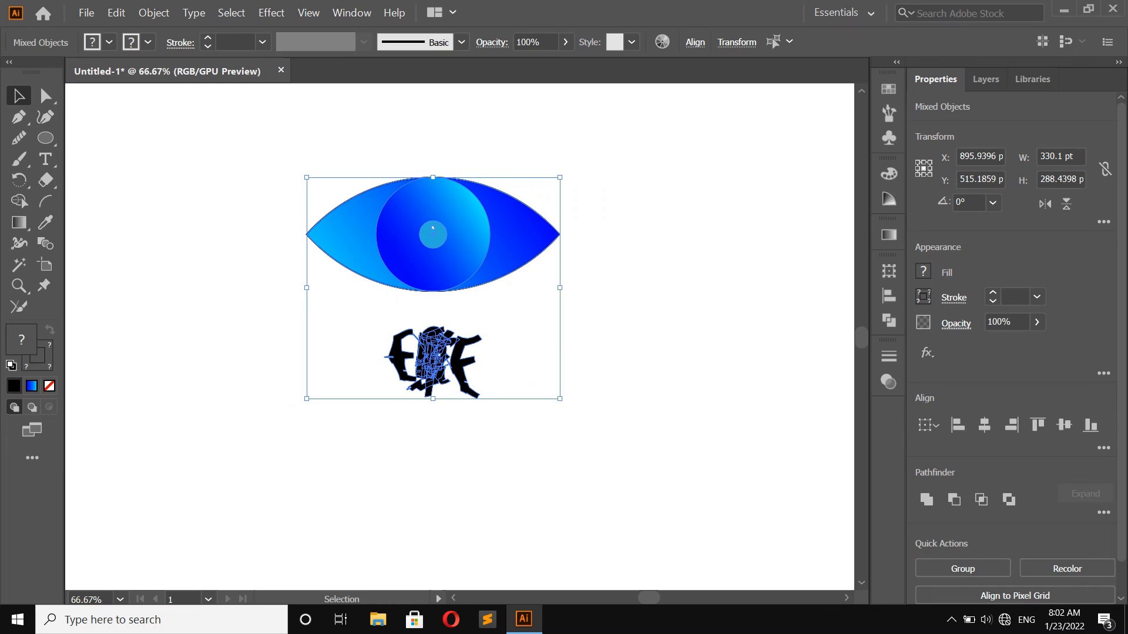
{"action": "key", "text": "ctrl+z"}
{"action": "key", "text": "ctrl+shift+a"}
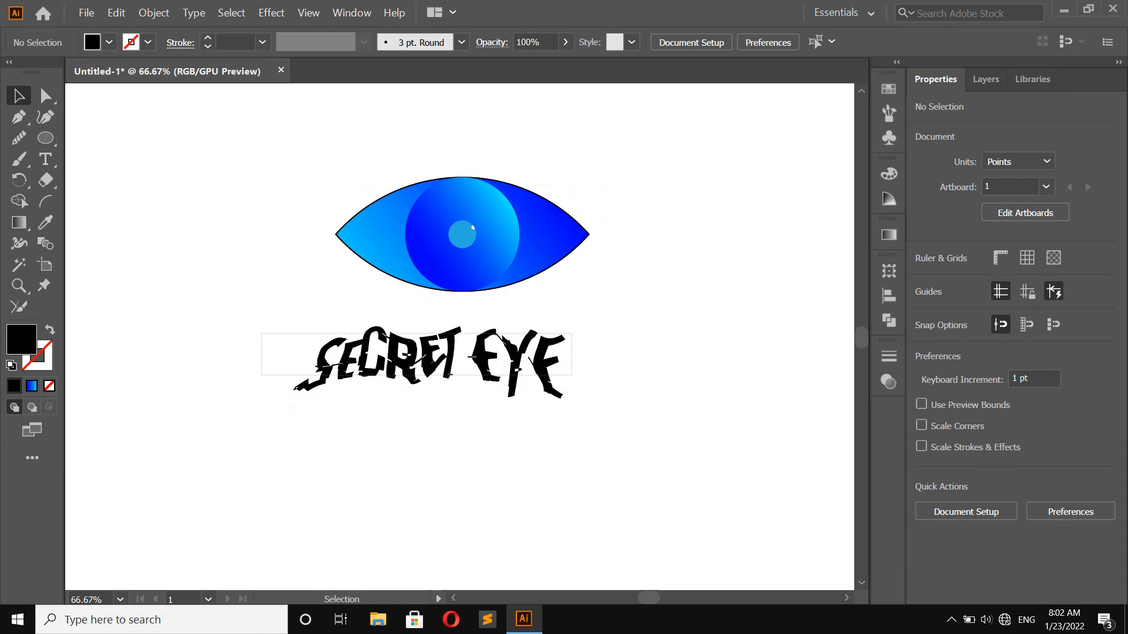
- Group the words SECRET and EYE into one object
{"action": "left_click_drag", "start_coordinate": [572, 375], "coordinate": [572, 375]}
{"action": "left_click", "coordinate": [1068, 569]}
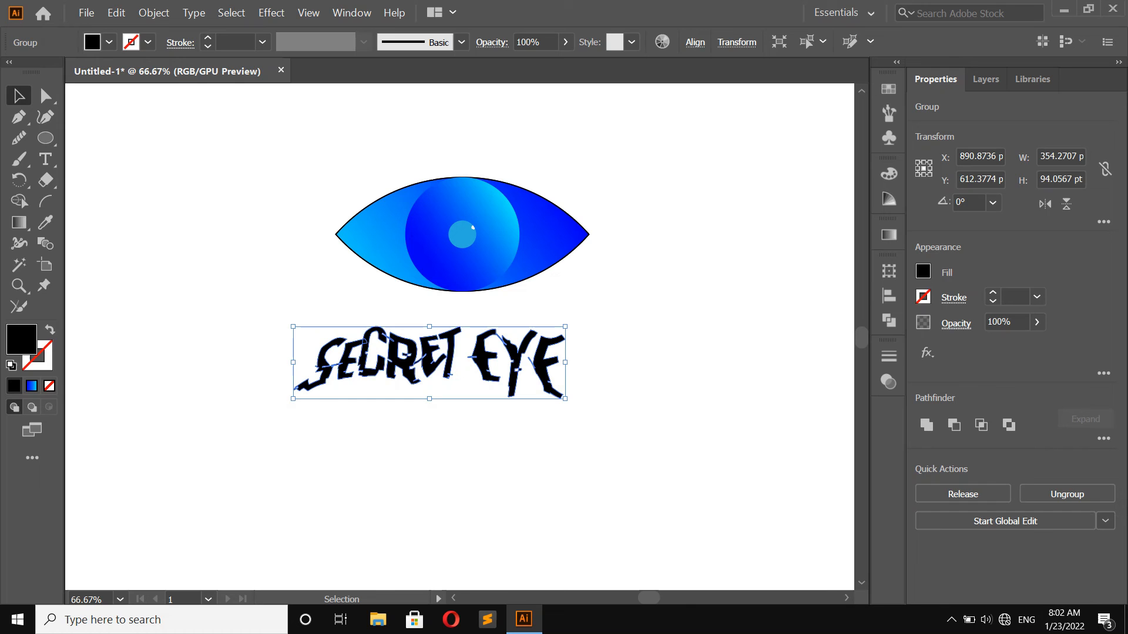
{"action": "key", "text": "ctrl+shift+a"}
- Select the eye illustration and the grouped lettering, align them by their horizontal centres, and clear the selection
{"action": "key", "text": "ctrl+a"}
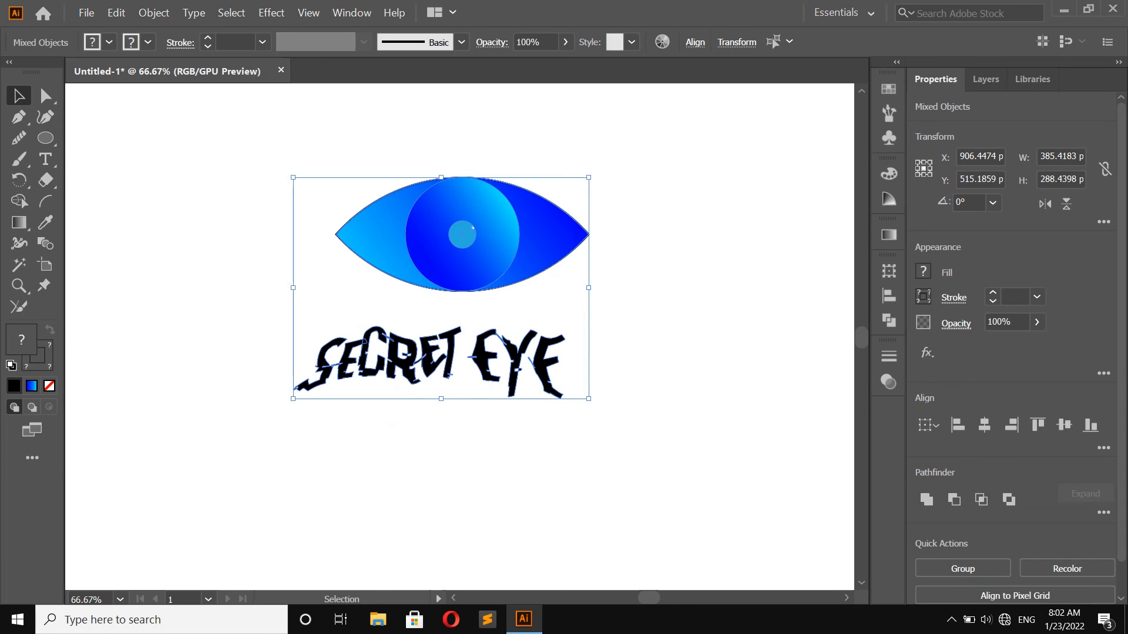
{"action": "left_click", "coordinate": [984, 425]}
{"action": "key", "text": "ctrl+shift+a"}
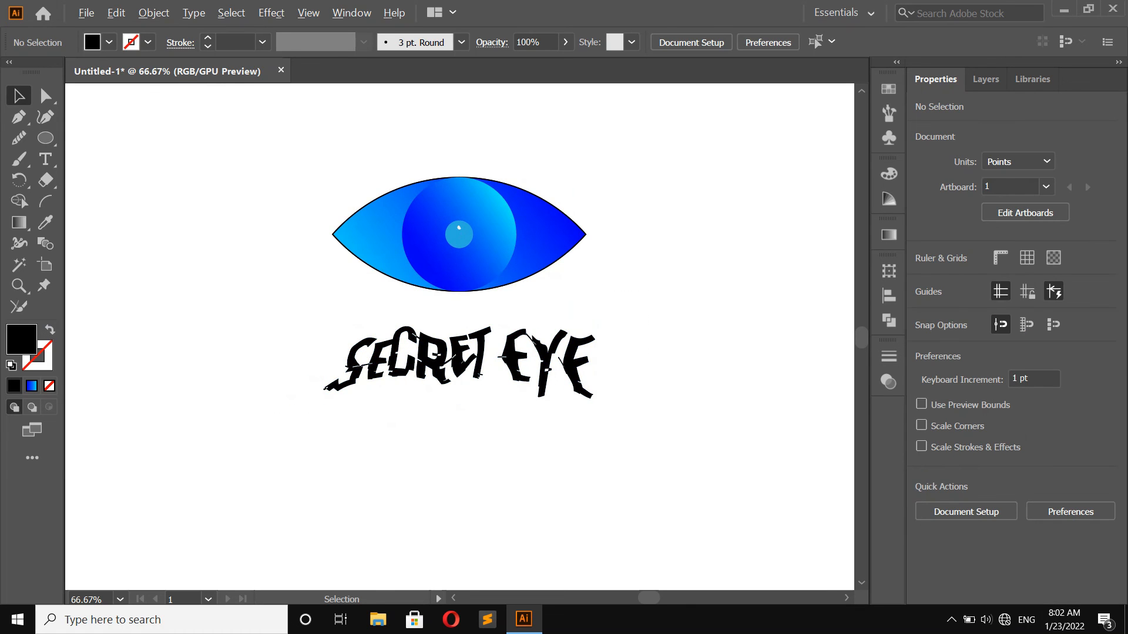
{"action": "left_click_drag", "start_coordinate": [212, 162], "coordinate": [615, 366]}
{"action": "left_click", "coordinate": [615, 367]}
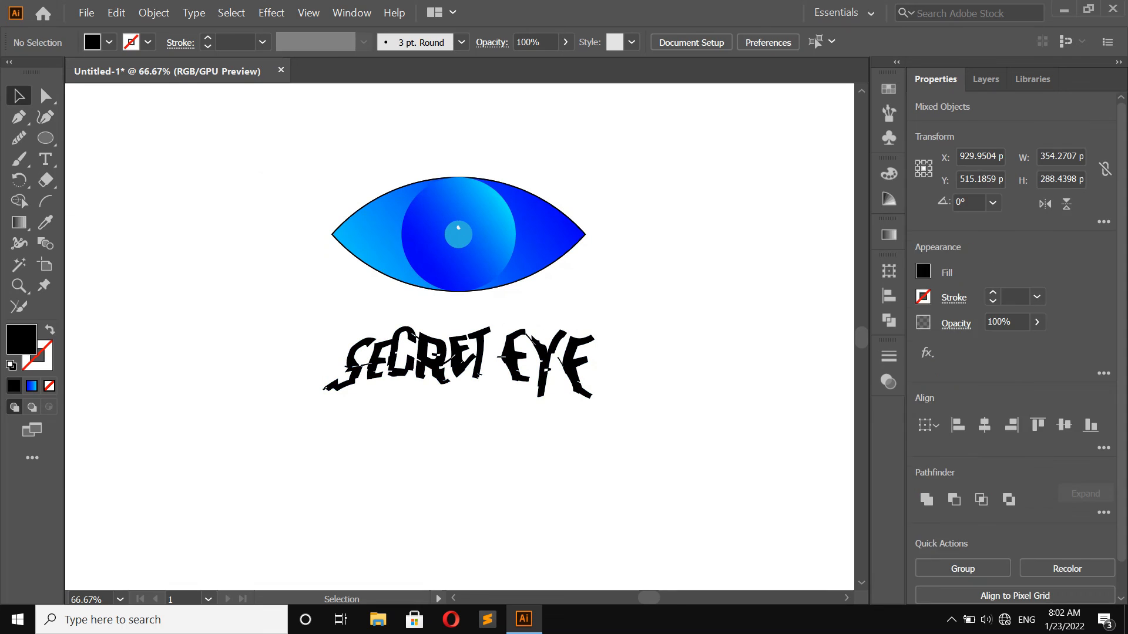
{"action": "scroll", "coordinate": [470, 247], "scroll_direction": "left", "scroll_amount": 2}
{"action": "scroll", "coordinate": [476, 288], "scroll_direction": "right", "scroll_amount": 1}
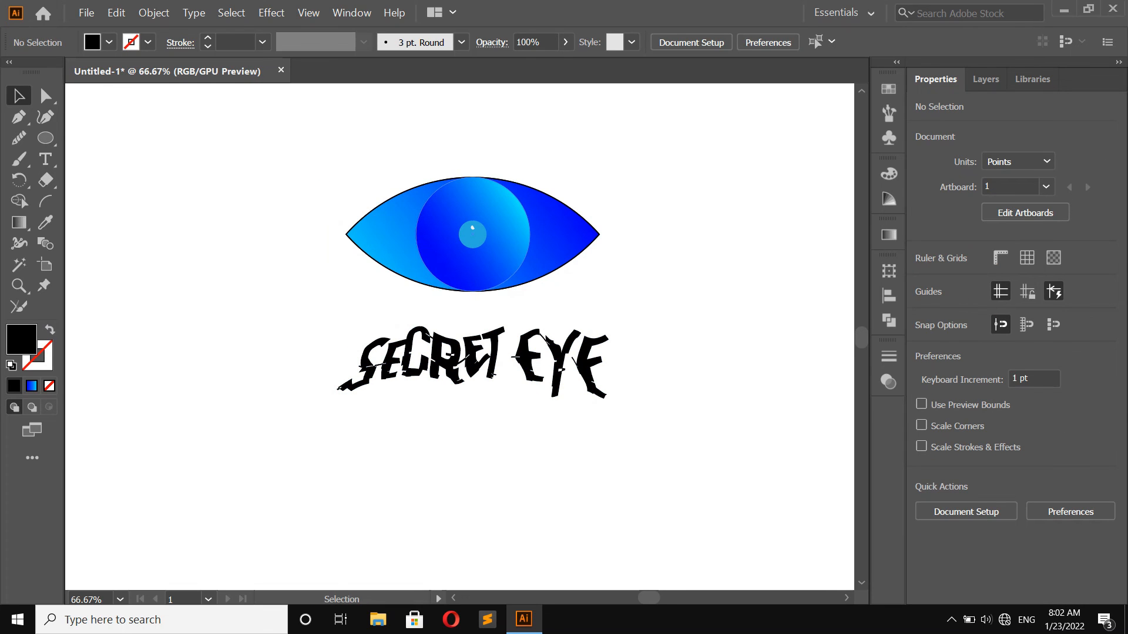